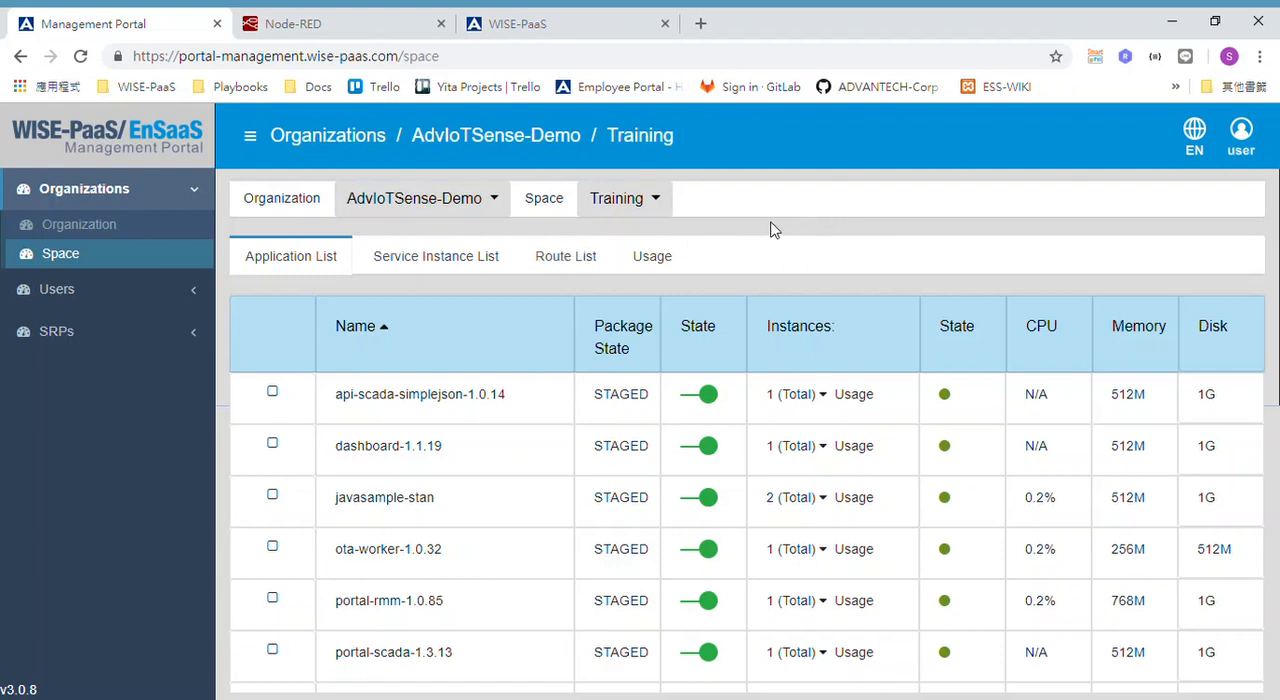
Open the Training space's service instance list and select the rabbitmq instance to show its credentials.
left_click(446, 262)
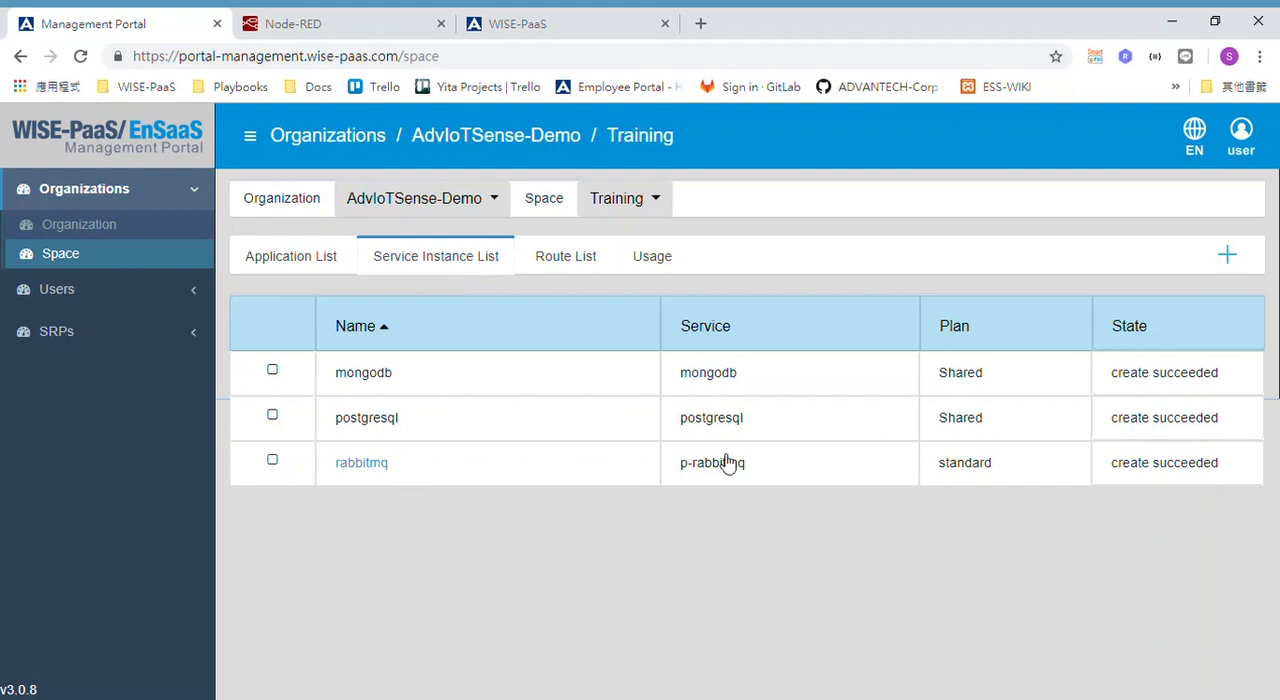
left_click(810, 466)
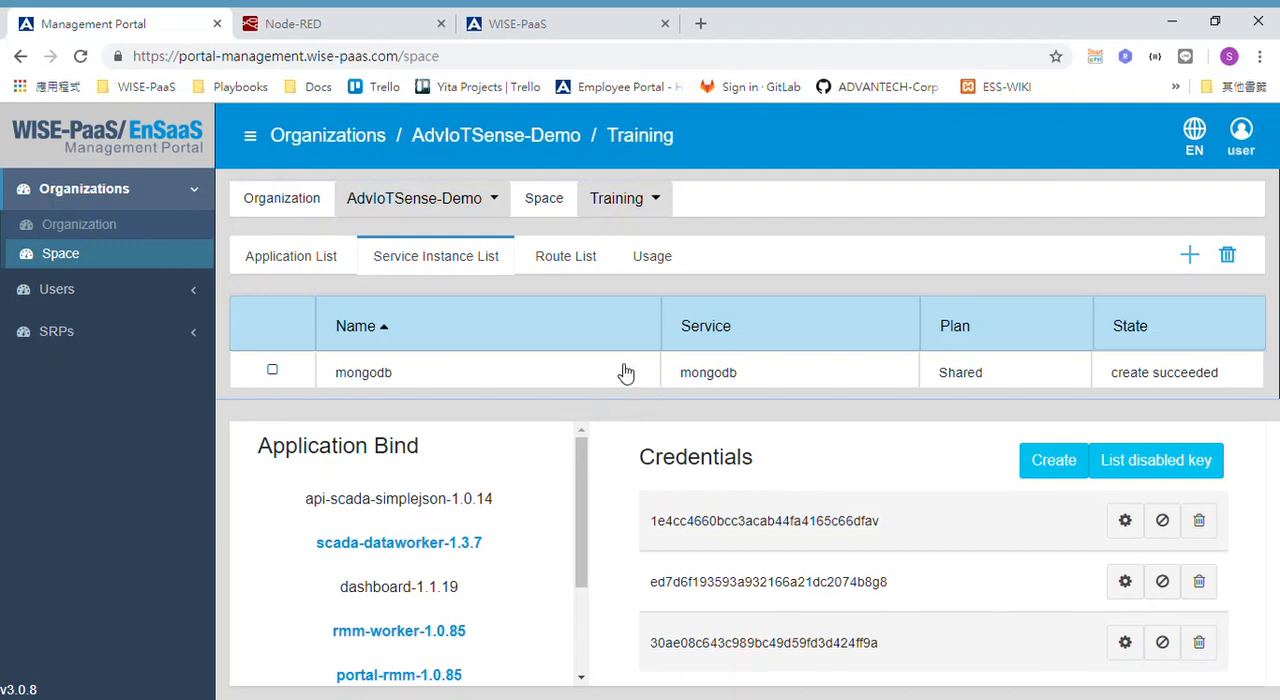
scroll(620, 370, "down", 3)
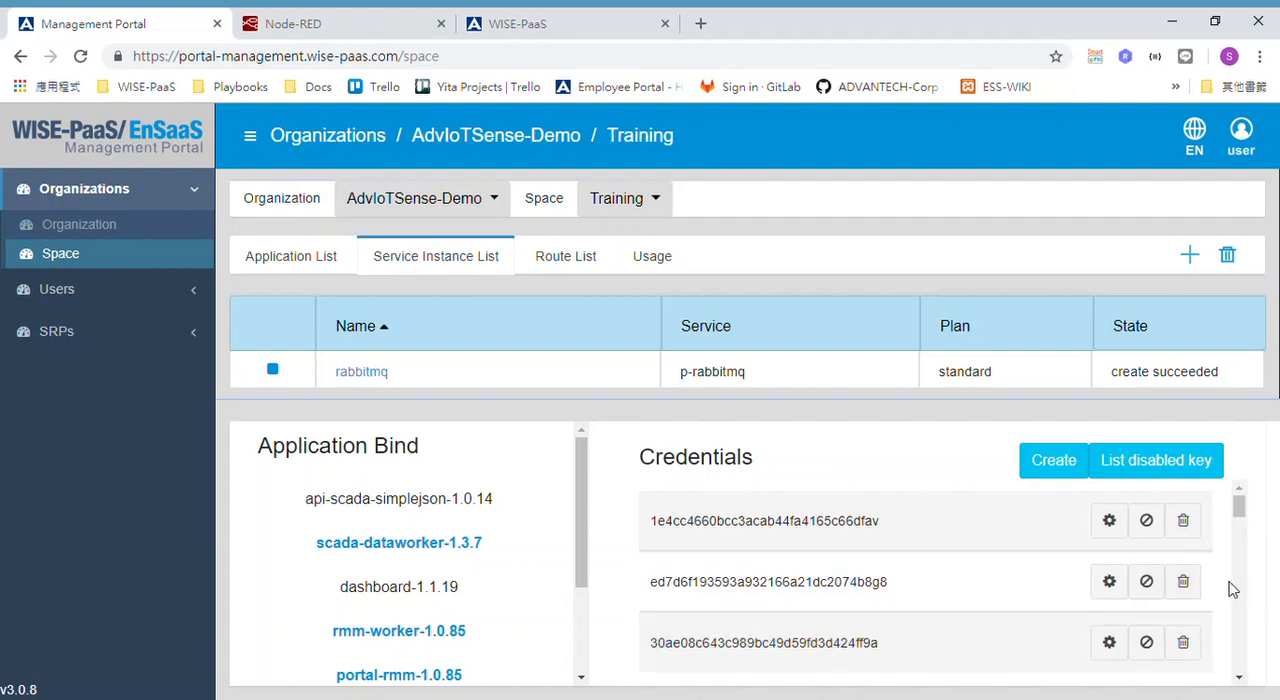
Examine the dashboard URL, external host and hostname fields in the rabbitmq instance's third credential.
scroll(1218, 590, "down", 1)
scroll(1218, 590, "down", 5)
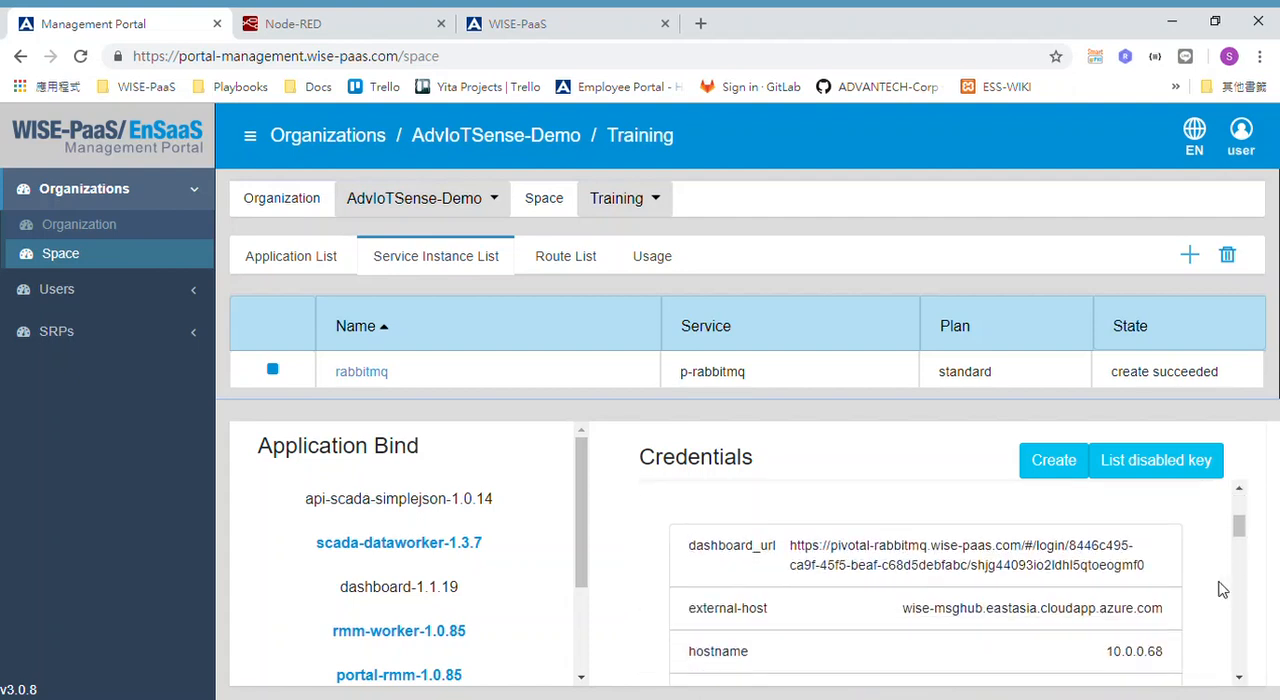
scroll(1218, 590, "up", 3)
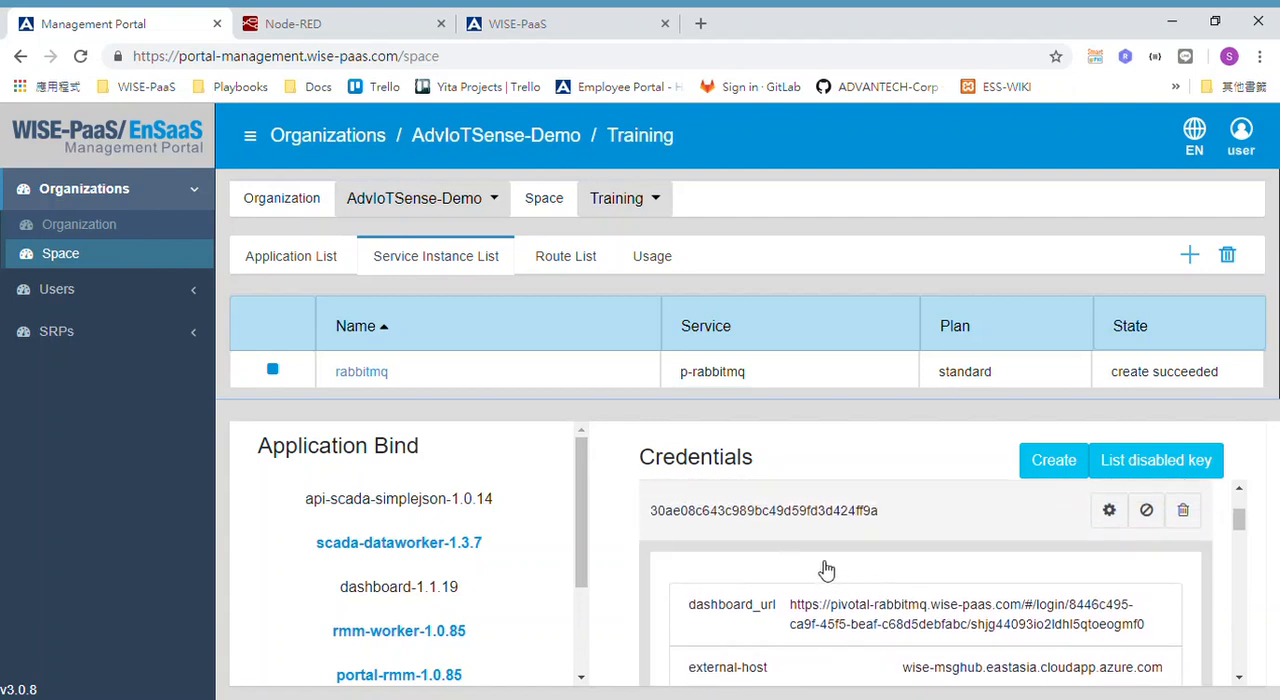
scroll(897, 597, "down", 2)
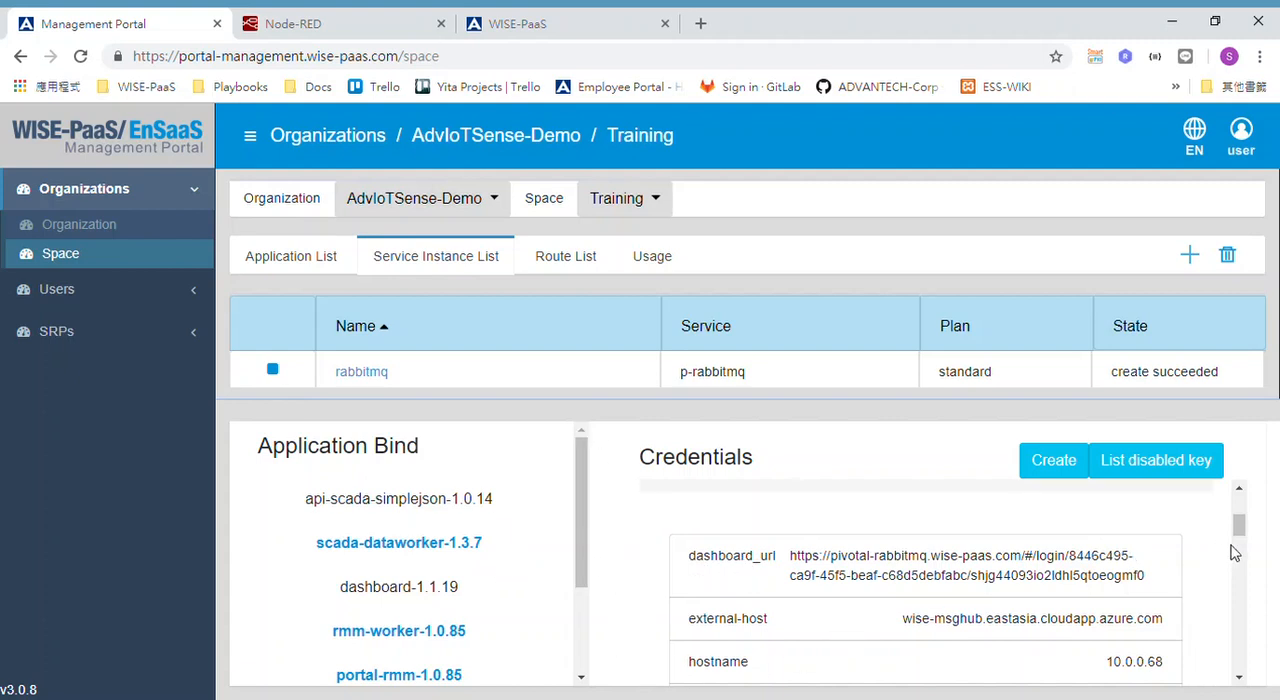
scroll(1216, 572, "down", 3)
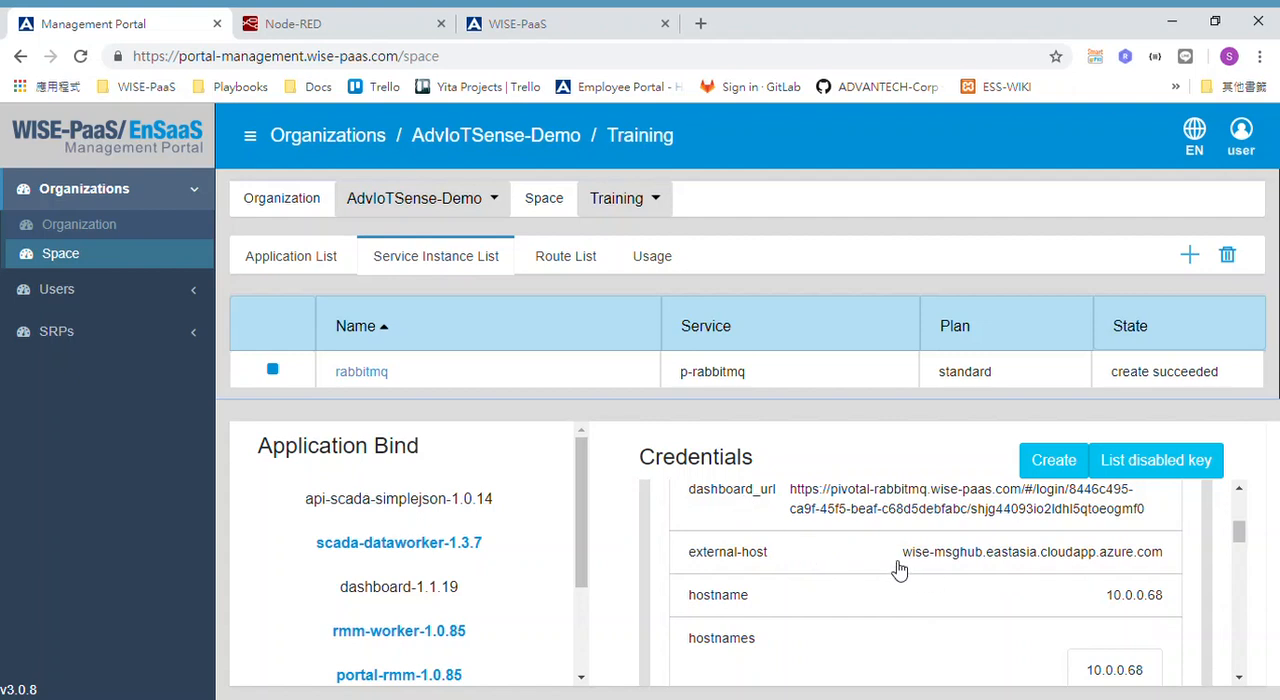
scroll(898, 569, "up", 1)
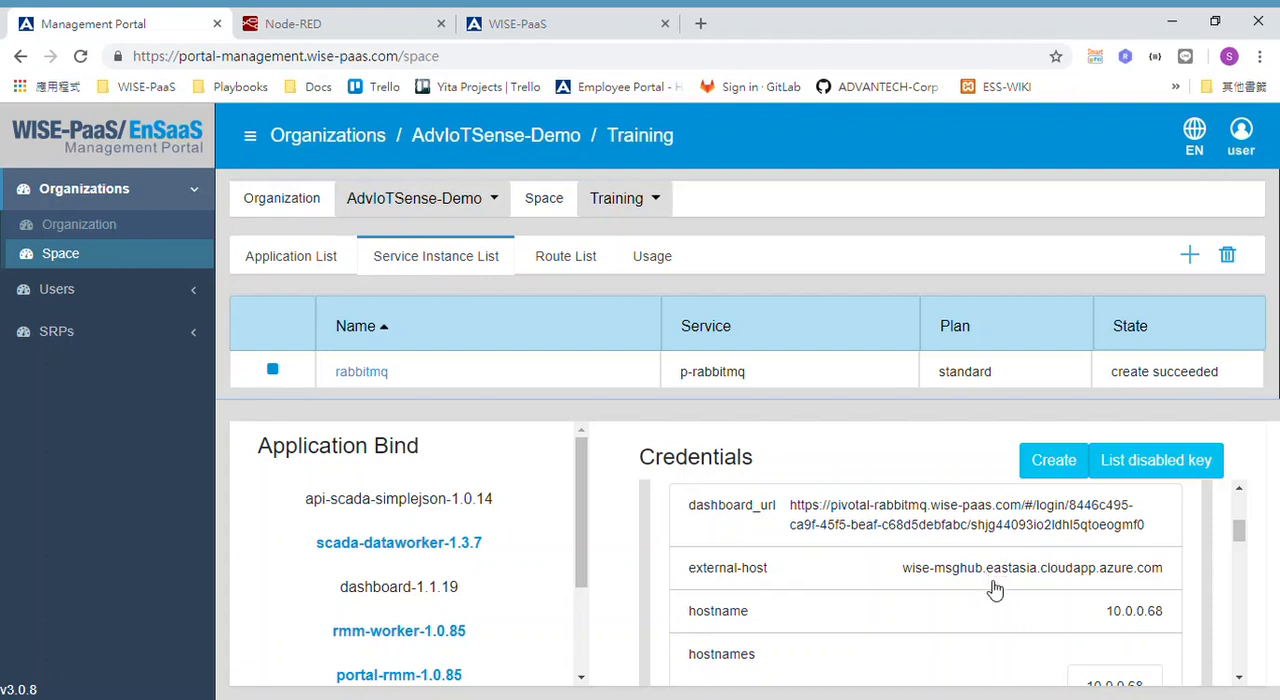
scroll(1037, 590, "down", 2)
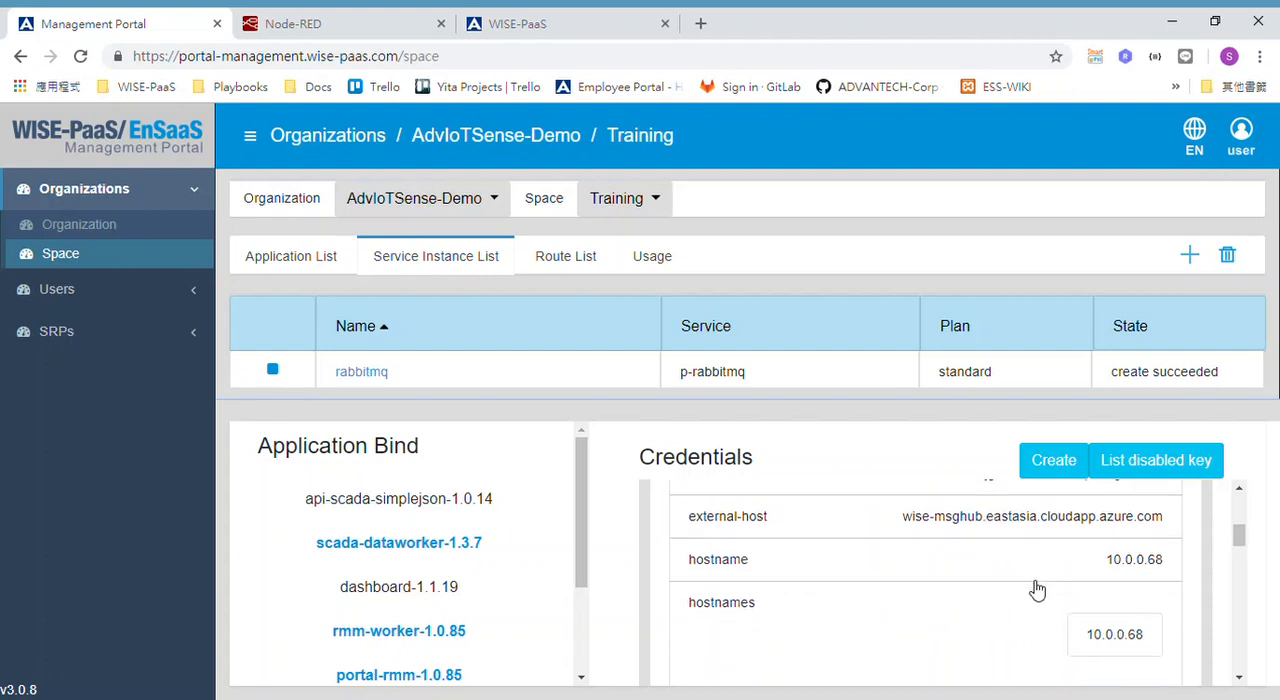
scroll(1037, 590, "down", 3)
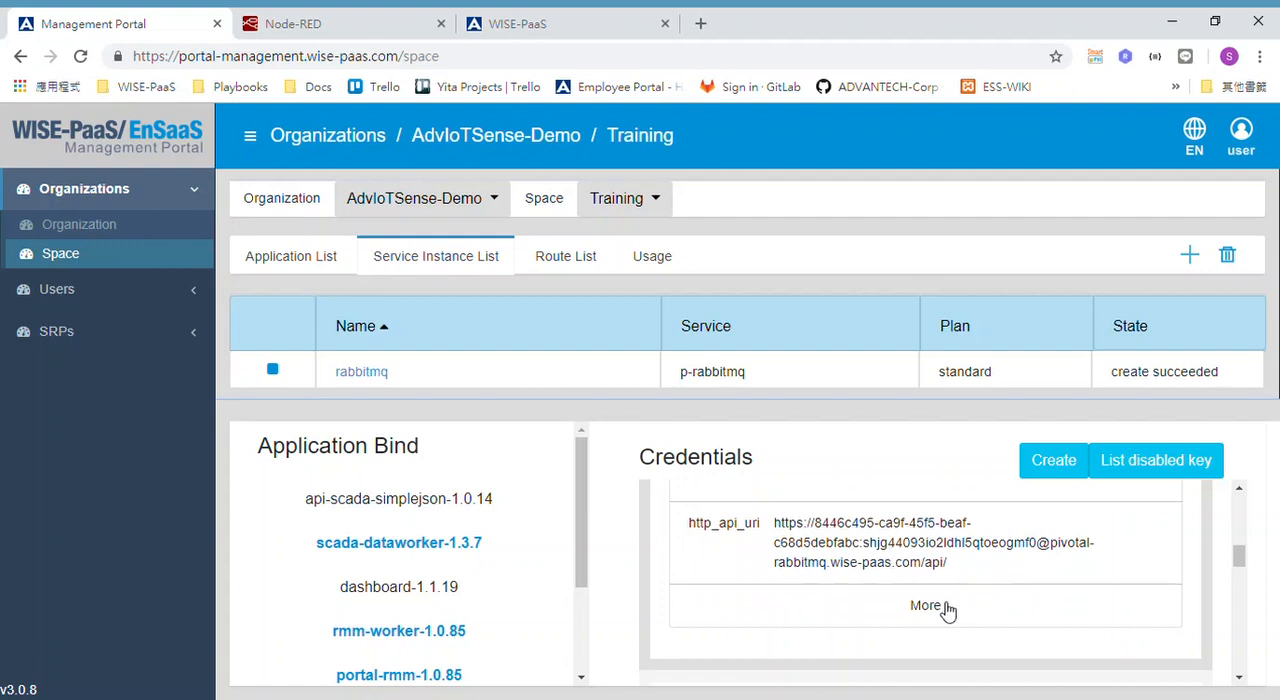
Expand the credential's remaining fields and examine the HTTP API URIs, password and protocols entries.
left_click(948, 607)
scroll(909, 557, "up", 3)
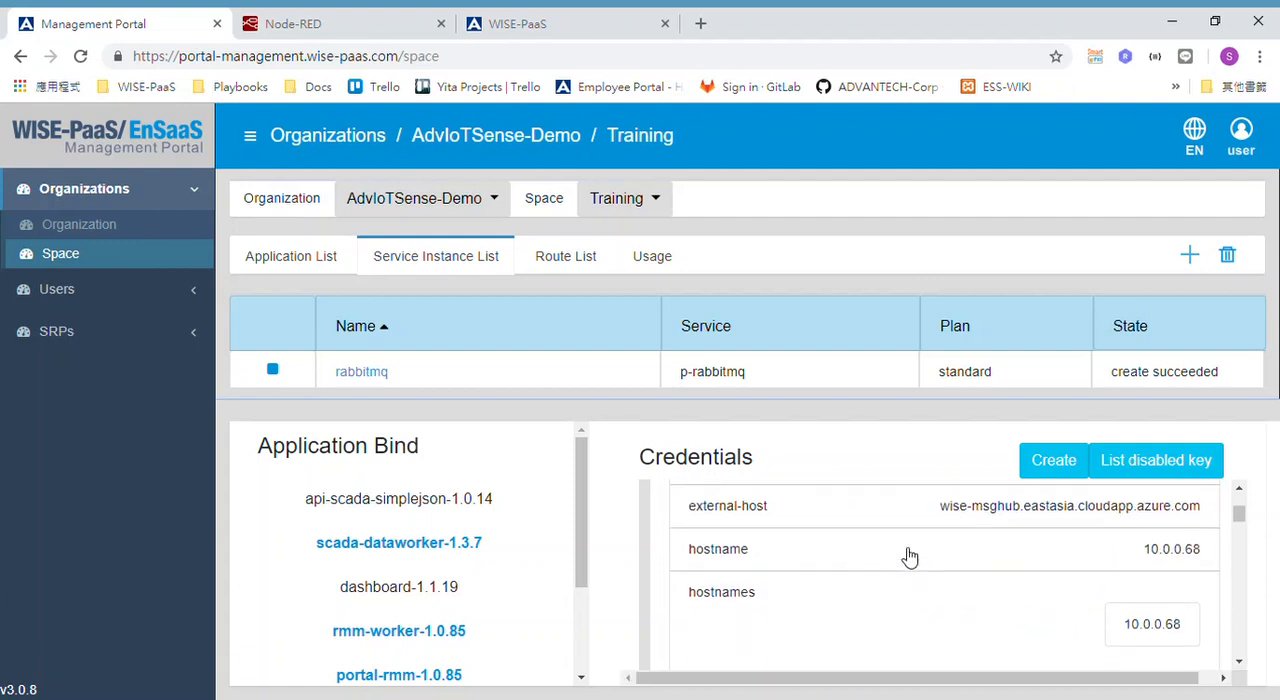
scroll(909, 557, "down", 2)
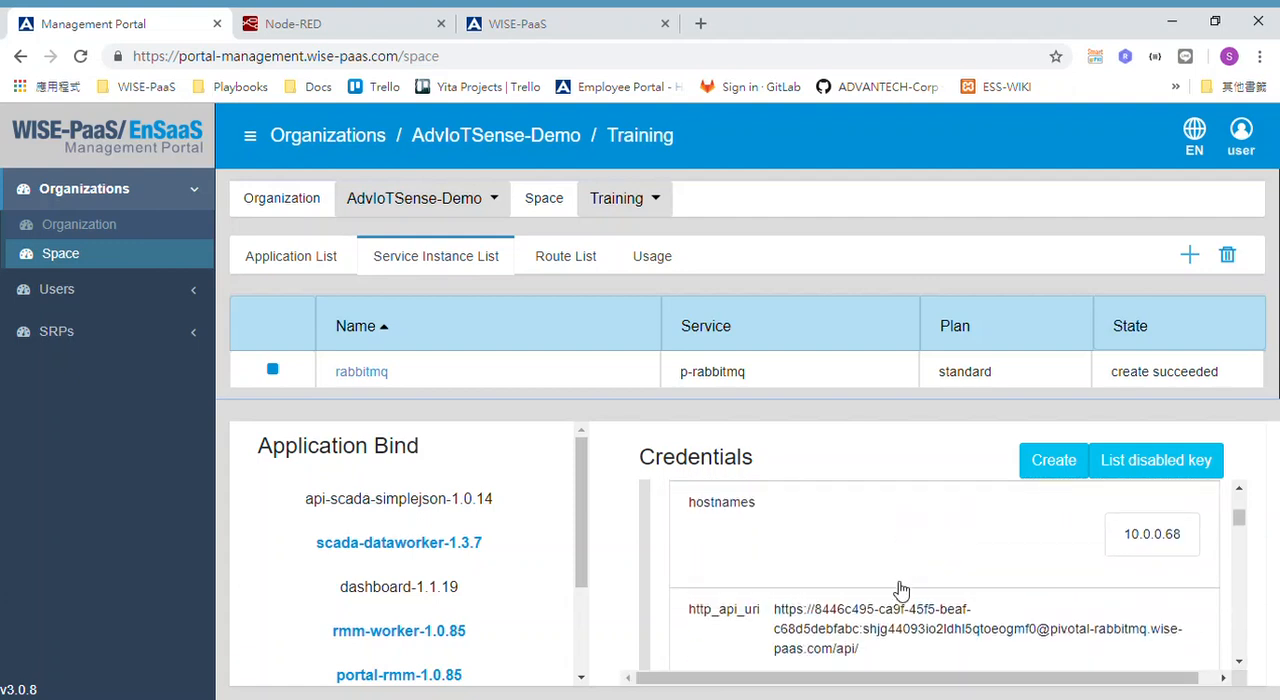
scroll(901, 591, "down", 1)
scroll(901, 591, "down", 1)
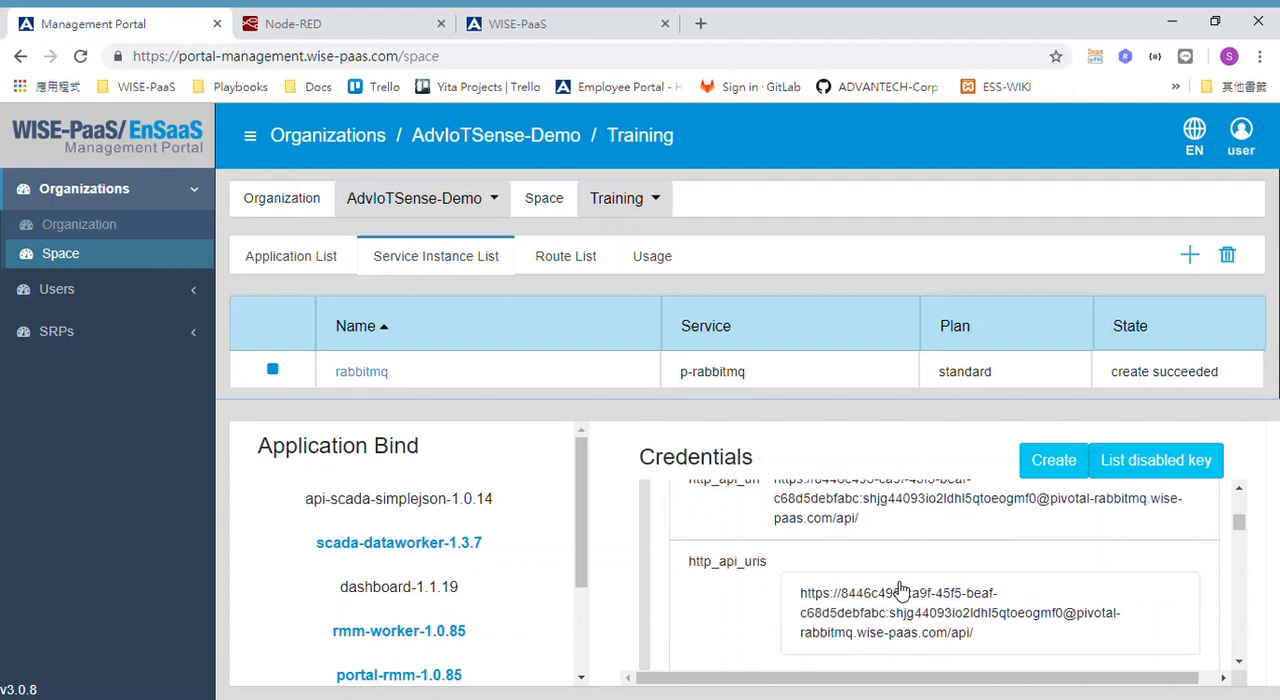
scroll(757, 573, "down", 1)
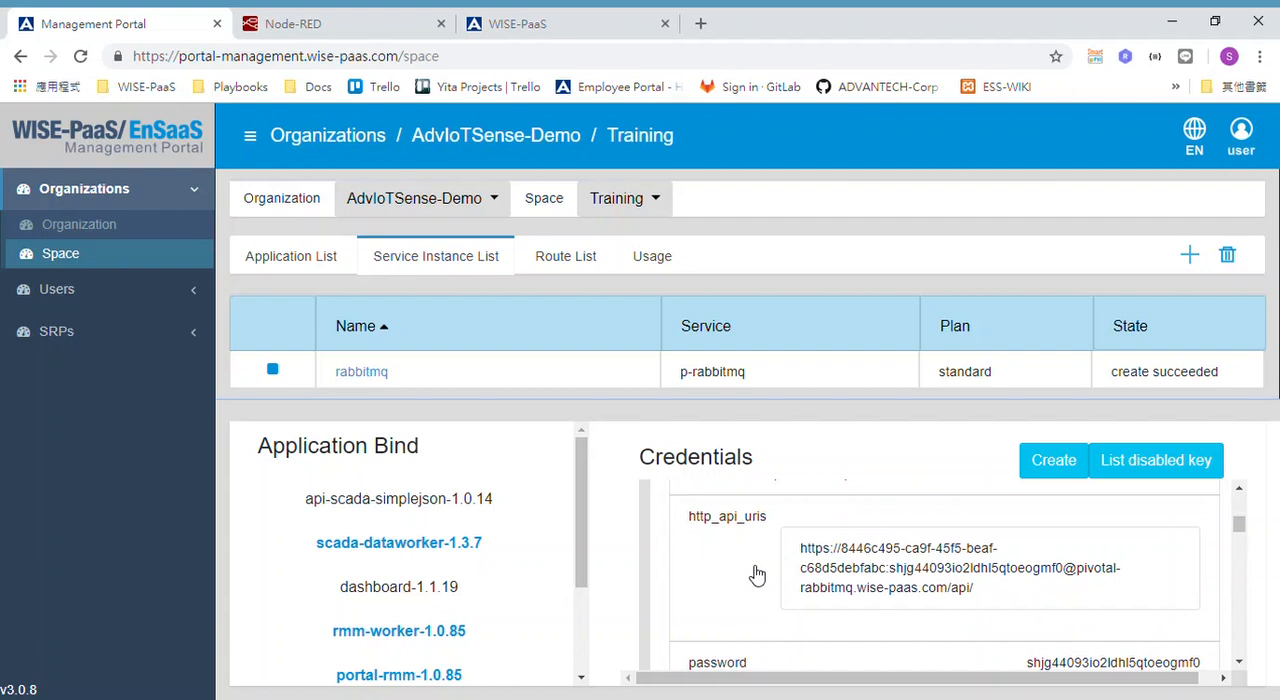
scroll(757, 573, "down", 1)
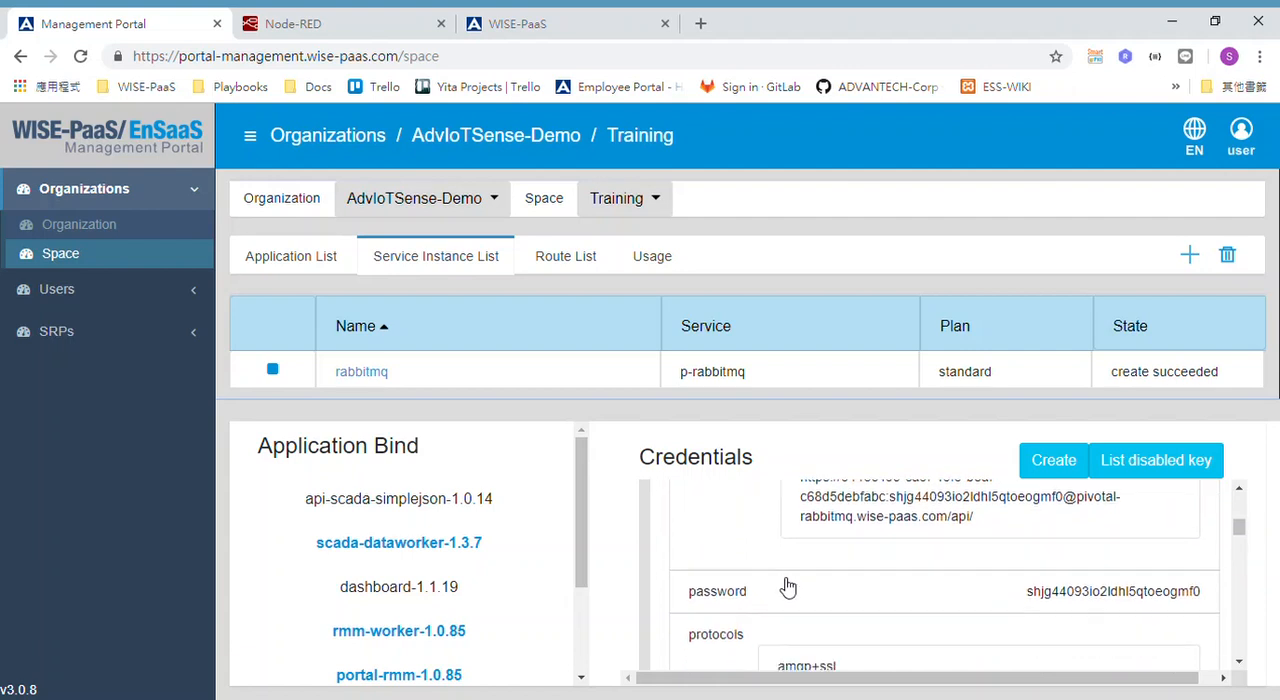
scroll(787, 588, "down", 1)
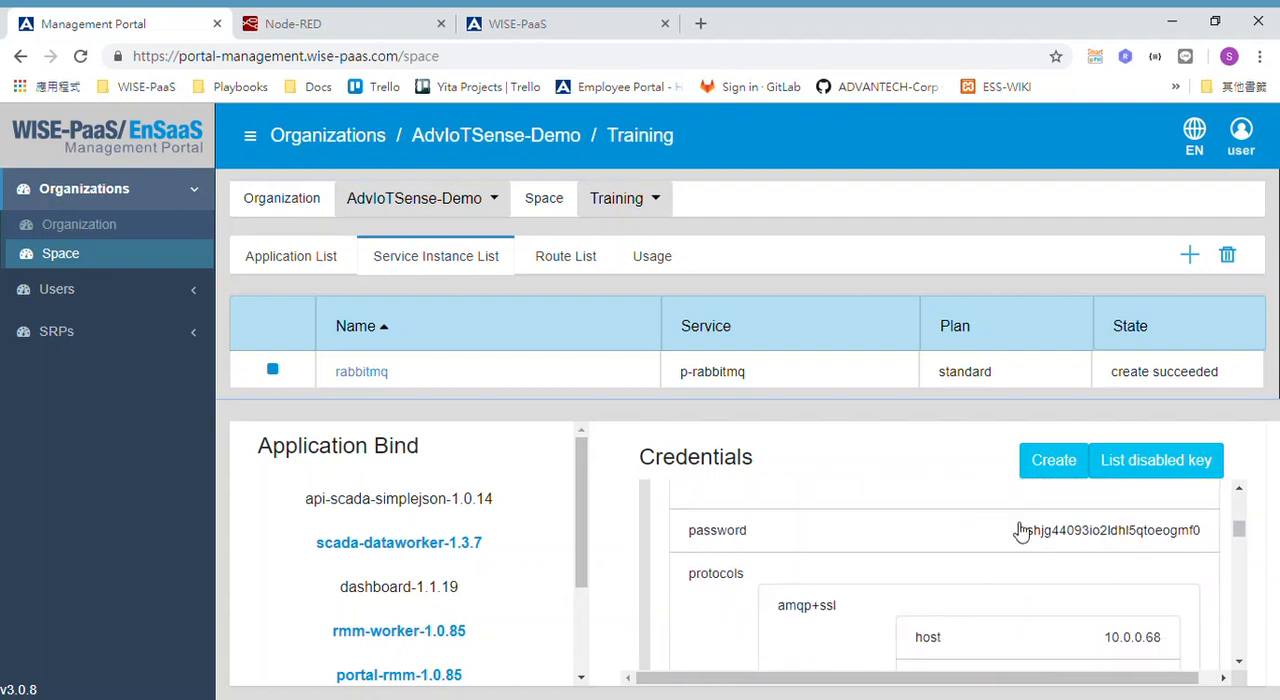
scroll(810, 562, "down", 1)
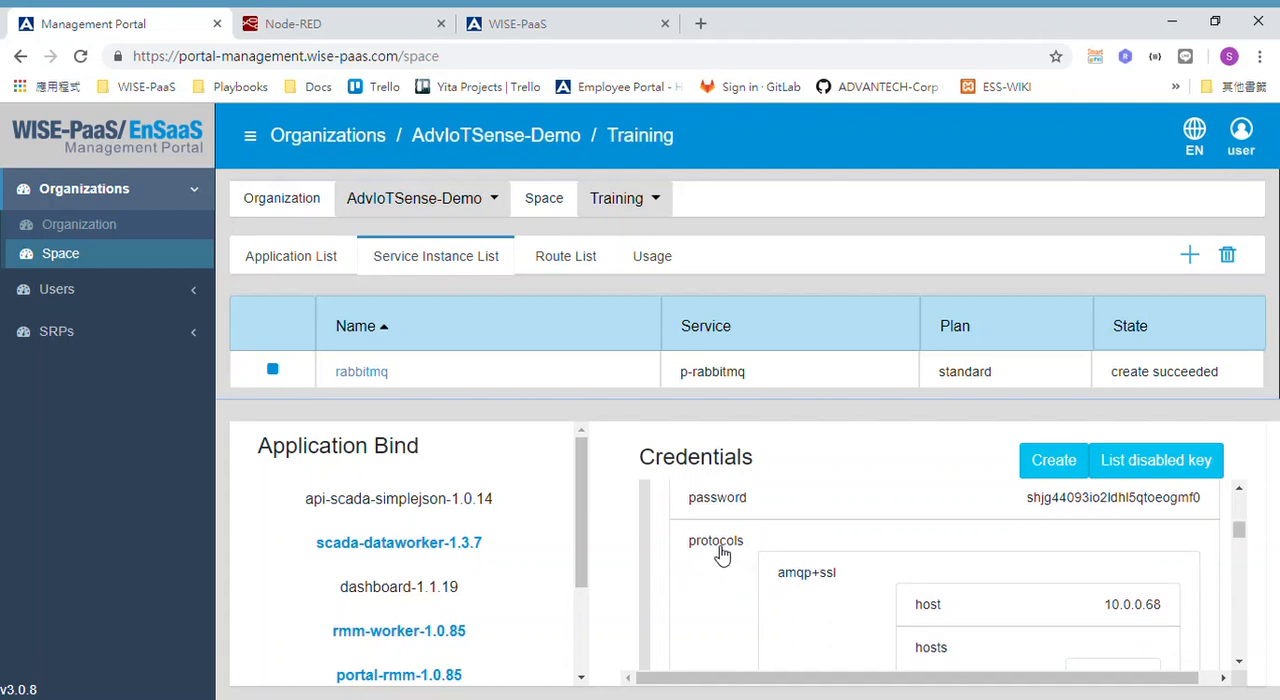
Examine the host, password, port and SSL settings of the amqp+ssl protocol, plus the management protocol entries below it.
scroll(834, 600, "down", 1)
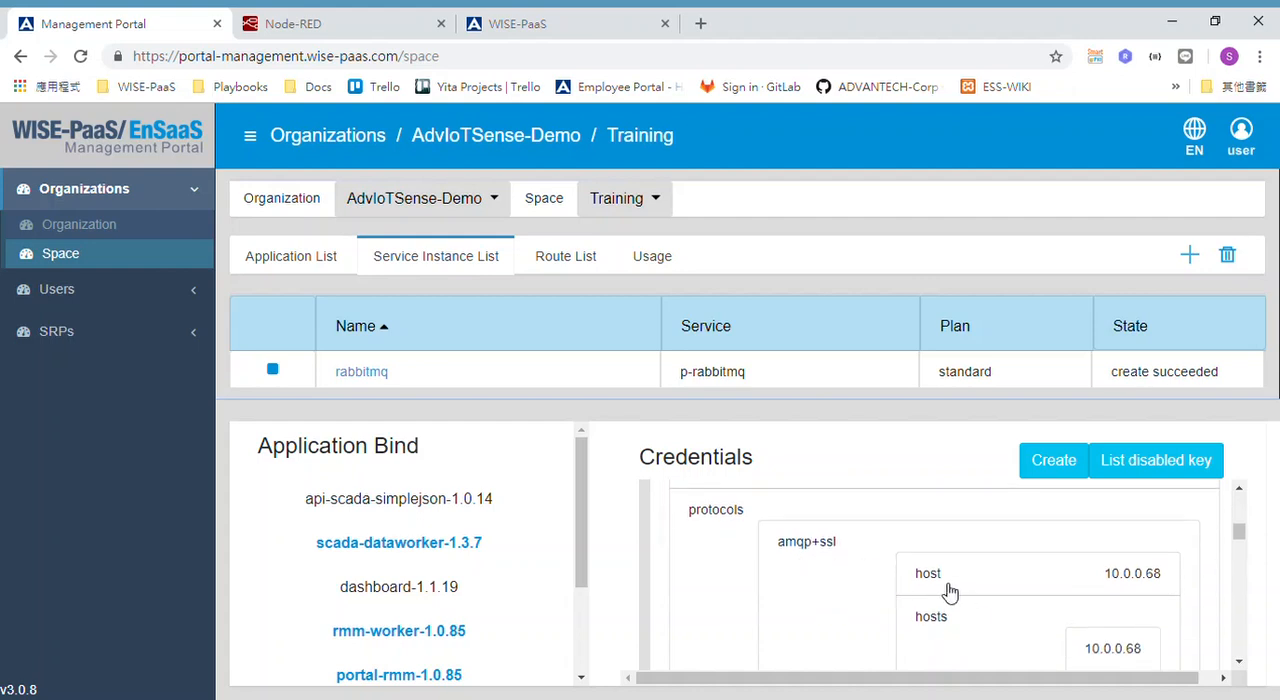
scroll(950, 592, "down", 2)
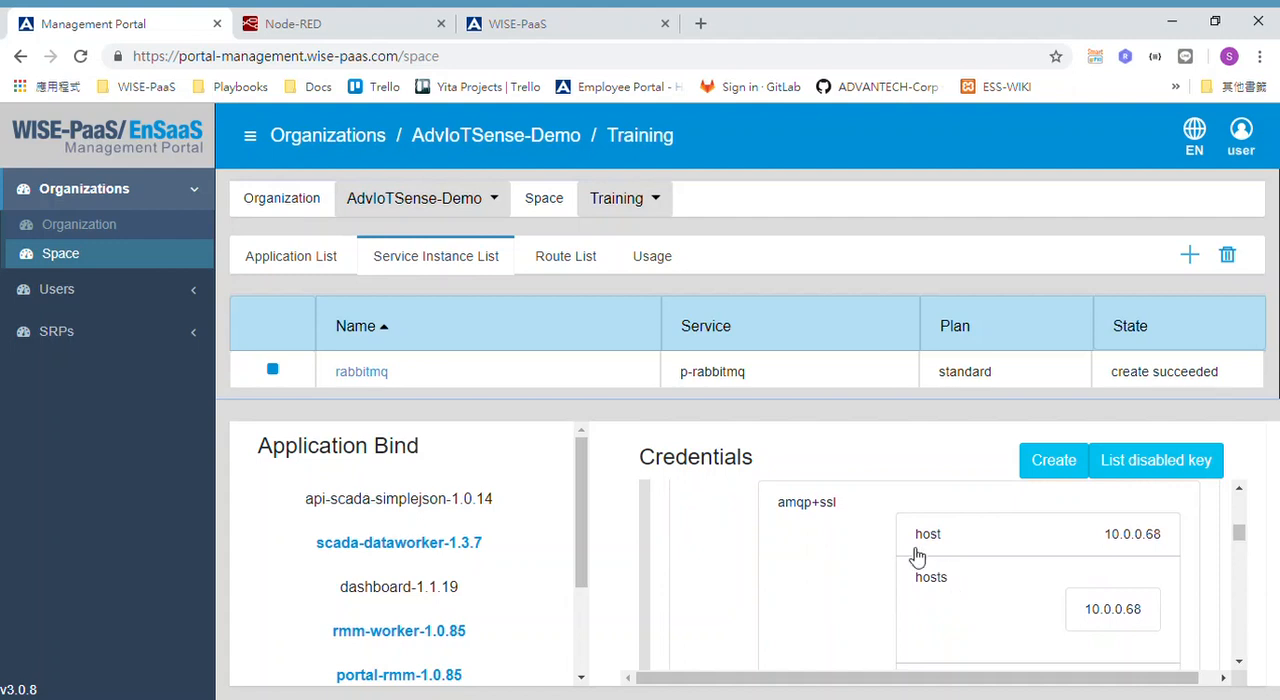
scroll(829, 589, "up", 1)
scroll(829, 589, "down", 2)
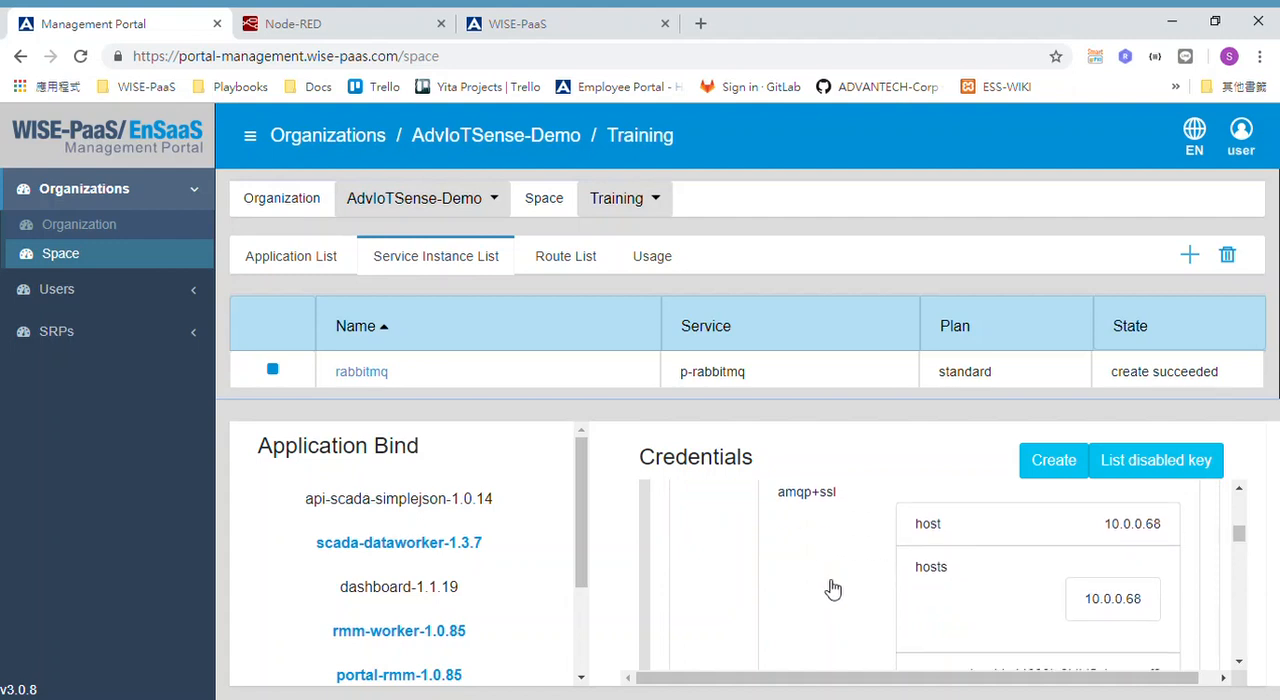
scroll(831, 589, "down", 1)
scroll(831, 589, "up", 2)
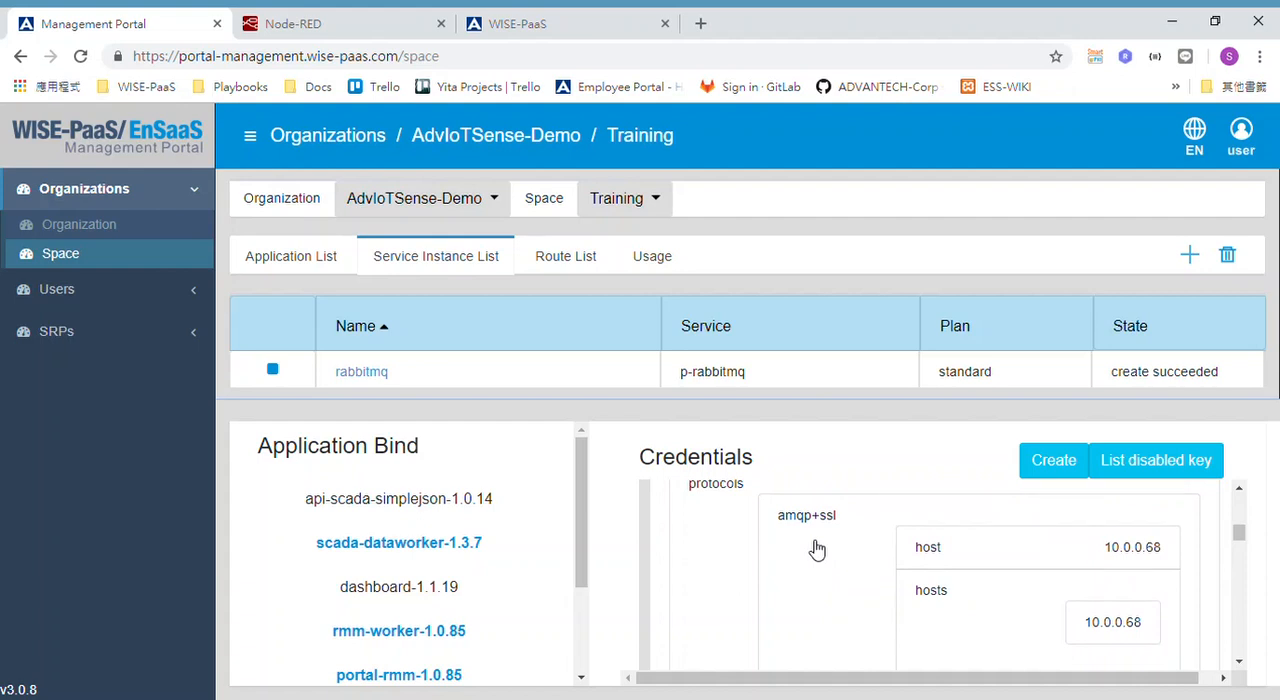
scroll(818, 549, "up", 1)
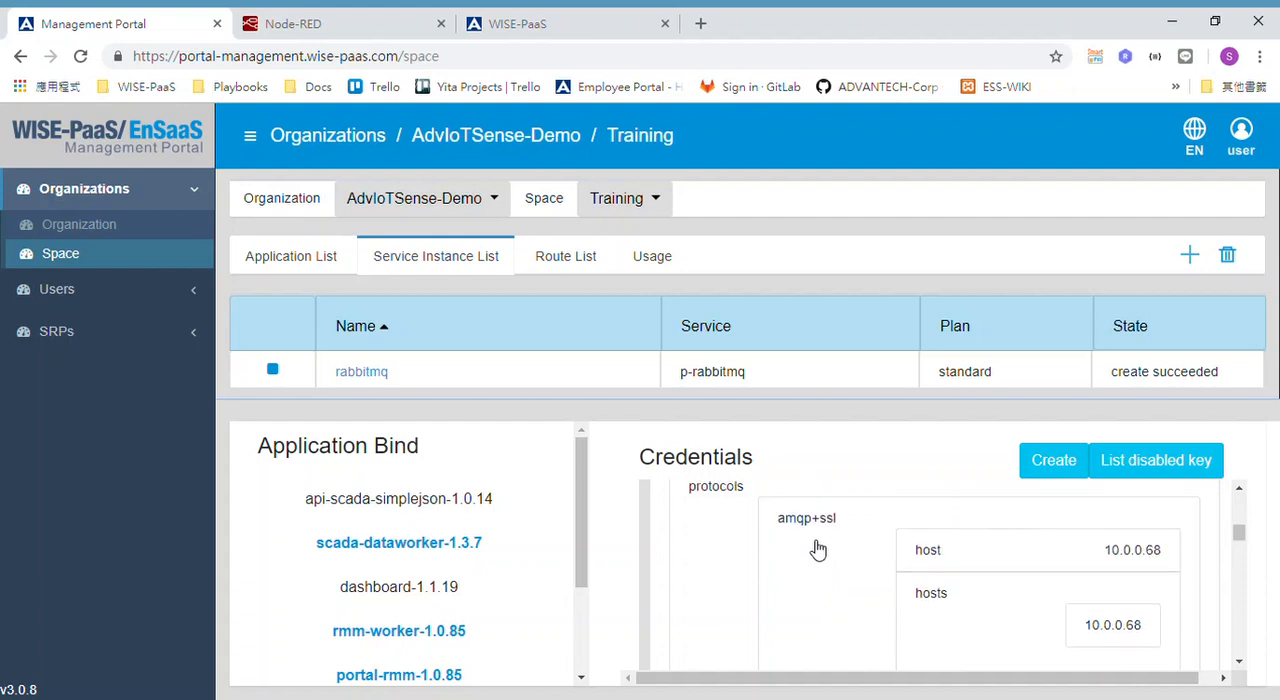
scroll(818, 549, "down", 1)
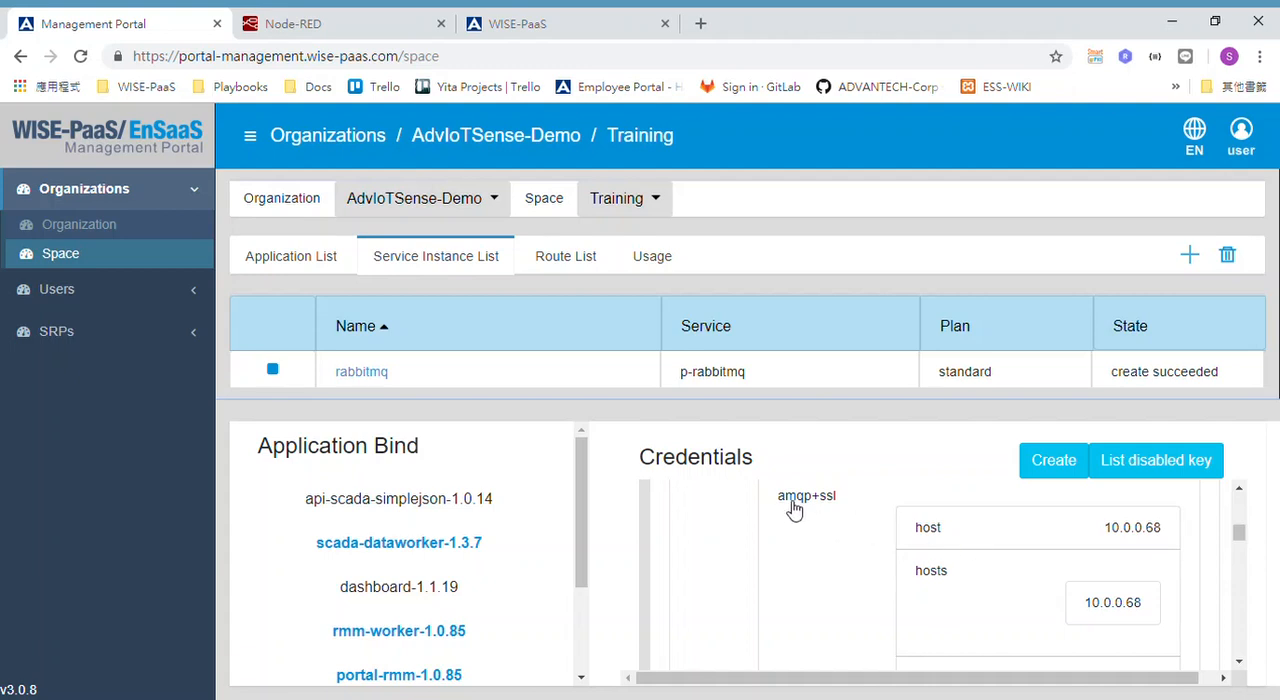
scroll(872, 597, "down", 1)
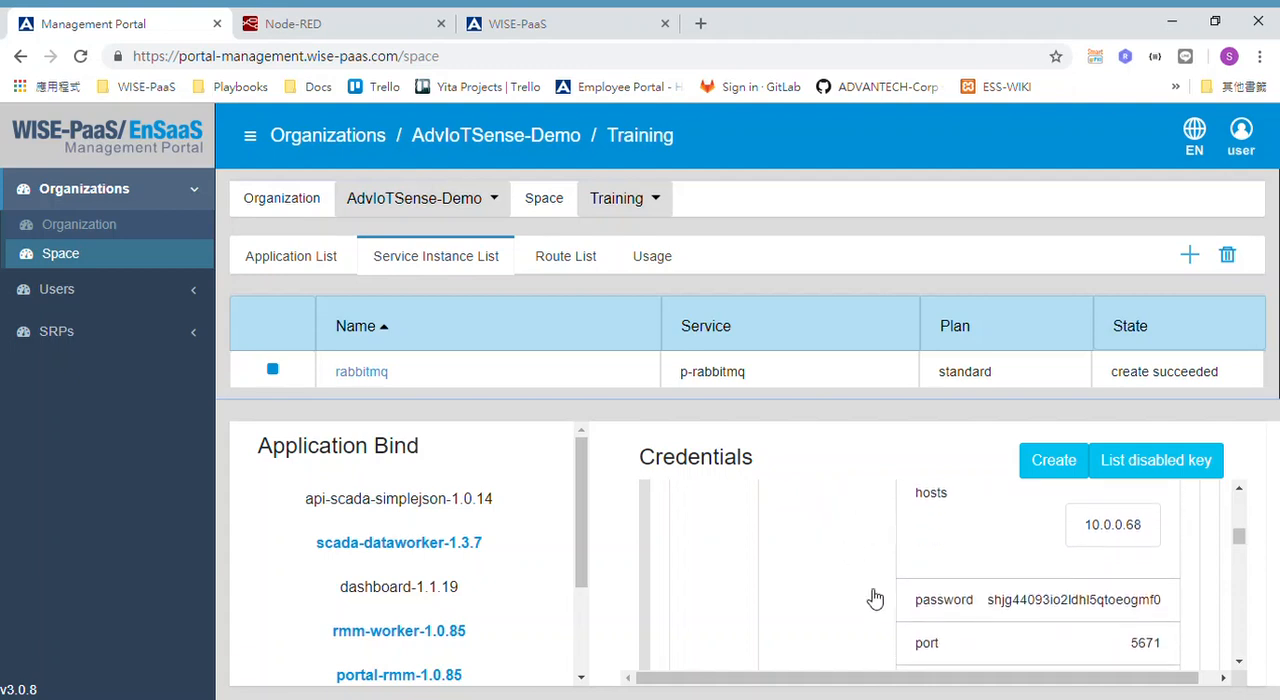
scroll(872, 597, "down", 1)
scroll(1020, 606, "down", 1)
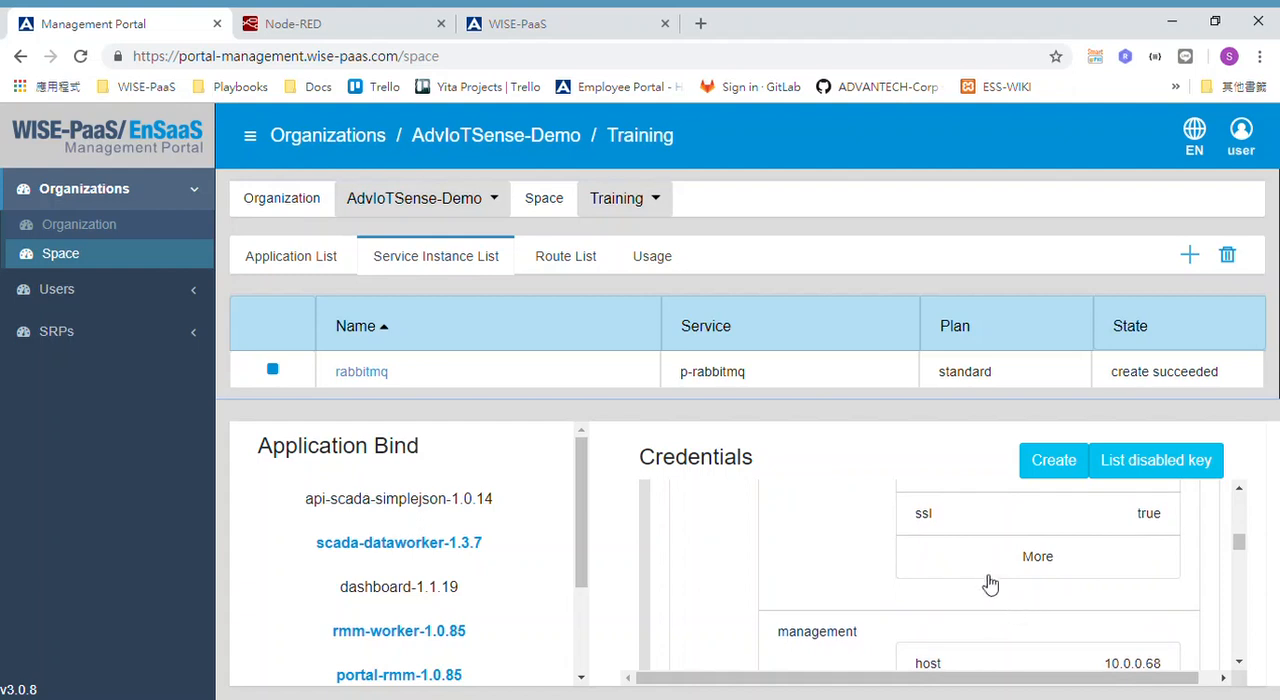
scroll(990, 584, "up", 1)
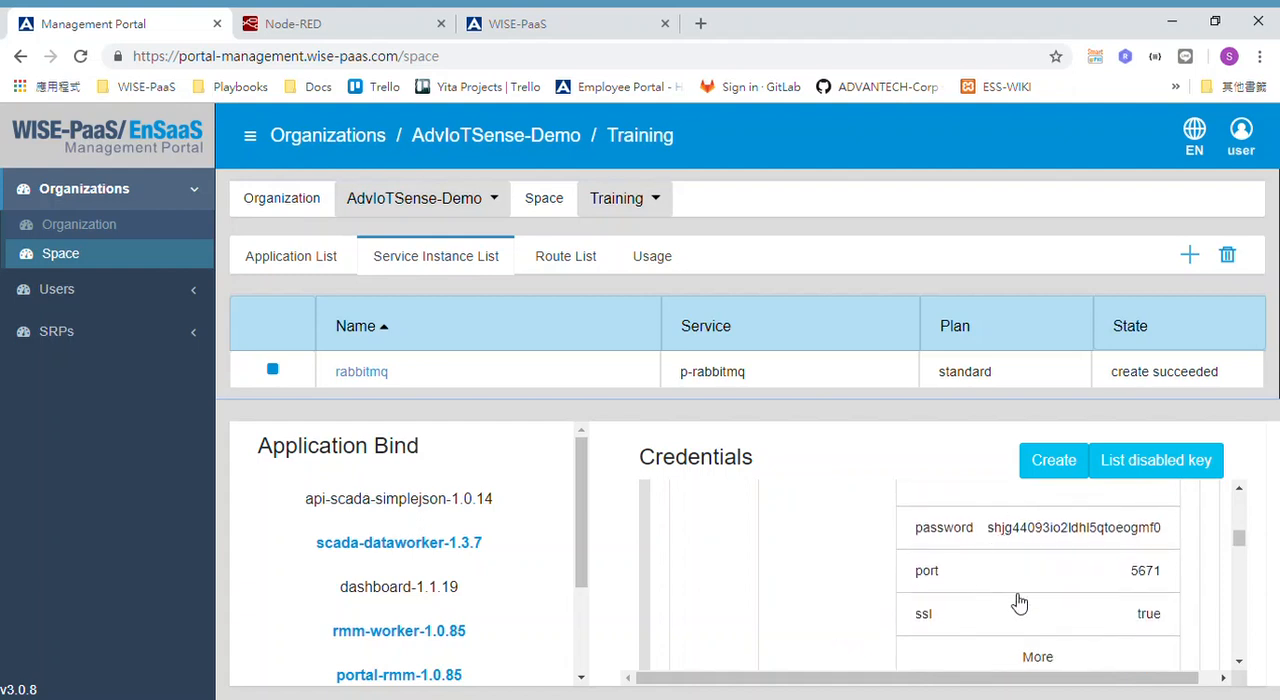
scroll(1019, 603, "down", 2)
scroll(1019, 603, "up", 1)
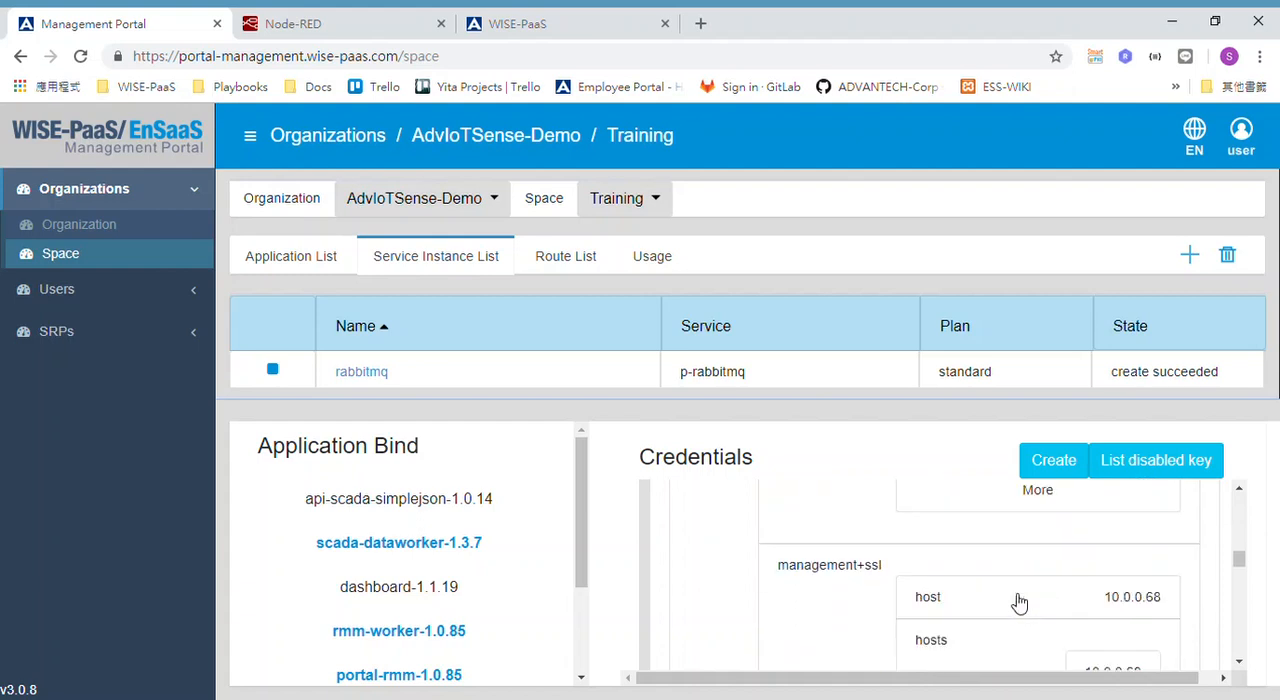
Find the mqtt protocol entry in the credential and check its host, password and port fields.
scroll(1019, 603, "up", 1)
scroll(1019, 603, "down", 2)
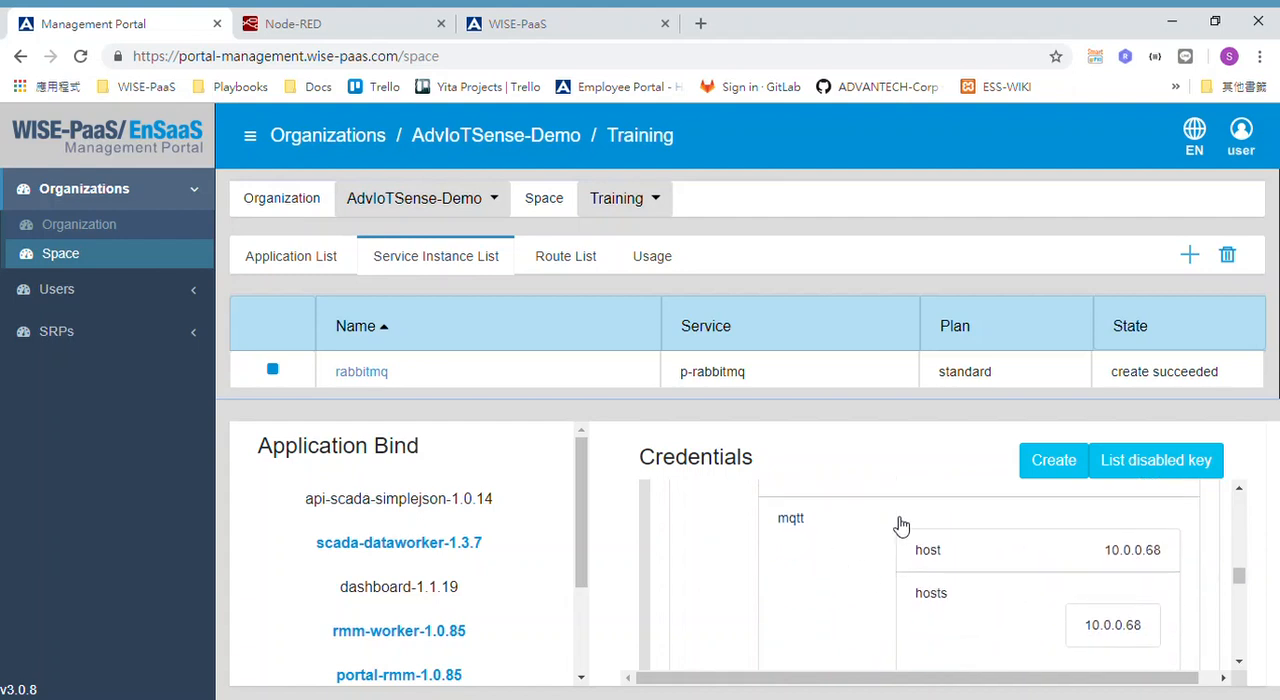
scroll(988, 592, "down", 1)
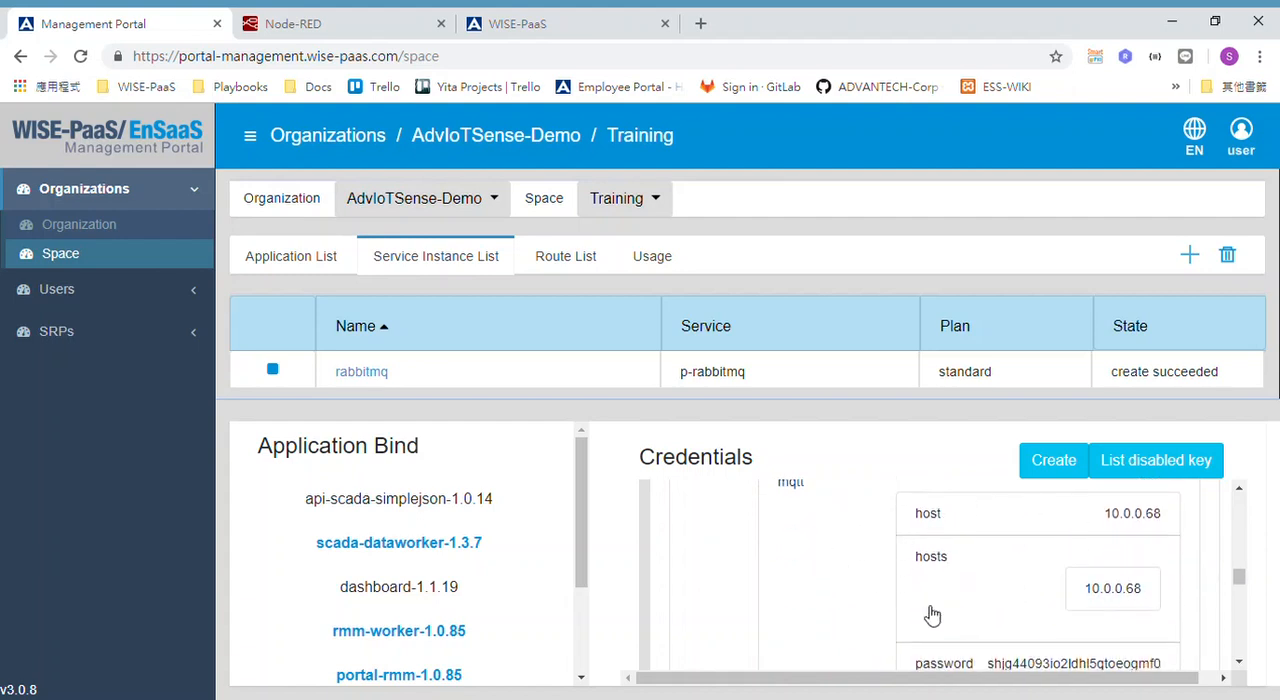
scroll(997, 614, "down", 1)
scroll(1000, 620, "down", 3)
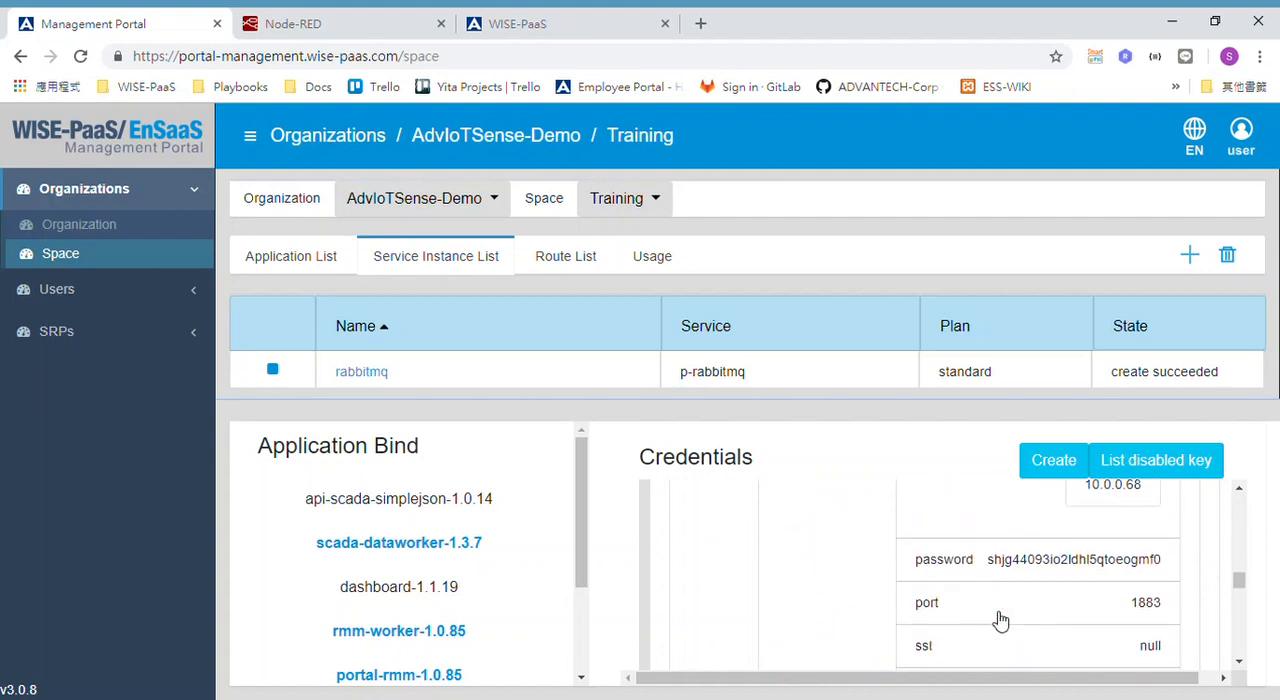
Expand the mqtt entry's remaining fields and review its URI, username and host.
left_click(1059, 610)
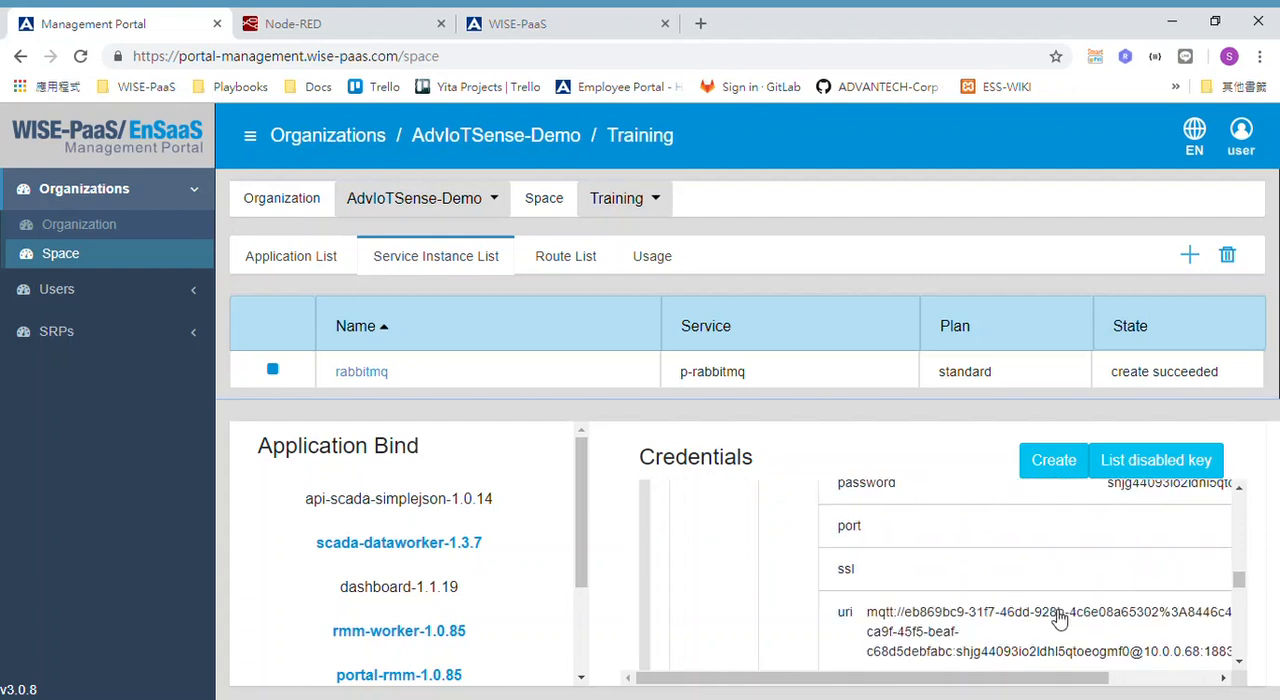
scroll(1059, 615, "down", 2)
scroll(1059, 615, "down", 1)
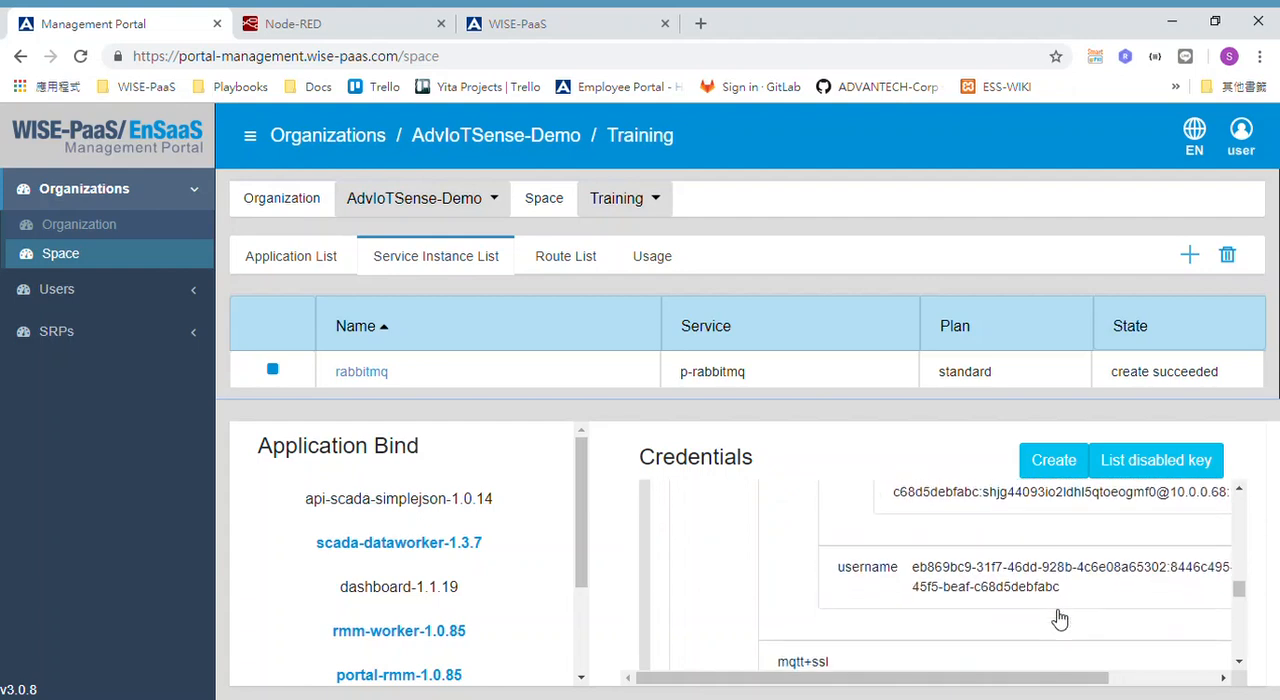
scroll(1040, 600, "up", 3)
scroll(1002, 580, "up", 5)
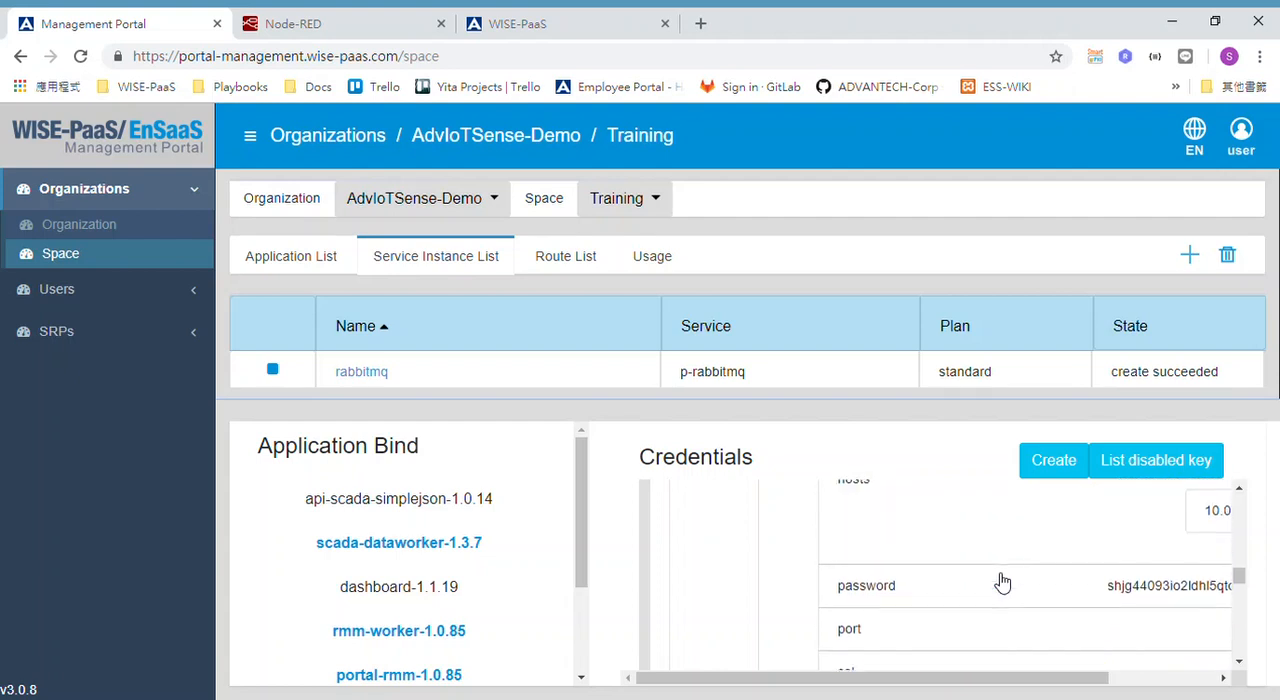
scroll(1002, 582, "right", 3)
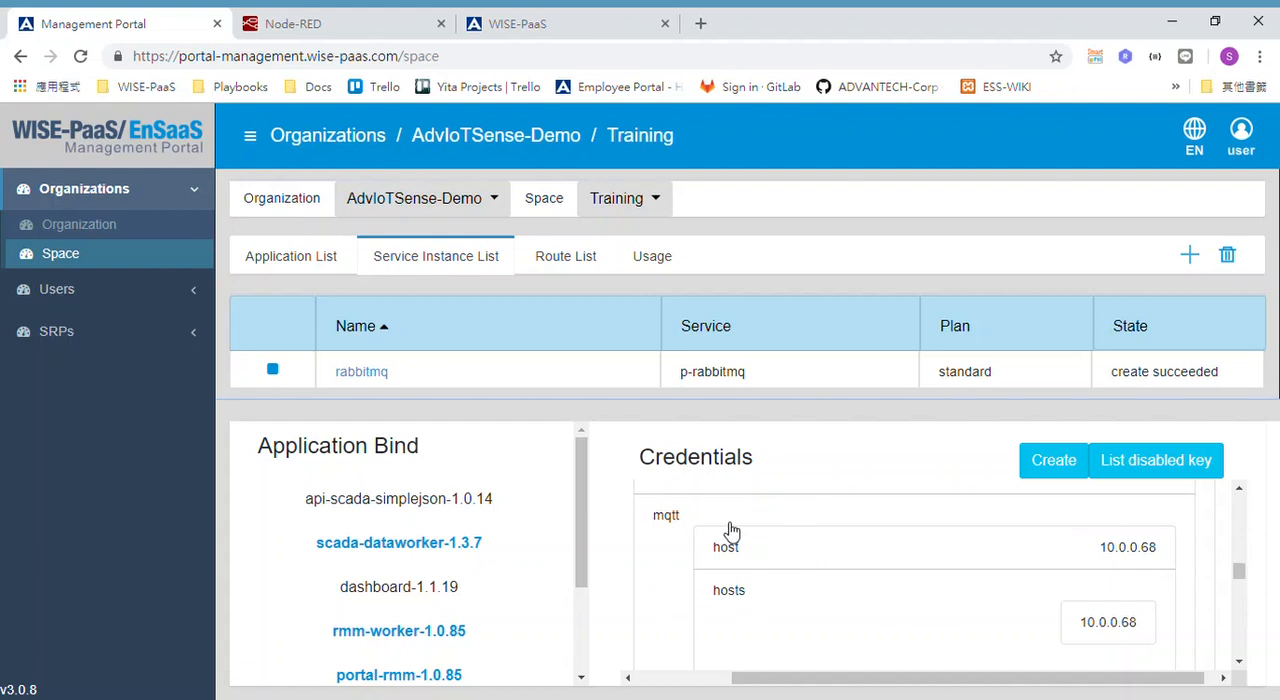
scroll(1127, 563, "up", 1)
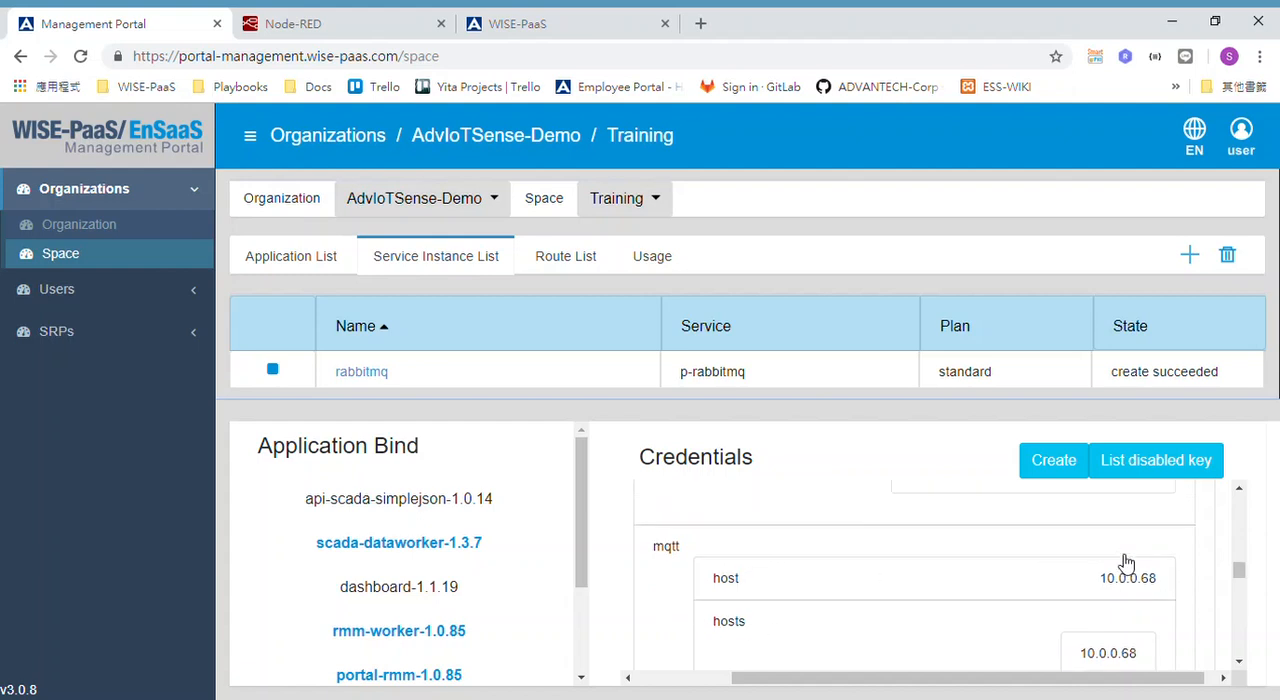
Go back to the start of the credential and review its dashboard URL, external host and hostname.
scroll(1127, 563, "up", 10)
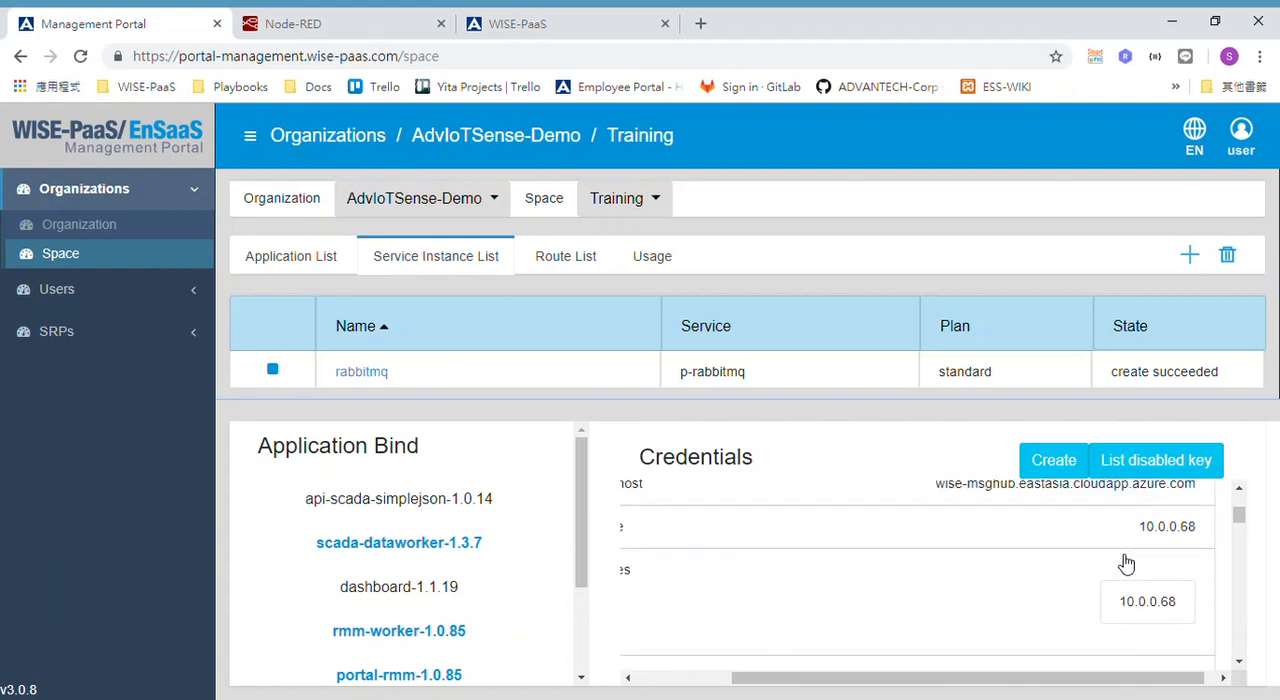
scroll(1127, 563, "up", 3)
left_click(937, 591)
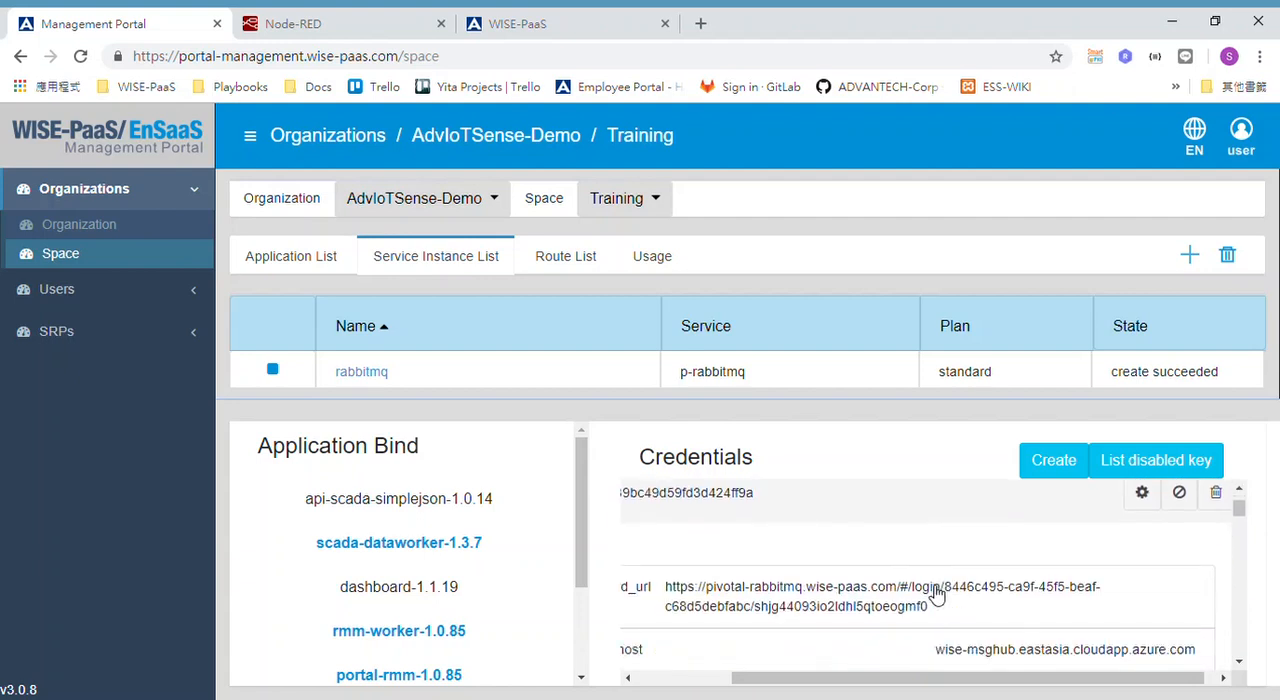
scroll(937, 594, "down", 1)
scroll(937, 594, "up", 2)
scroll(937, 594, "left", 1)
scroll(937, 594, "down", 1)
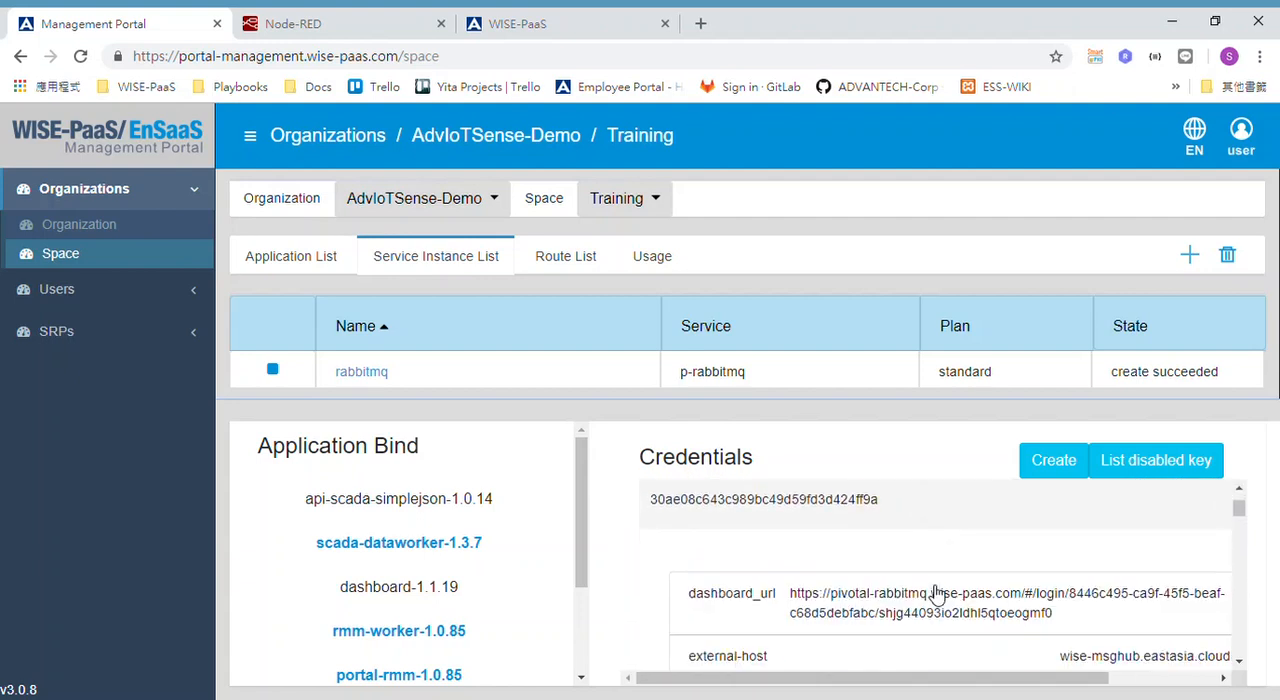
scroll(937, 594, "down", 1)
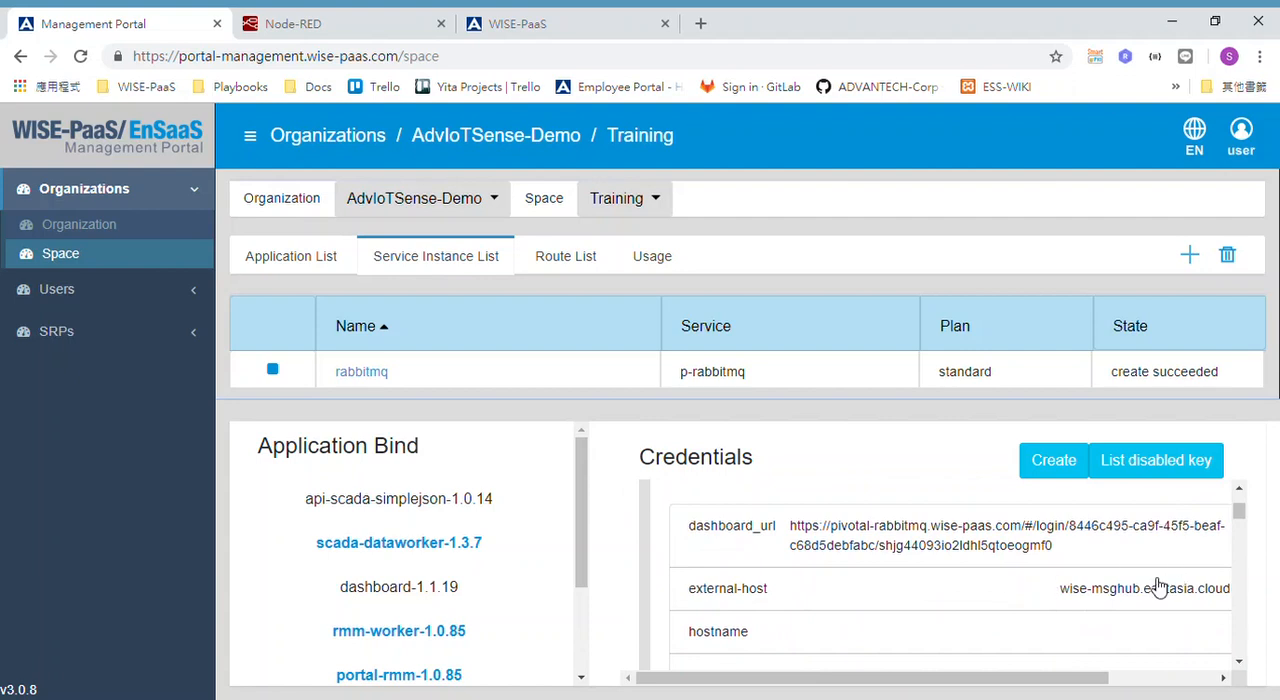
scroll(1127, 598, "right", 2)
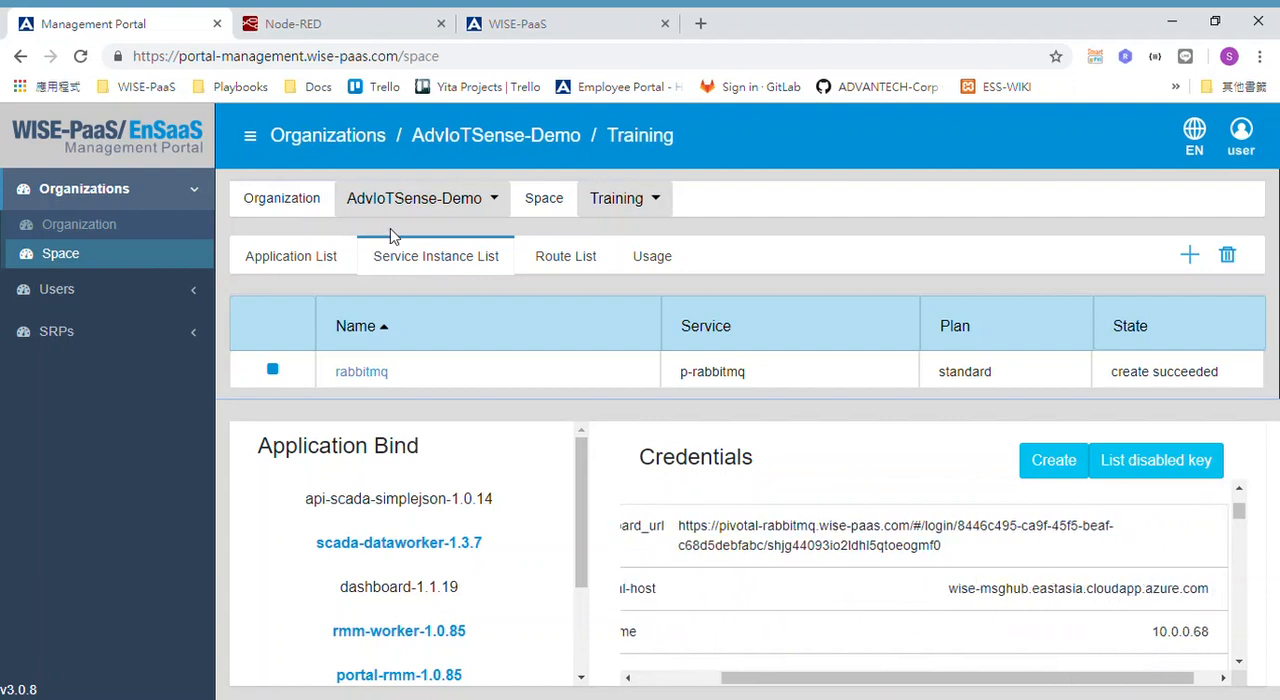
Switch to Node-RED and check the server, port and security login of the wise_iot_hub broker used by the /iotsense/training mqtt in node.
left_click(351, 36)
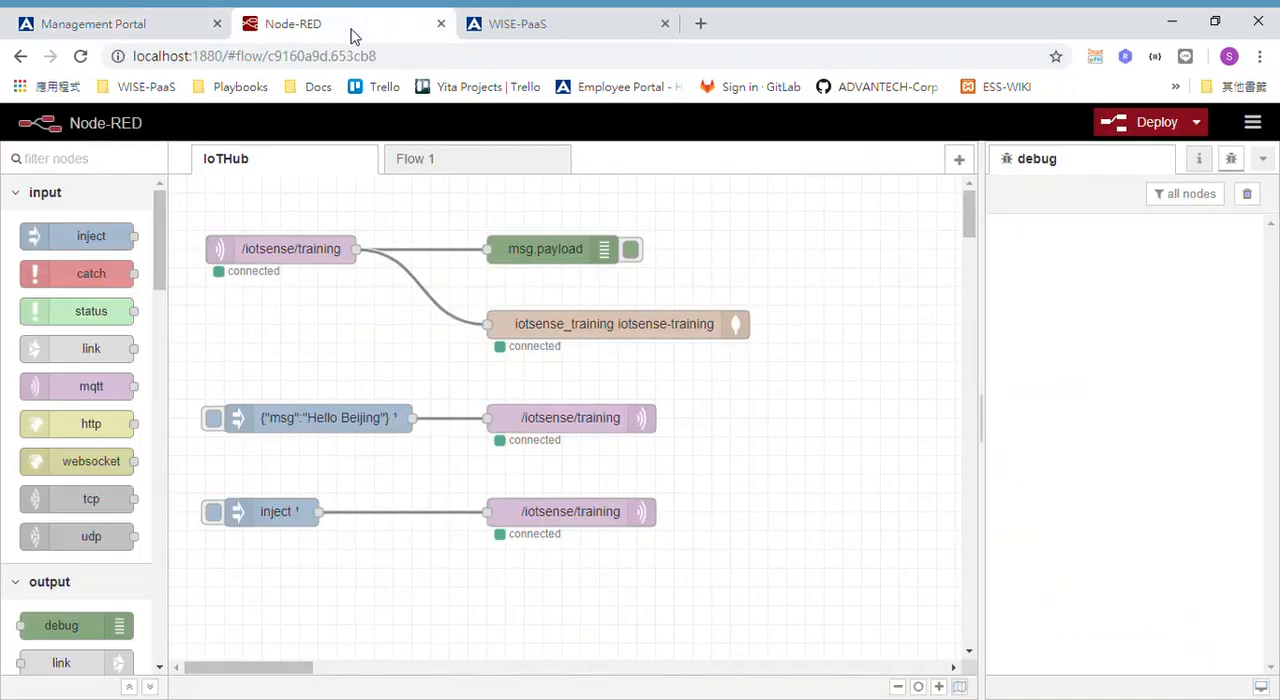
double_click(266, 260)
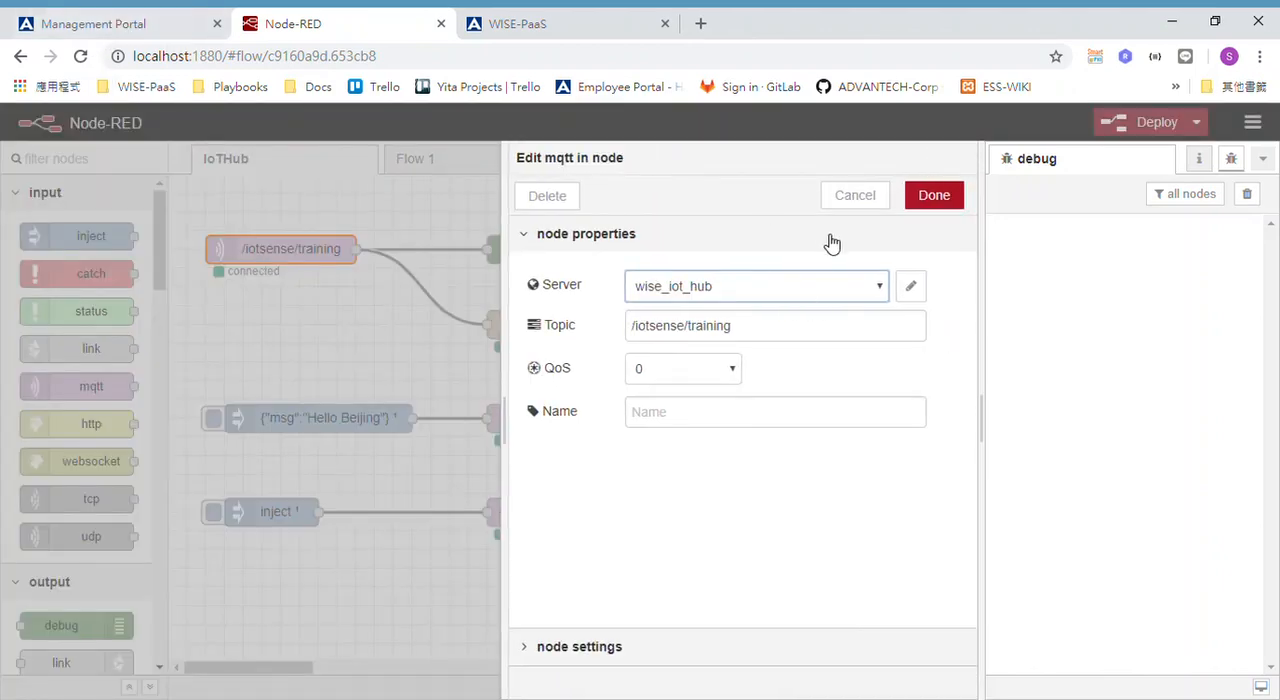
left_click(912, 292)
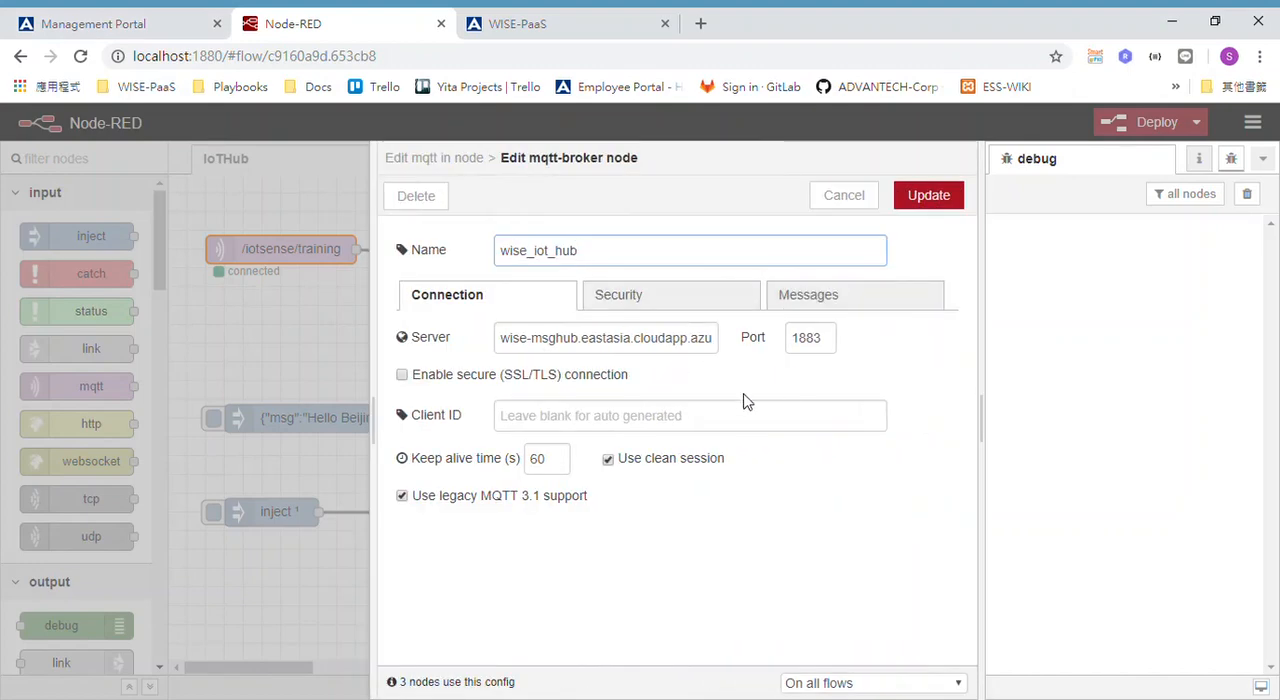
left_click(536, 346)
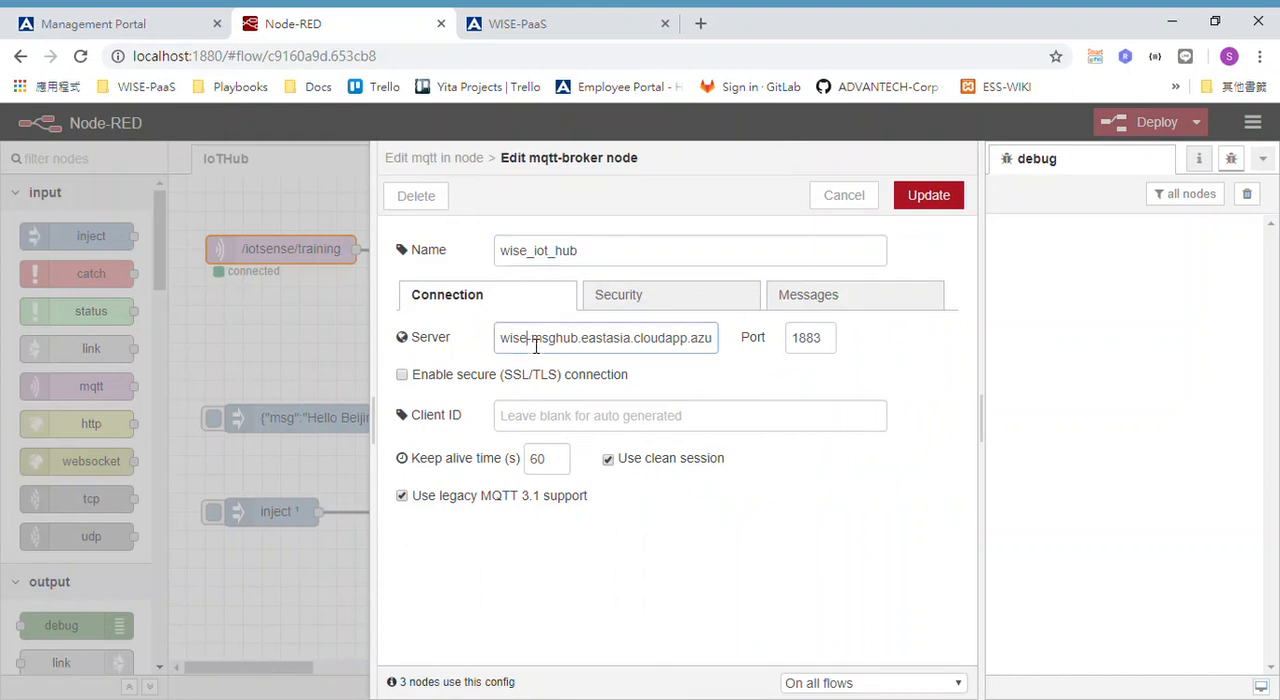
left_click_drag(518, 346, 752, 355)
left_click(717, 344)
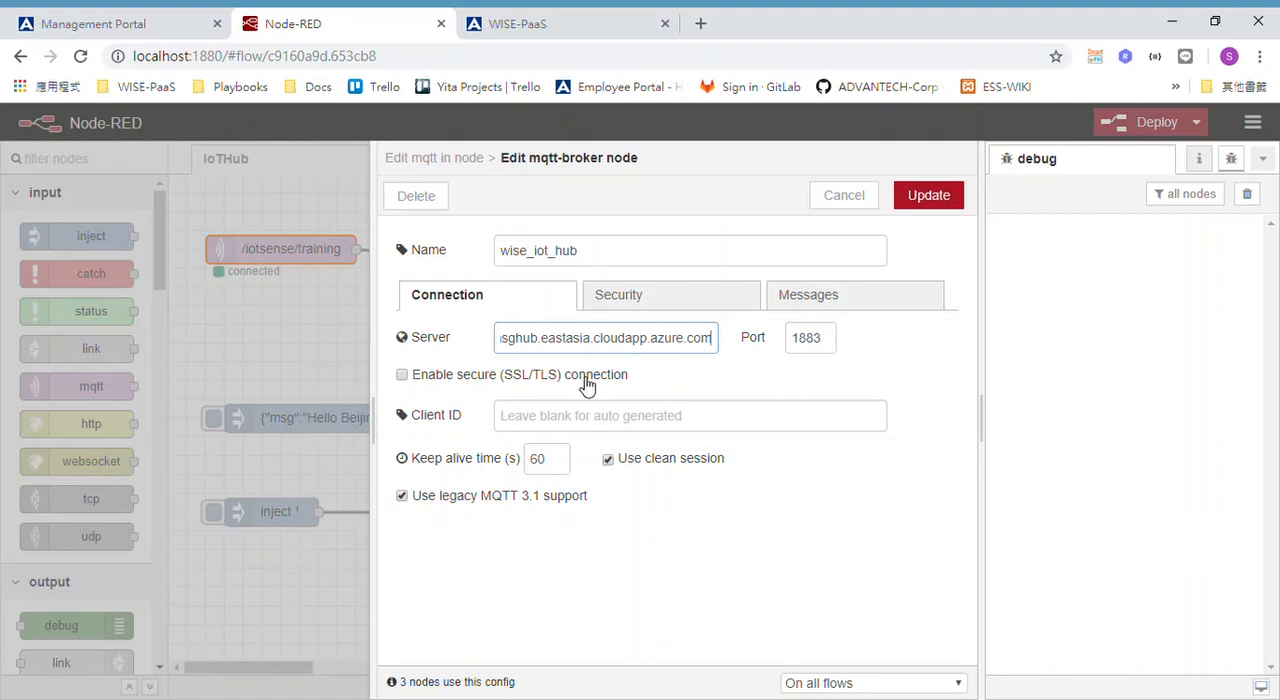
left_click(687, 308)
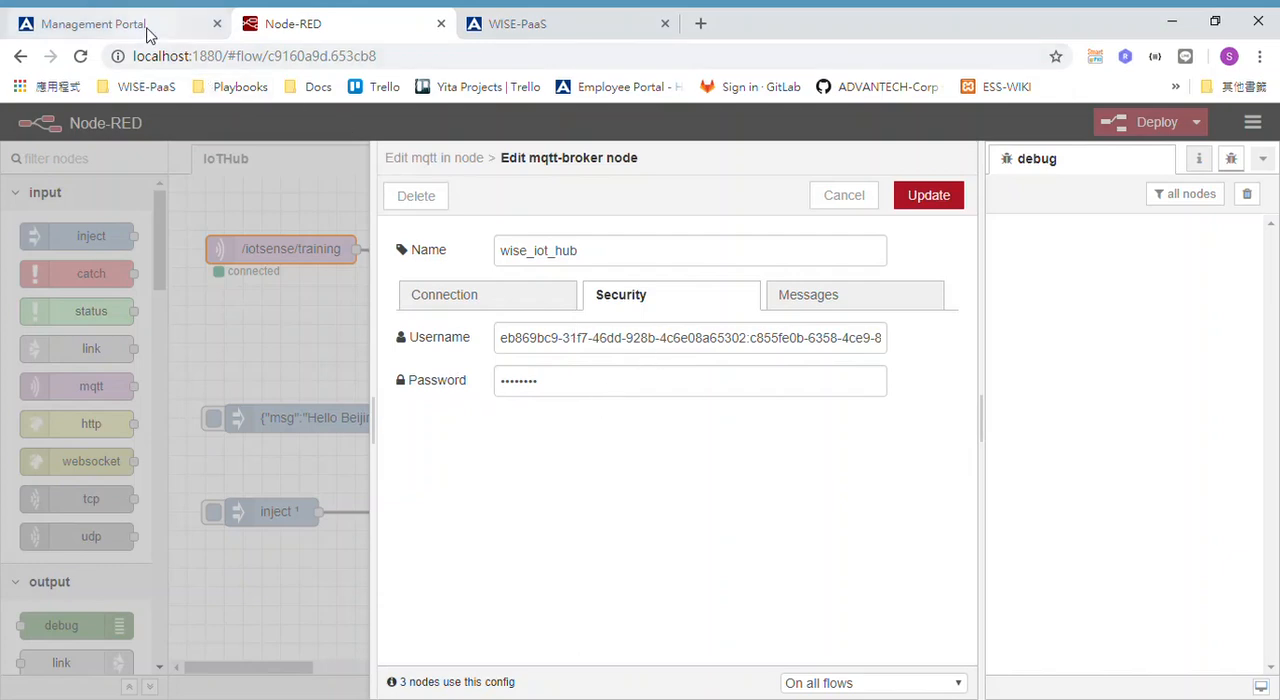
Switch to the Management Portal and find the mqtt protocol's host, port and URI in the RabbitMQ credential.
left_click(106, 24)
scroll(847, 600, "down", 5)
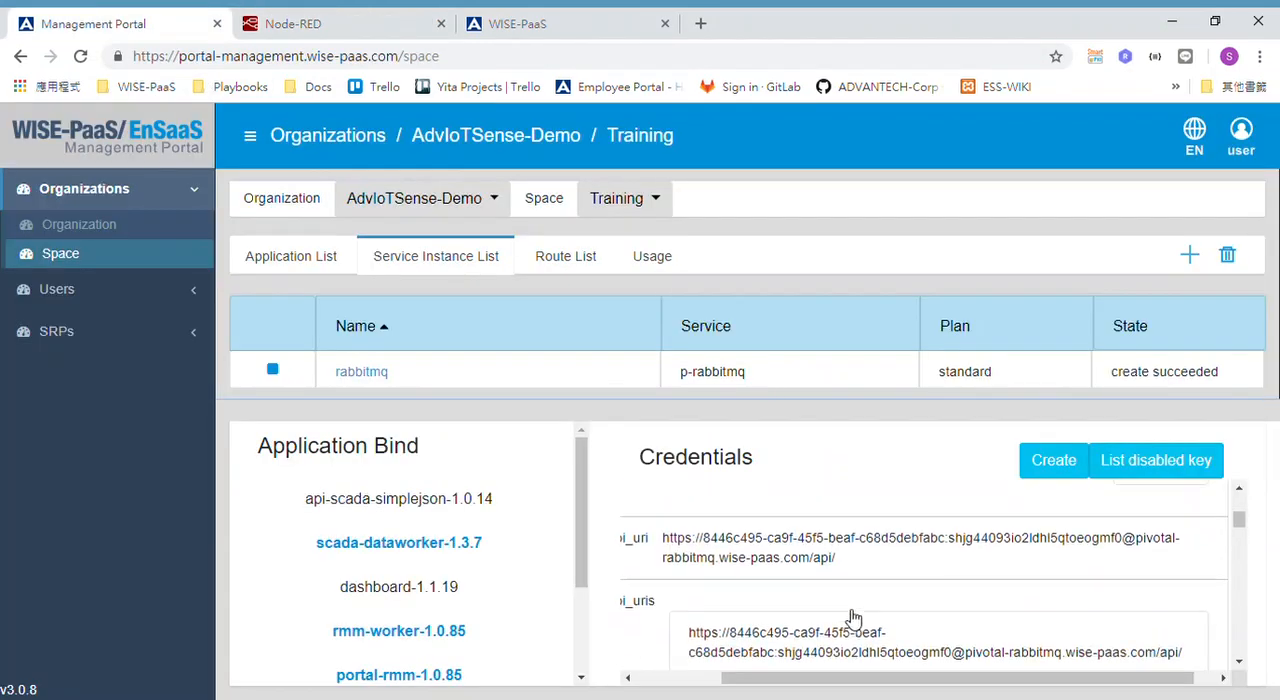
scroll(853, 617, "left", 2)
scroll(850, 617, "down", 5)
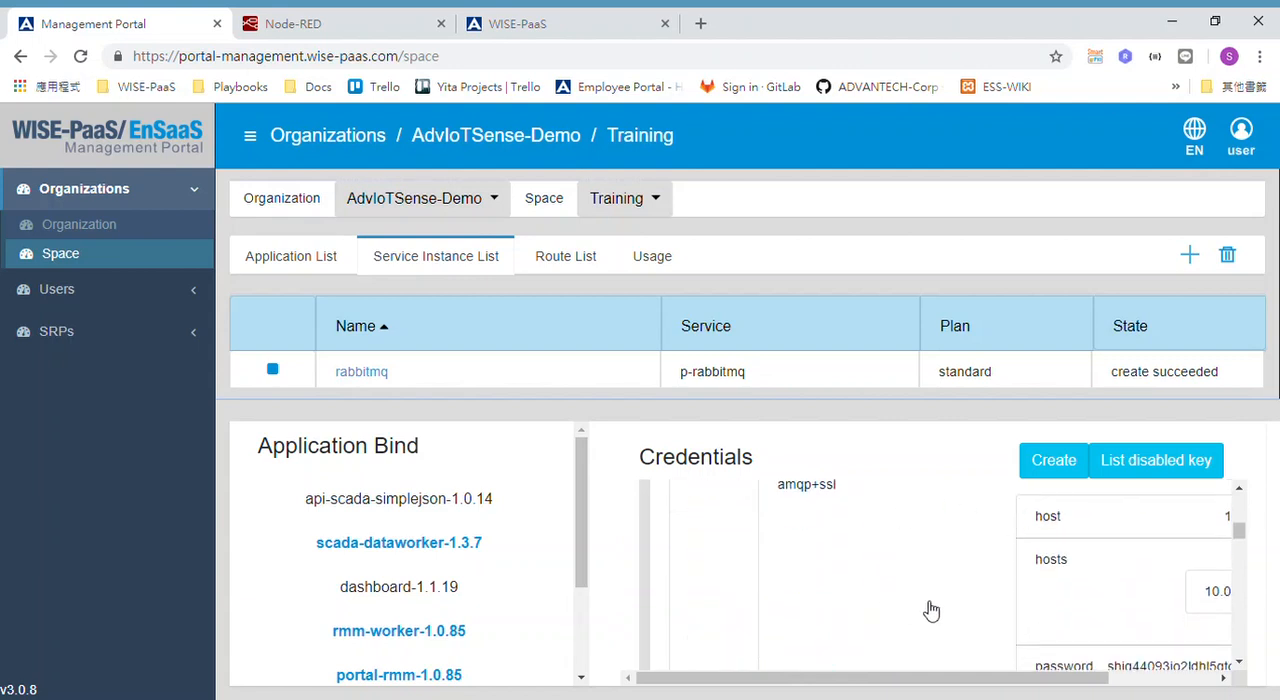
scroll(929, 609, "down", 5)
scroll(929, 609, "down", 5)
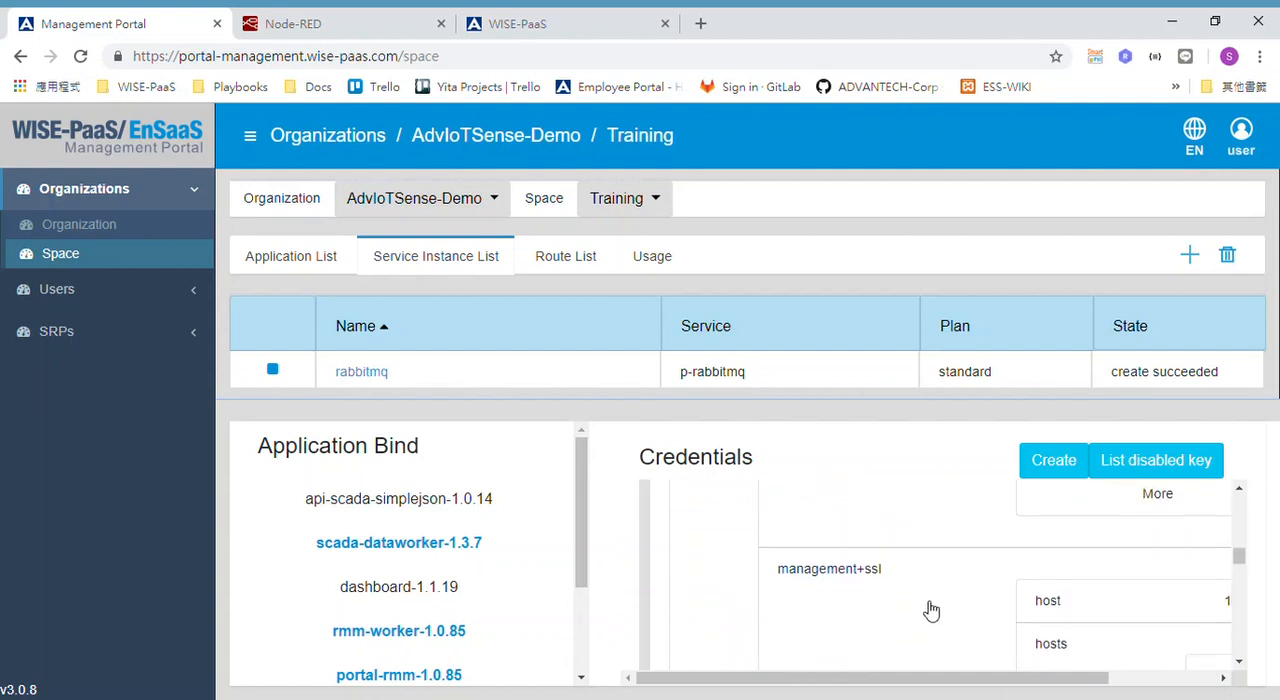
scroll(929, 609, "down", 4)
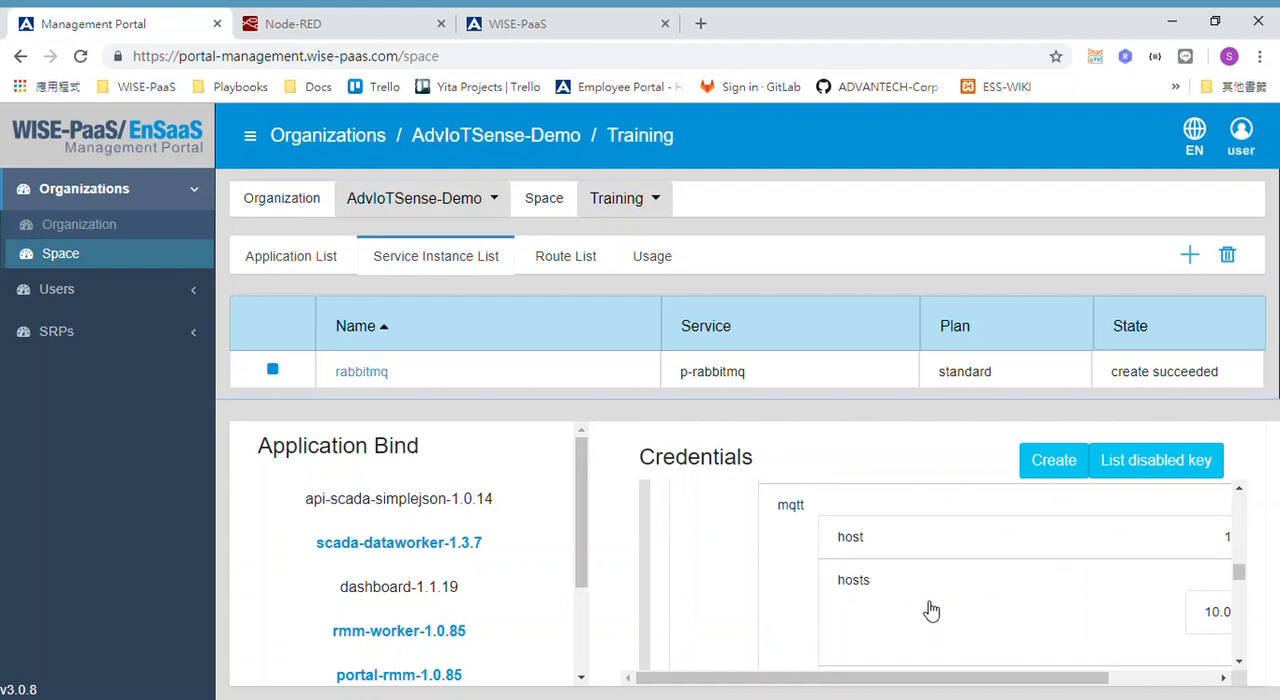
scroll(940, 588, "right", 2)
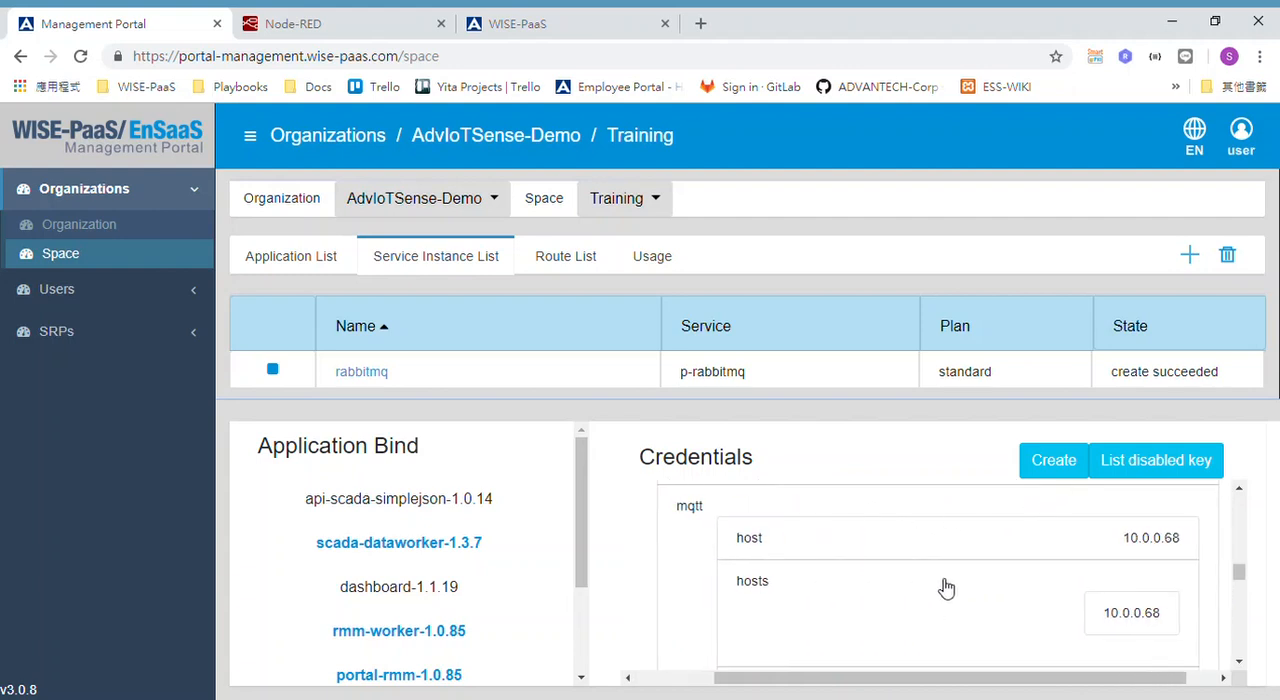
scroll(1057, 609, "down", 4)
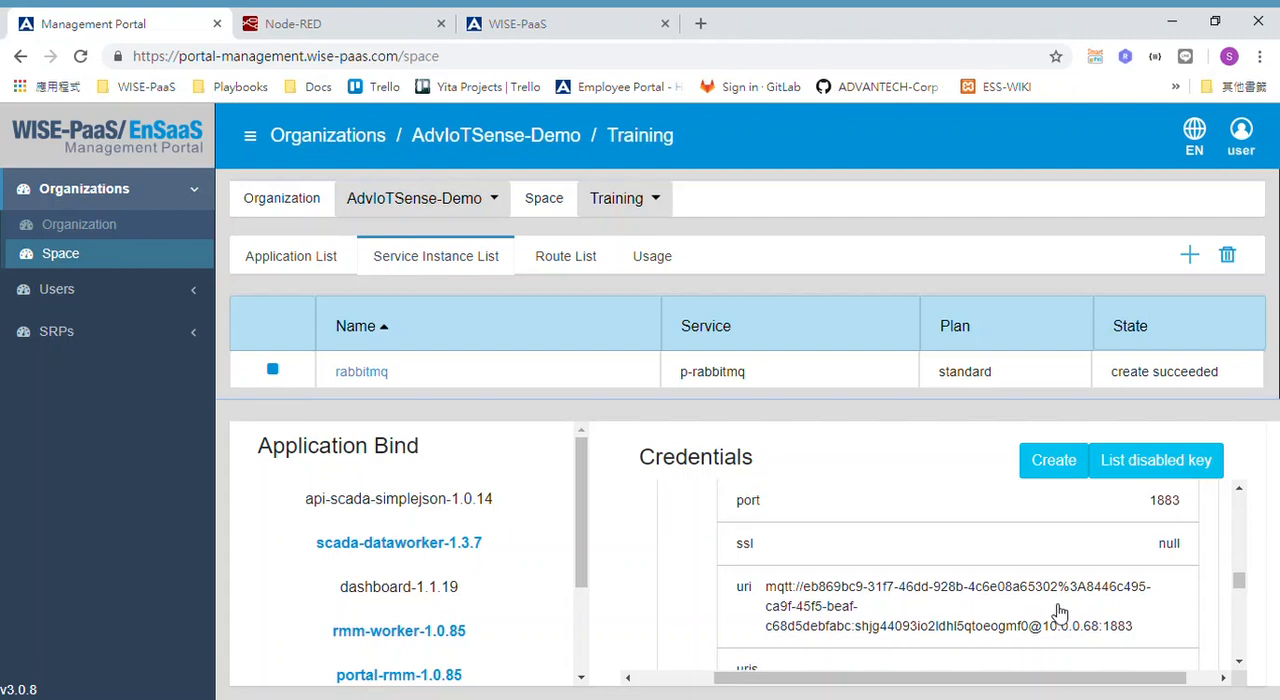
Return to Node-RED, review the wise_iot_hub broker's connection, security and message settings, and leave the mqtt in node without saving changes.
left_click(329, 16)
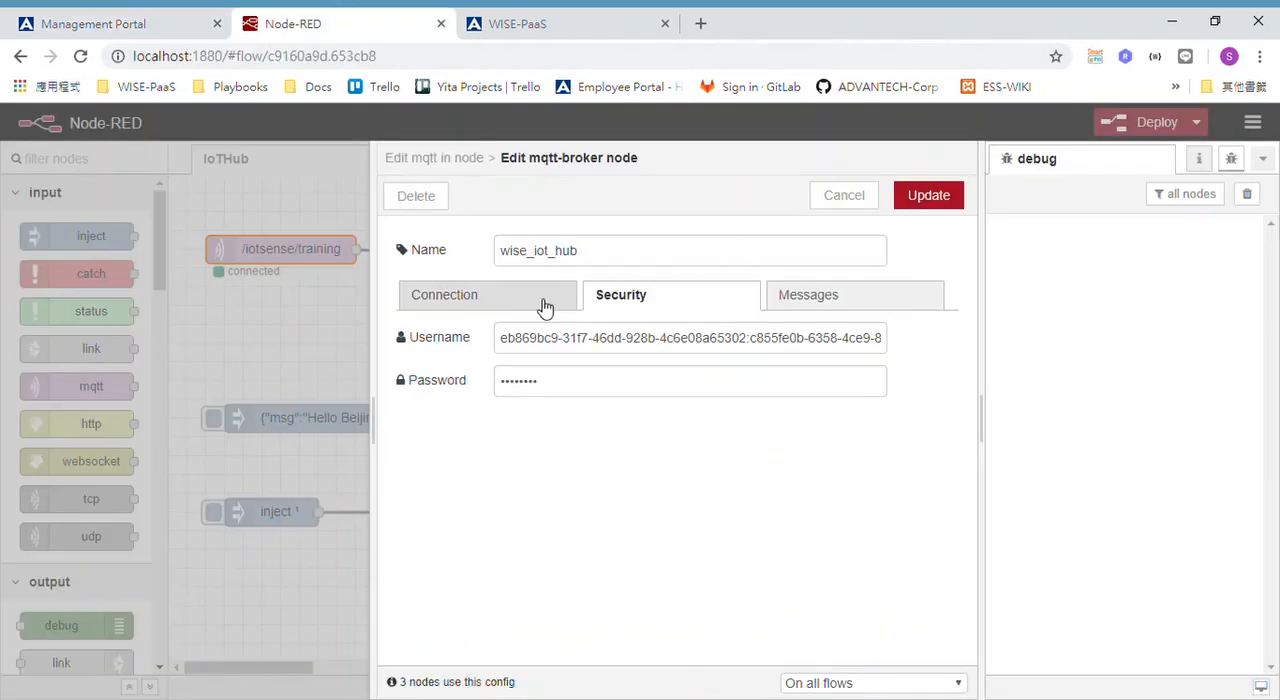
left_click(539, 291)
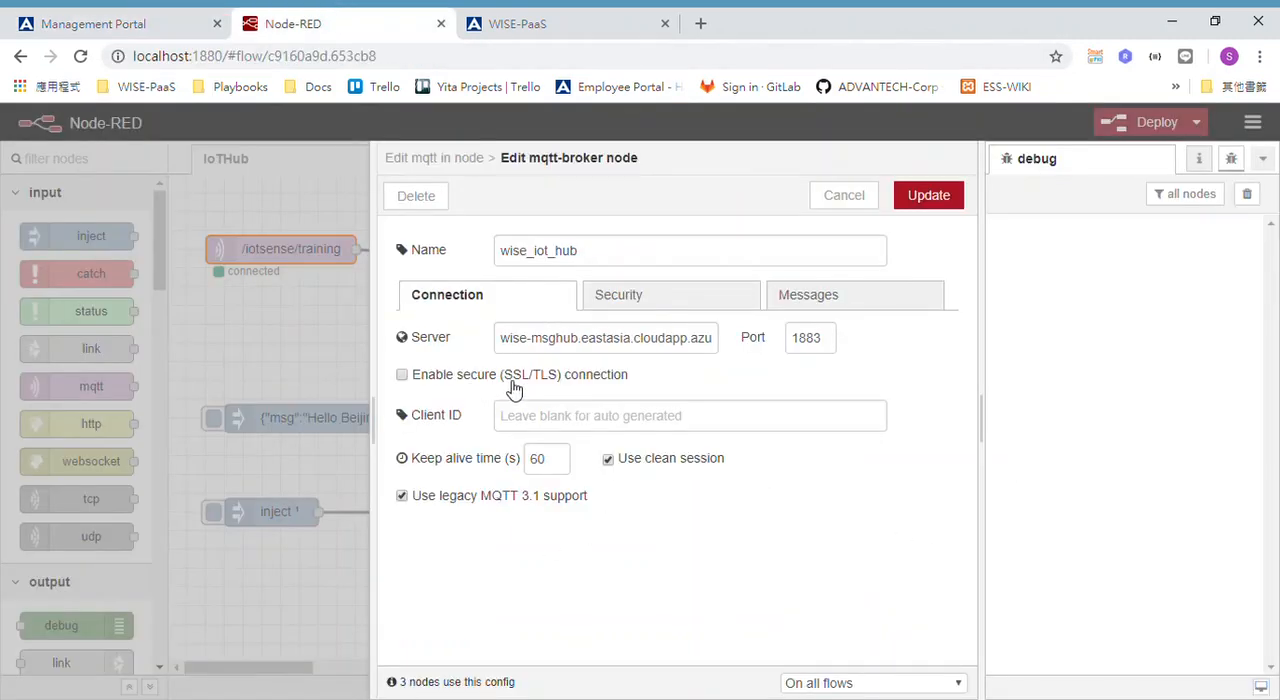
left_click(696, 296)
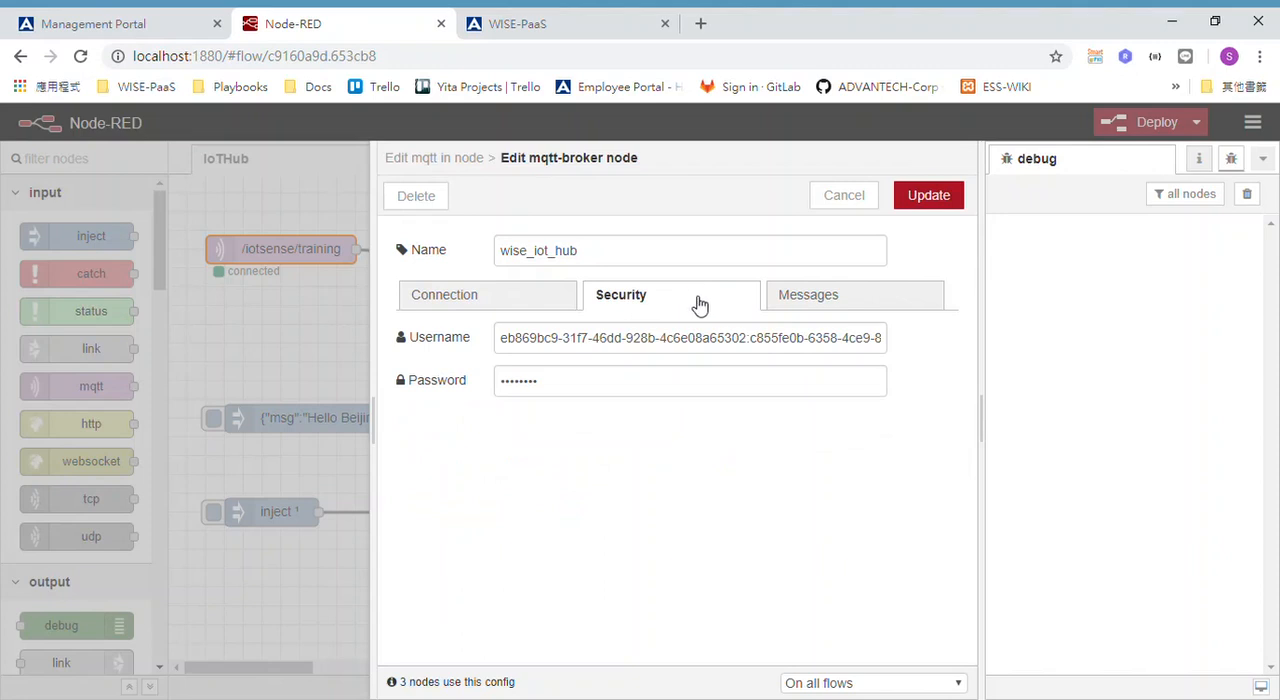
left_click(871, 302)
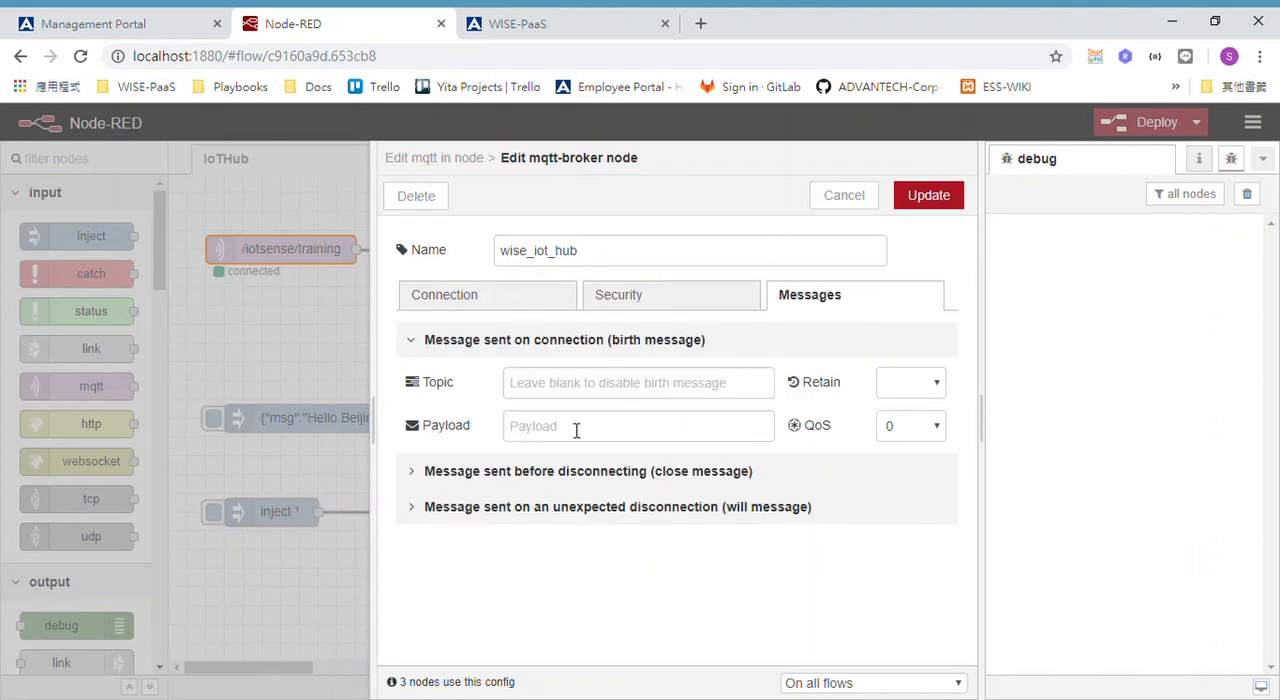
left_click(520, 300)
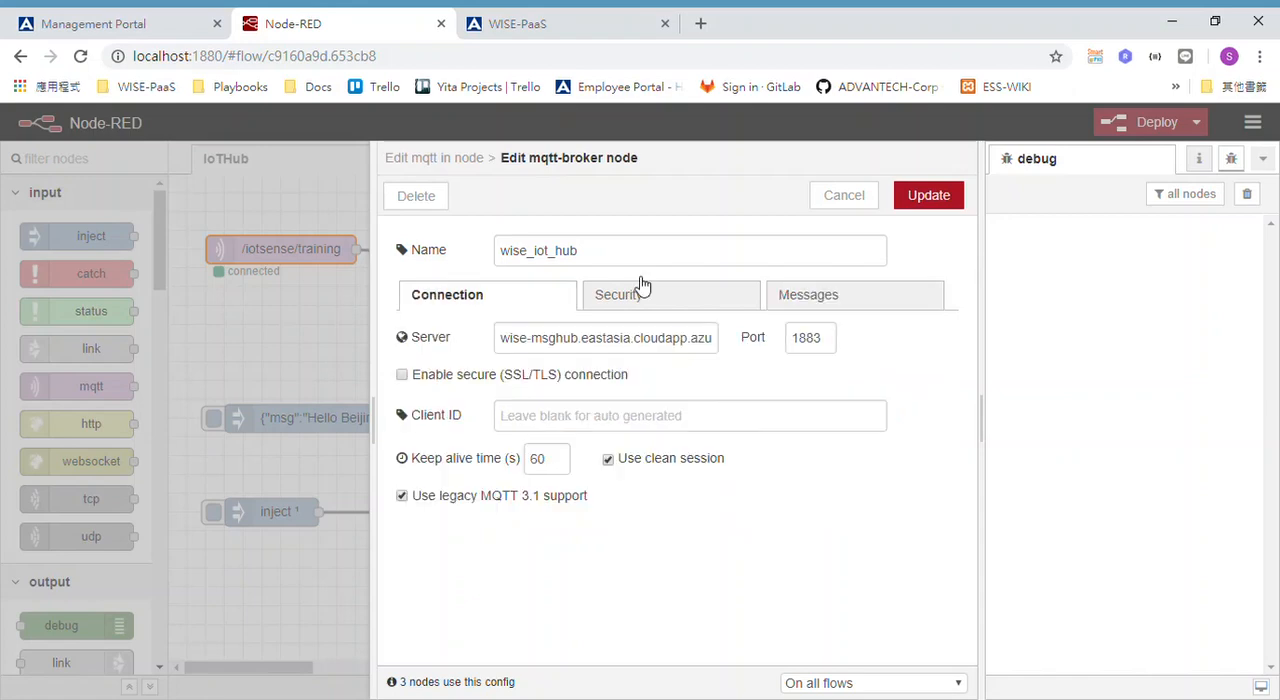
left_click(843, 197)
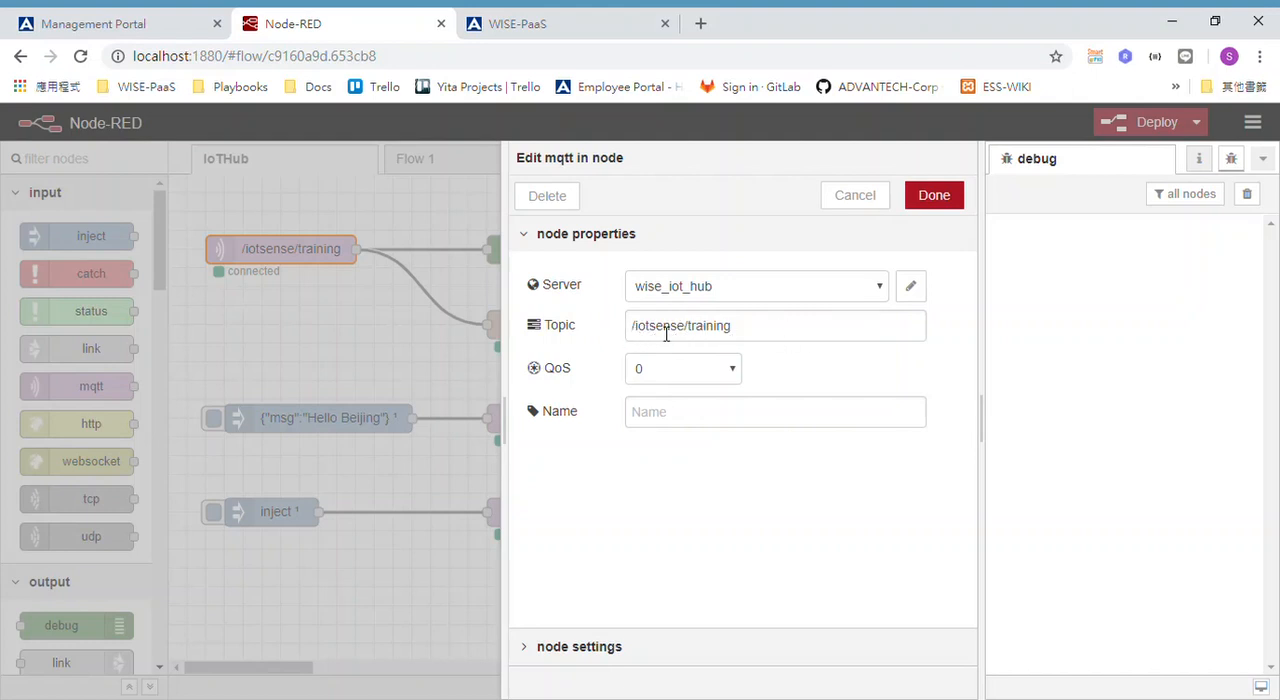
left_click(855, 195)
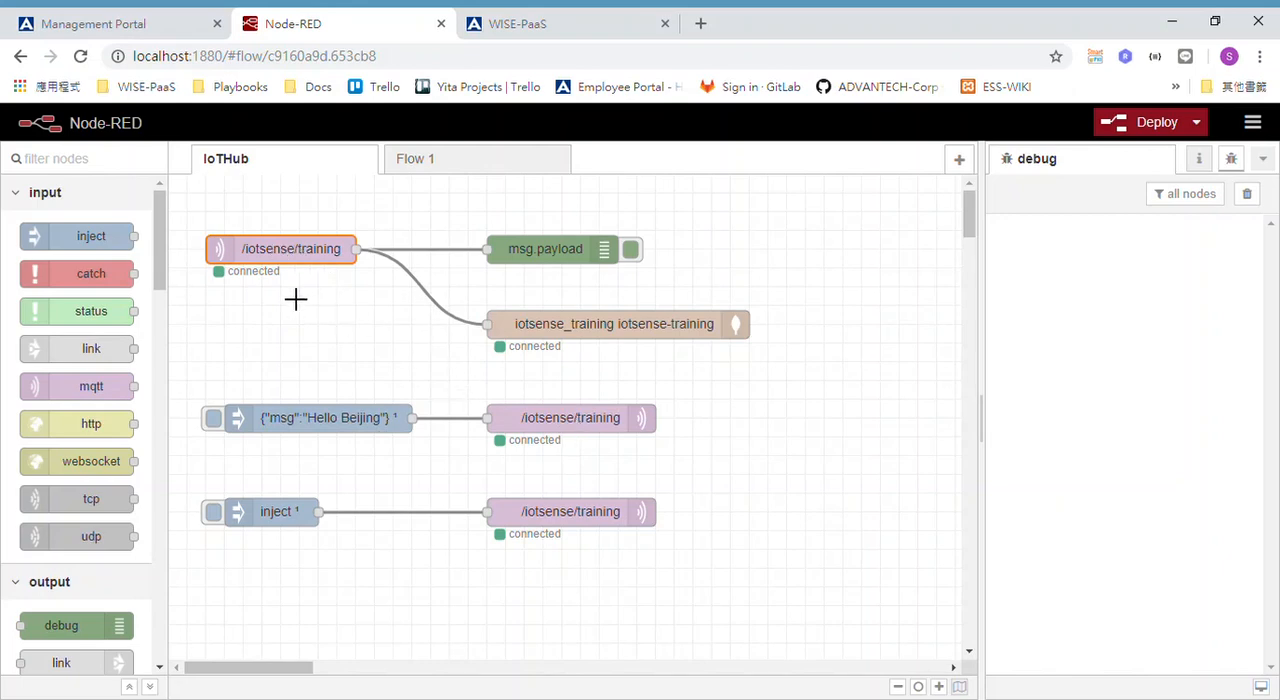
Check the broker and topic of the mqtt out node fed by the "Hello Beijing" inject, and deploy the flow.
double_click(569, 421)
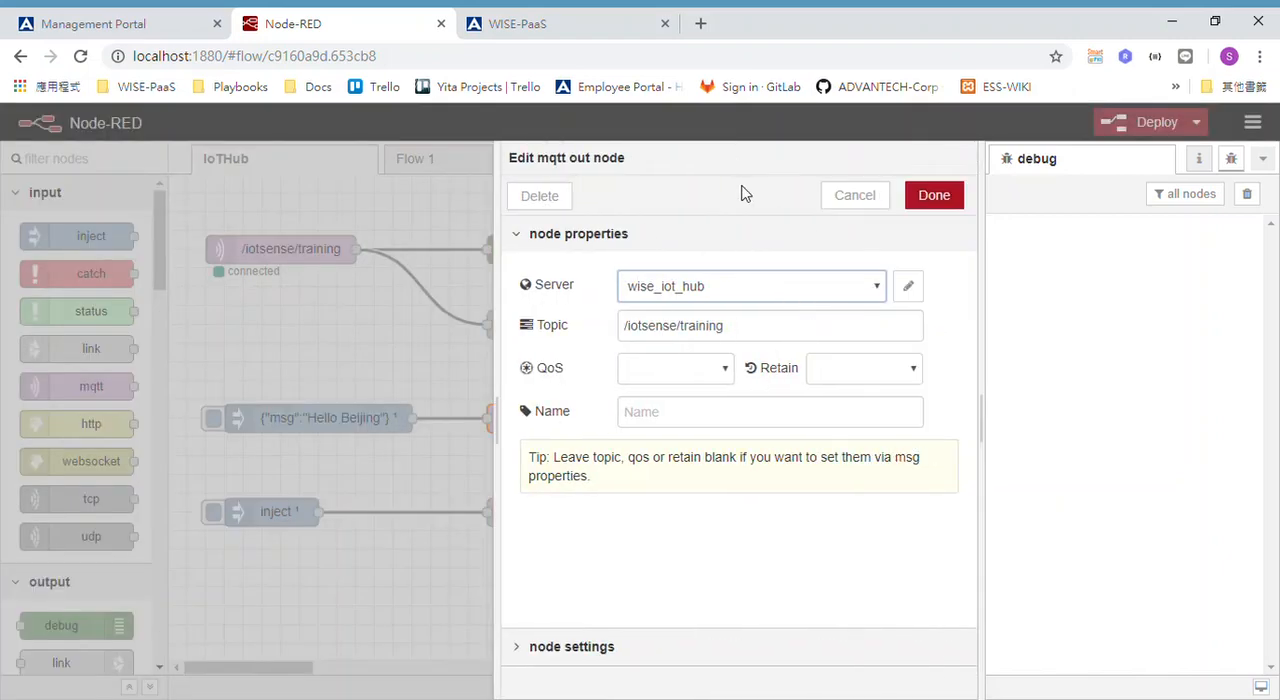
left_click(908, 286)
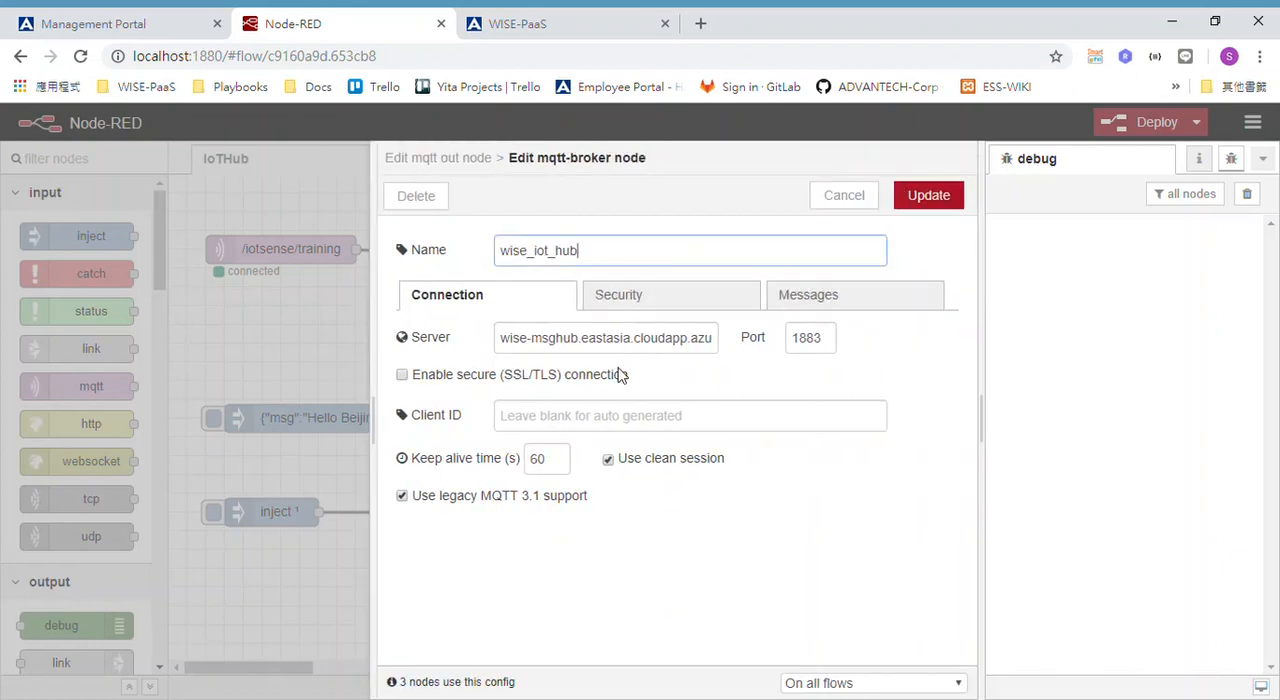
left_click(843, 196)
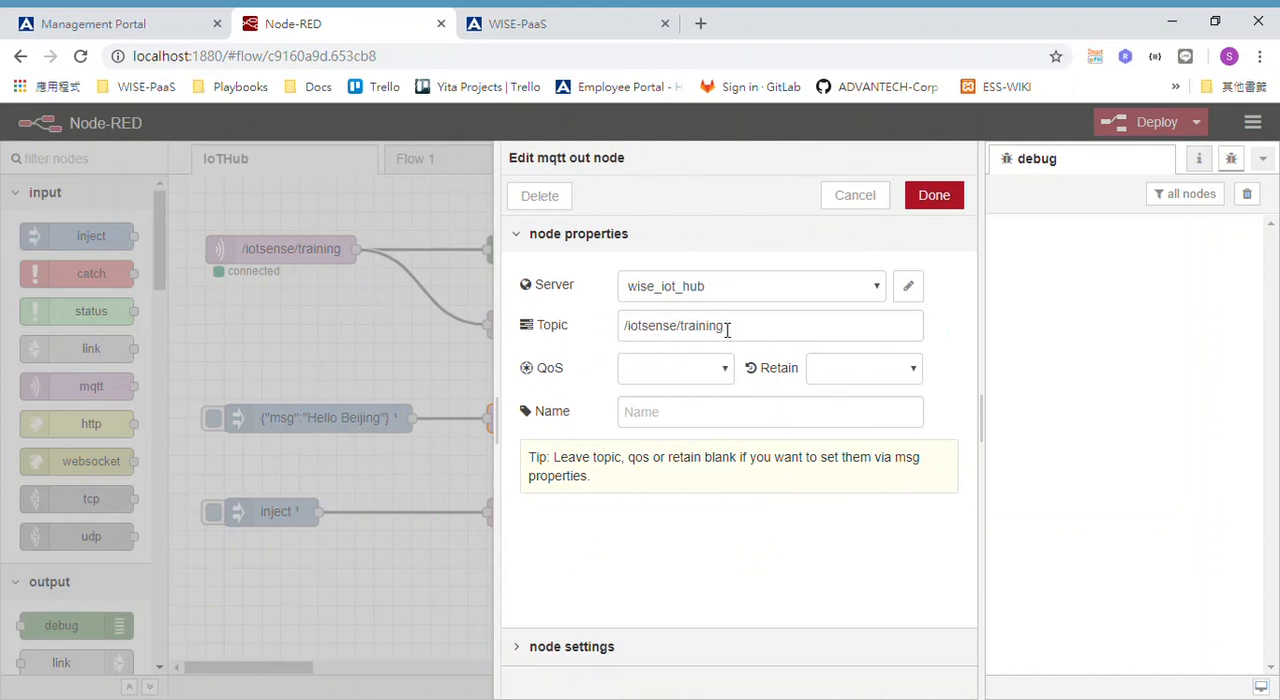
left_click(849, 205)
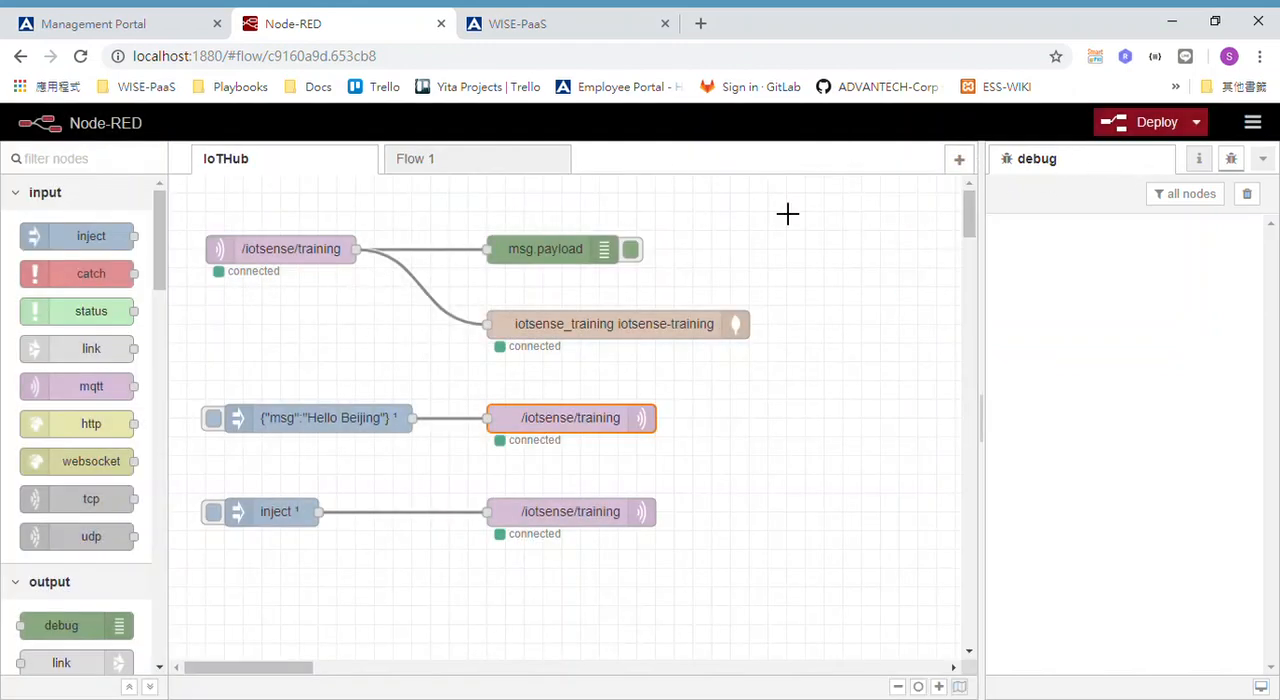
left_click(1135, 129)
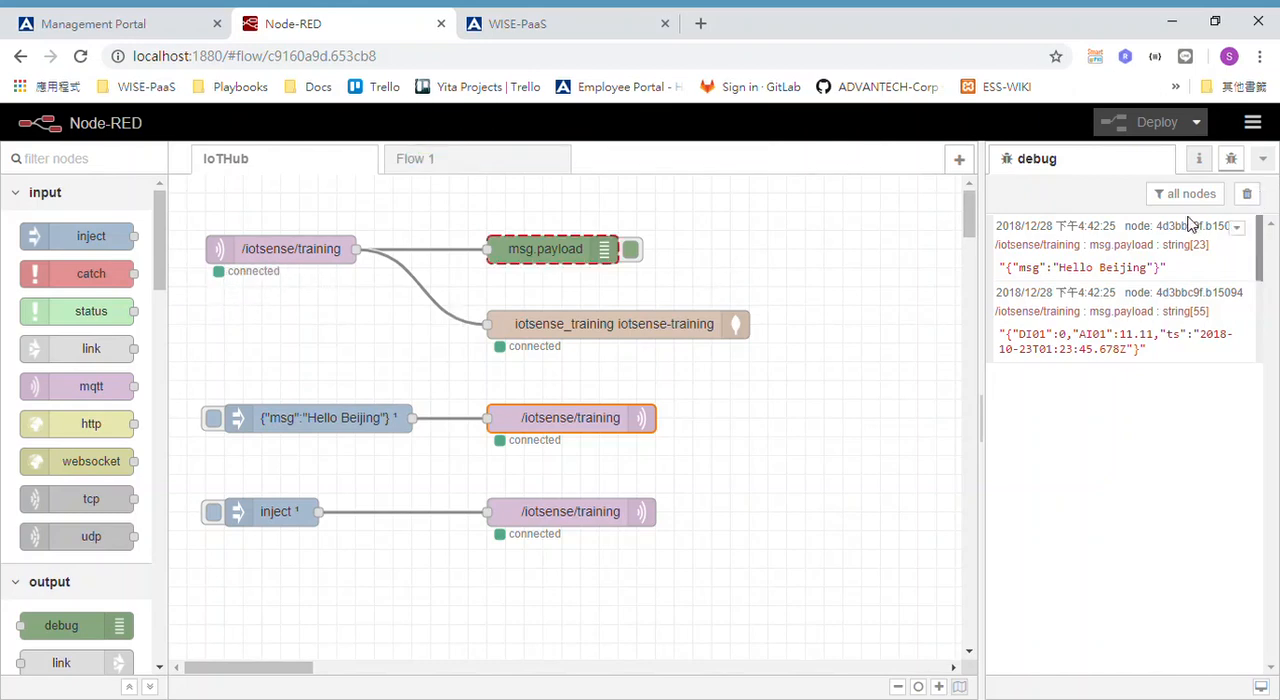
Switch to the Management Portal, collapse the expanded RabbitMQ credential in the credentials list, and return to the Node-RED flow.
left_click(120, 24)
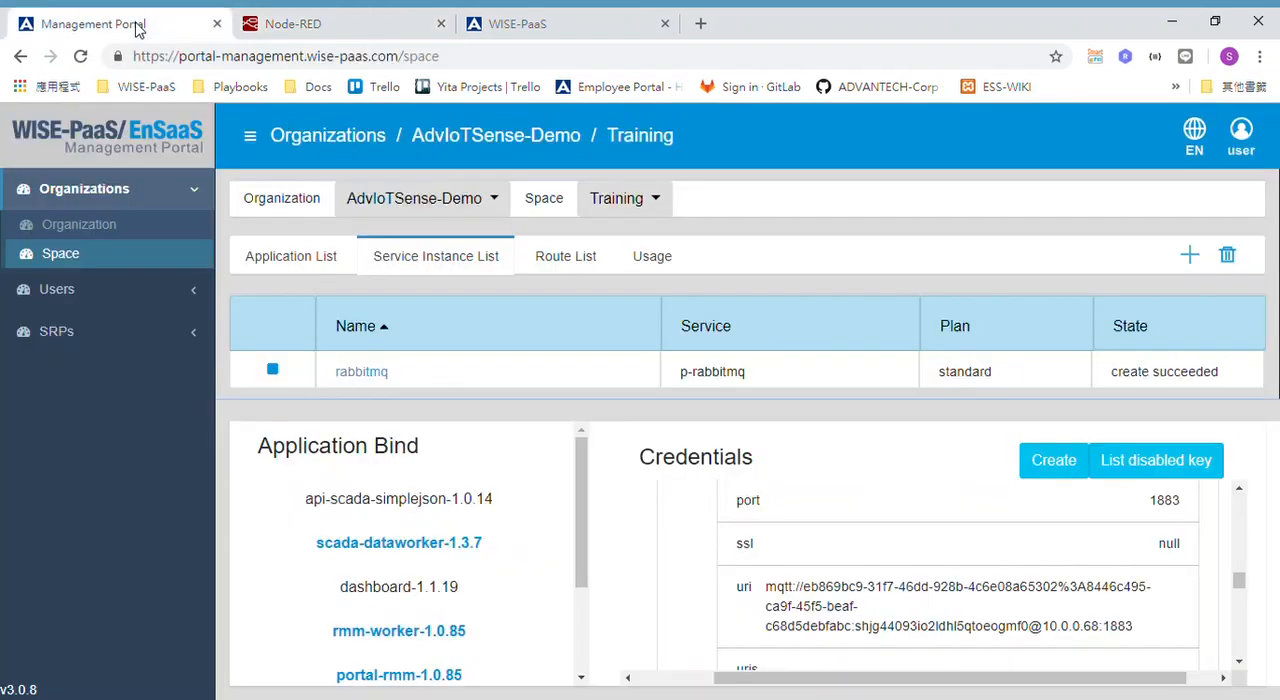
scroll(838, 521, "up", 5)
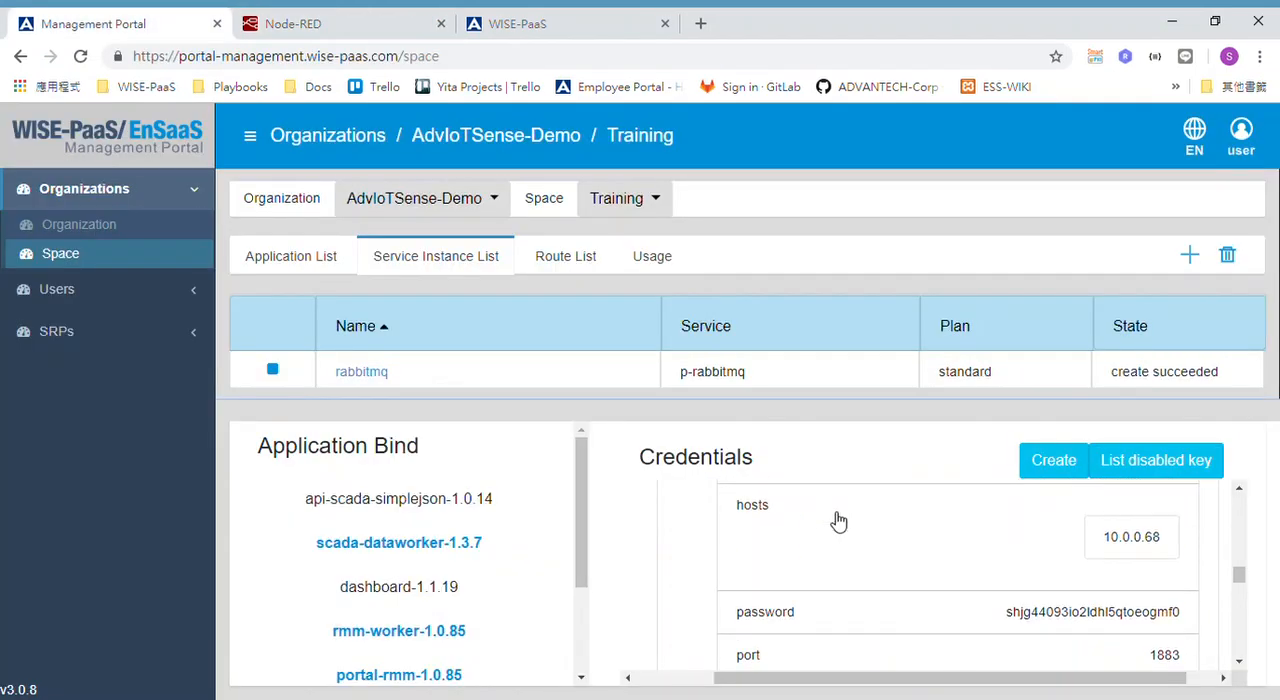
scroll(838, 521, "up", 5)
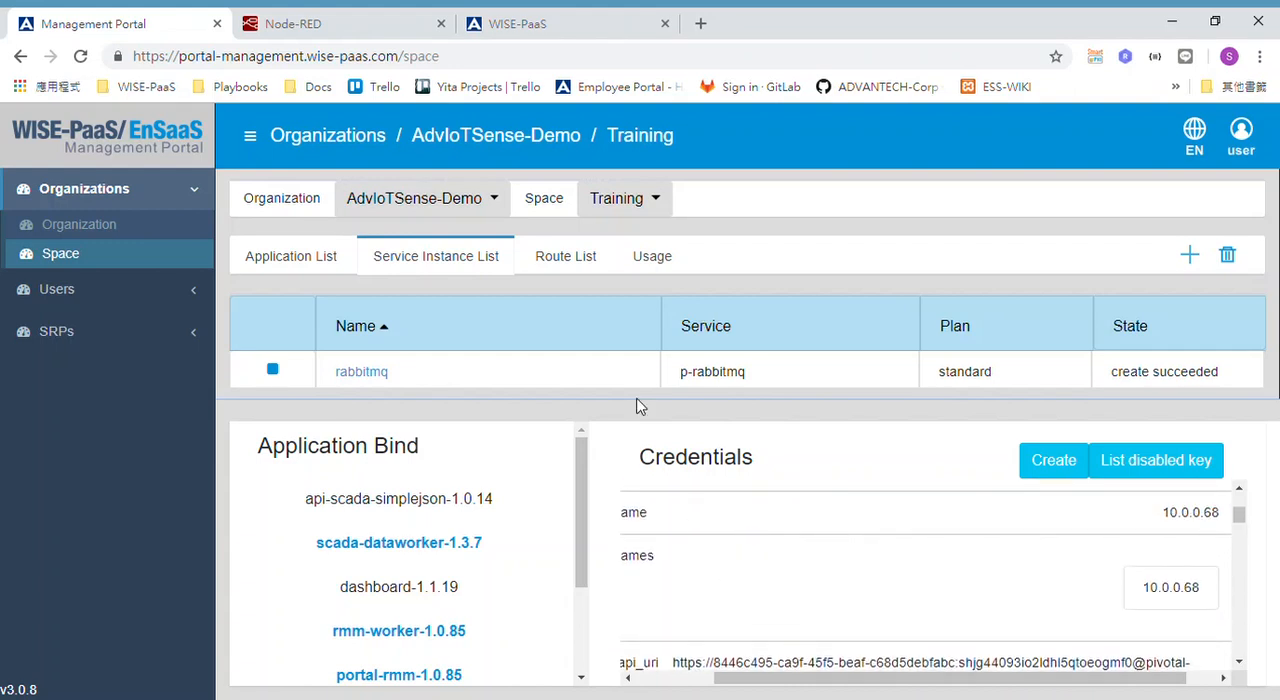
scroll(810, 607, "left", 3)
scroll(810, 607, "up", 3)
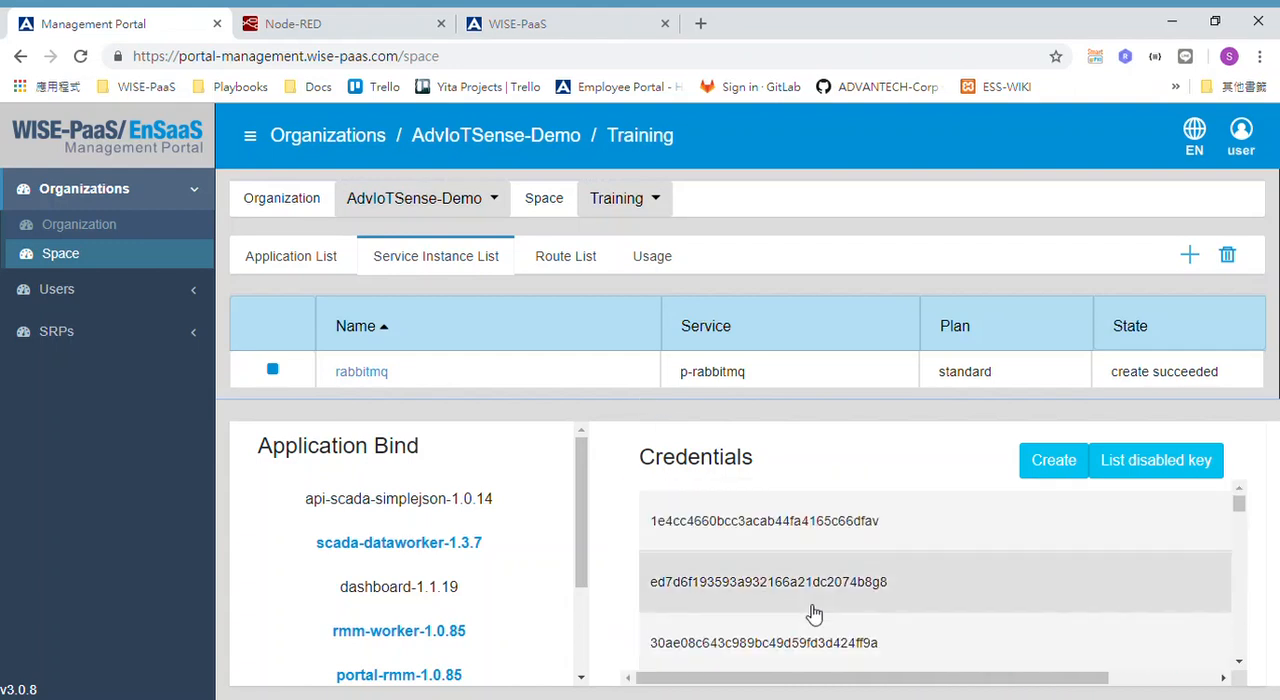
left_click(821, 639)
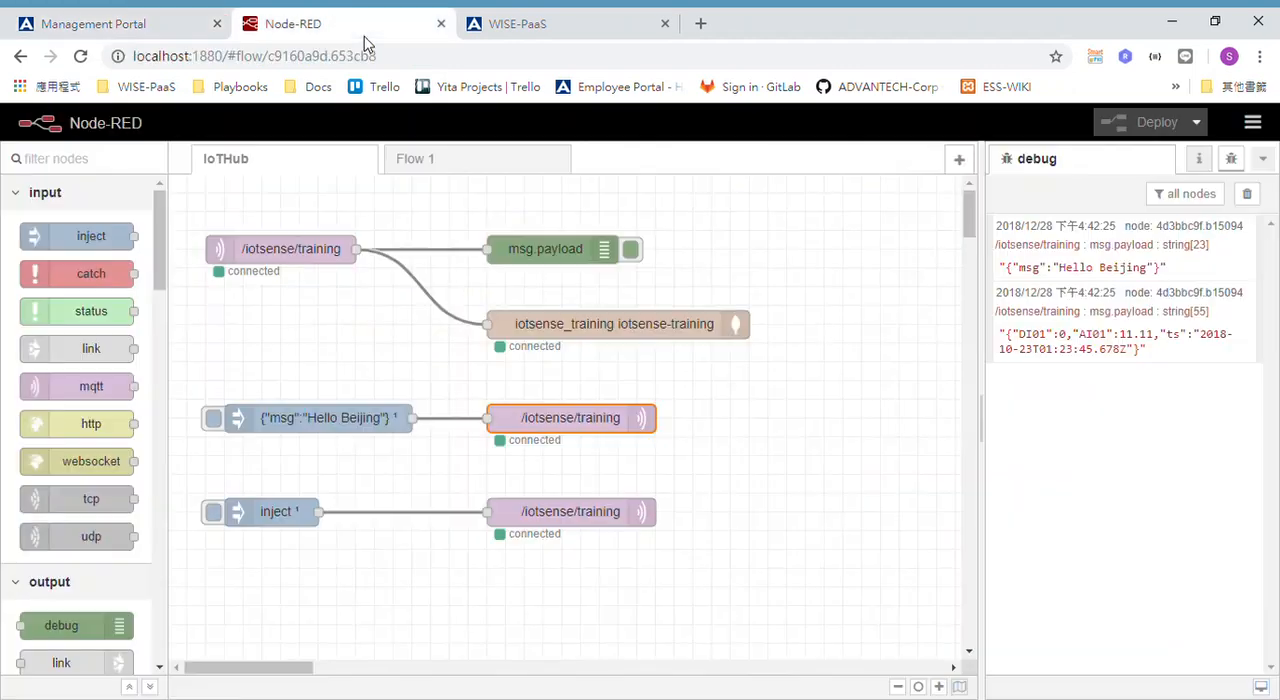
left_click(364, 35)
Clear the debug messages, then check the JSON payload of the lower inject node and leave it without saving changes.
left_click(1247, 193)
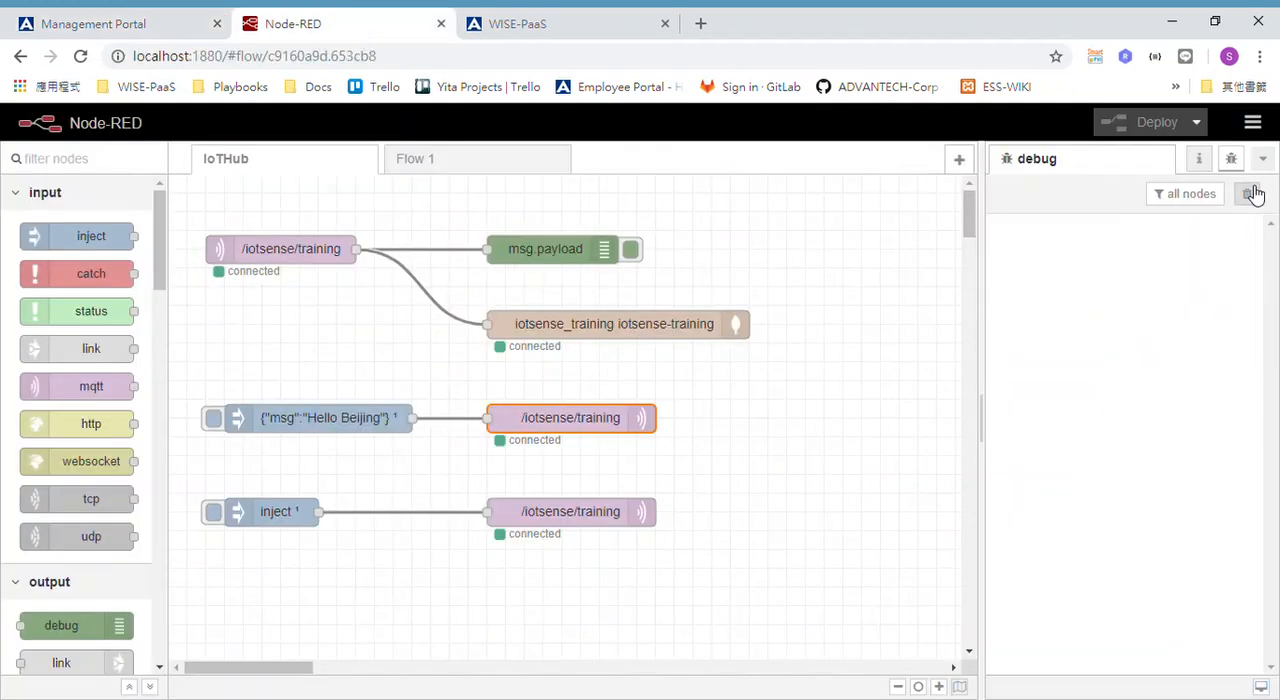
double_click(284, 511)
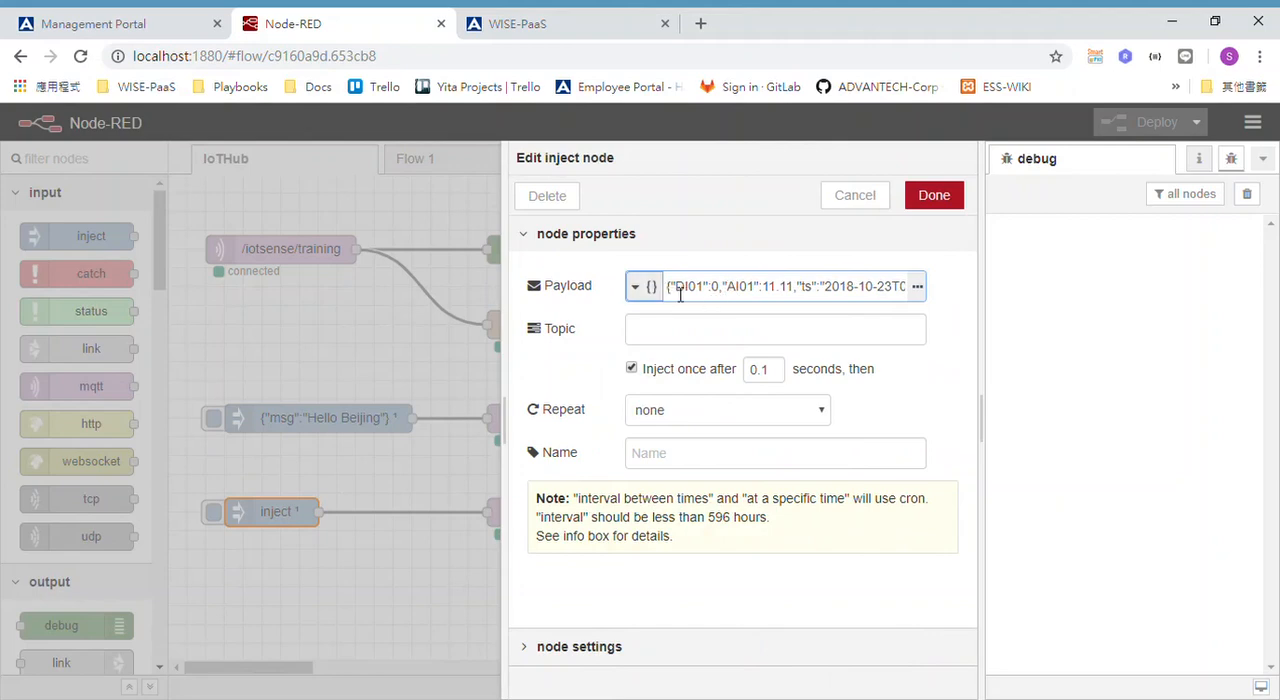
left_click(845, 197)
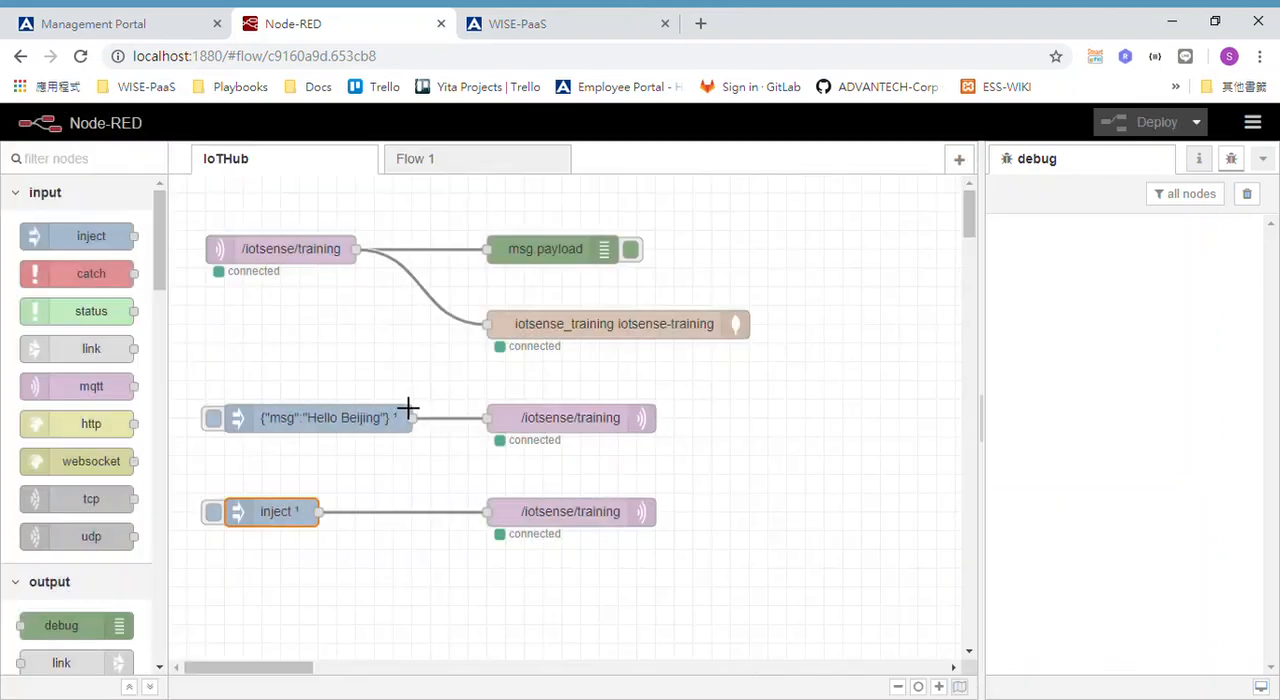
Change the "Hello Beijing" inject node's JSON payload to {"msg":"Hello web learners!"} and deploy the flow.
double_click(372, 418)
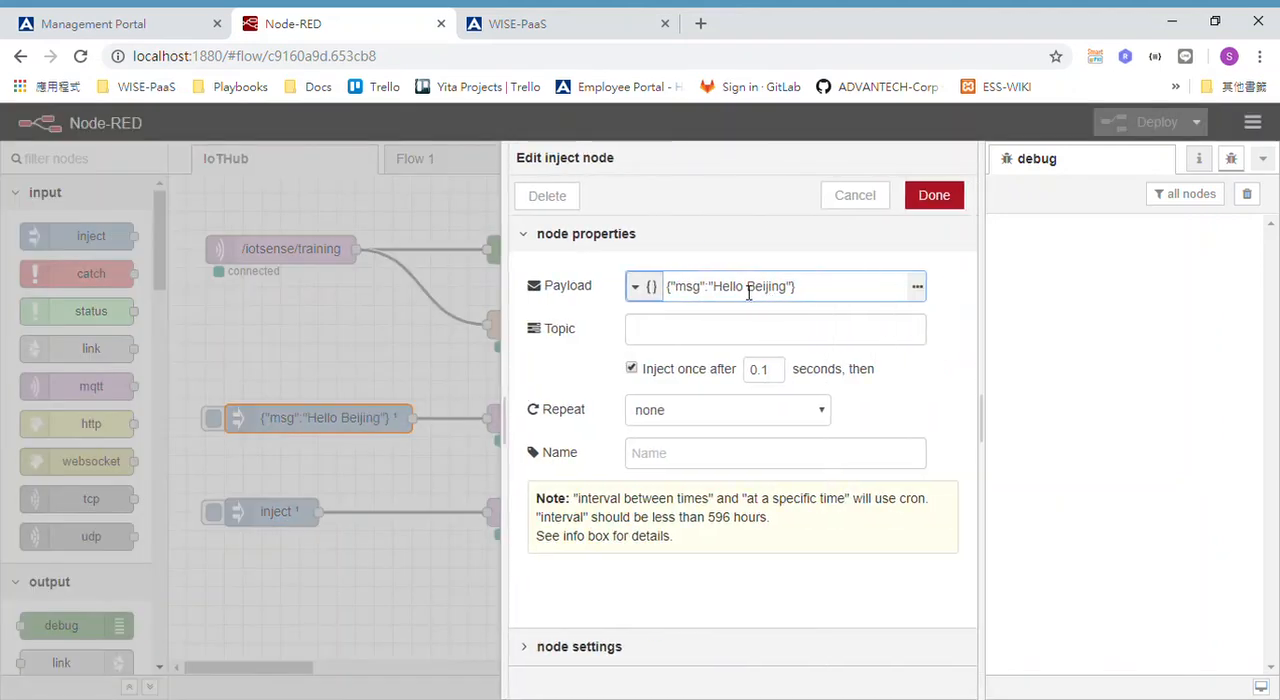
left_click_drag(747, 292, 764, 296)
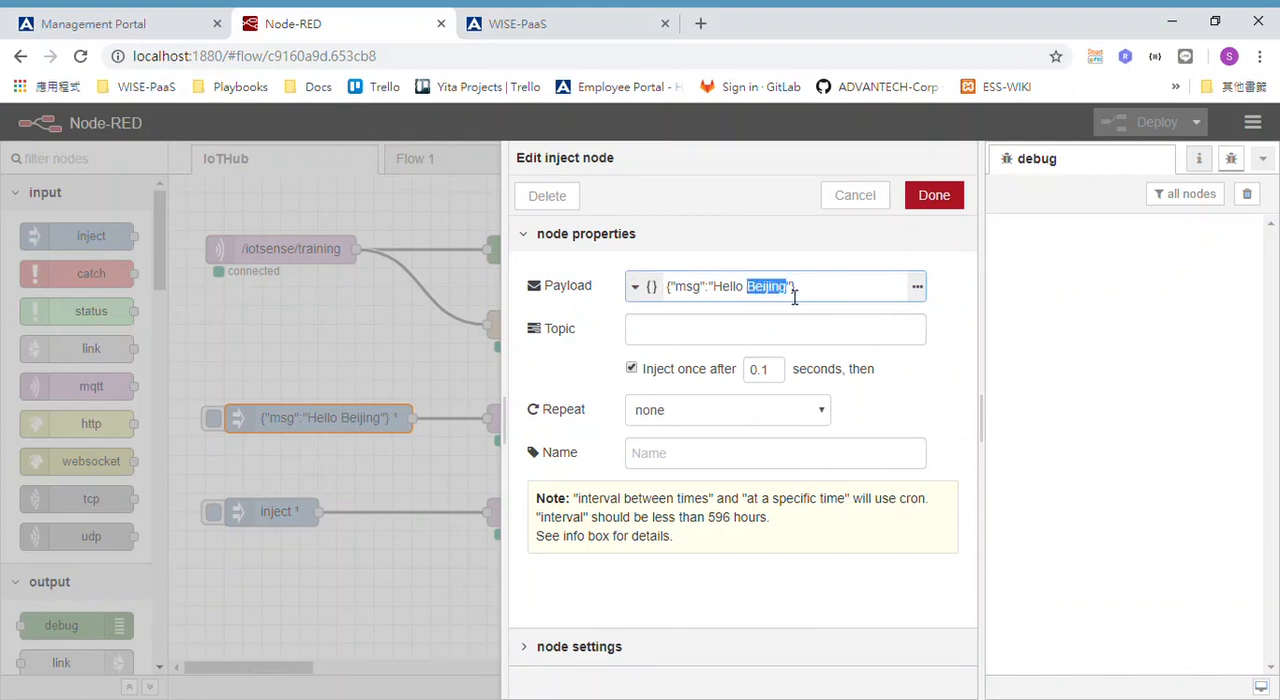
type("web learners!")
left_click(950, 195)
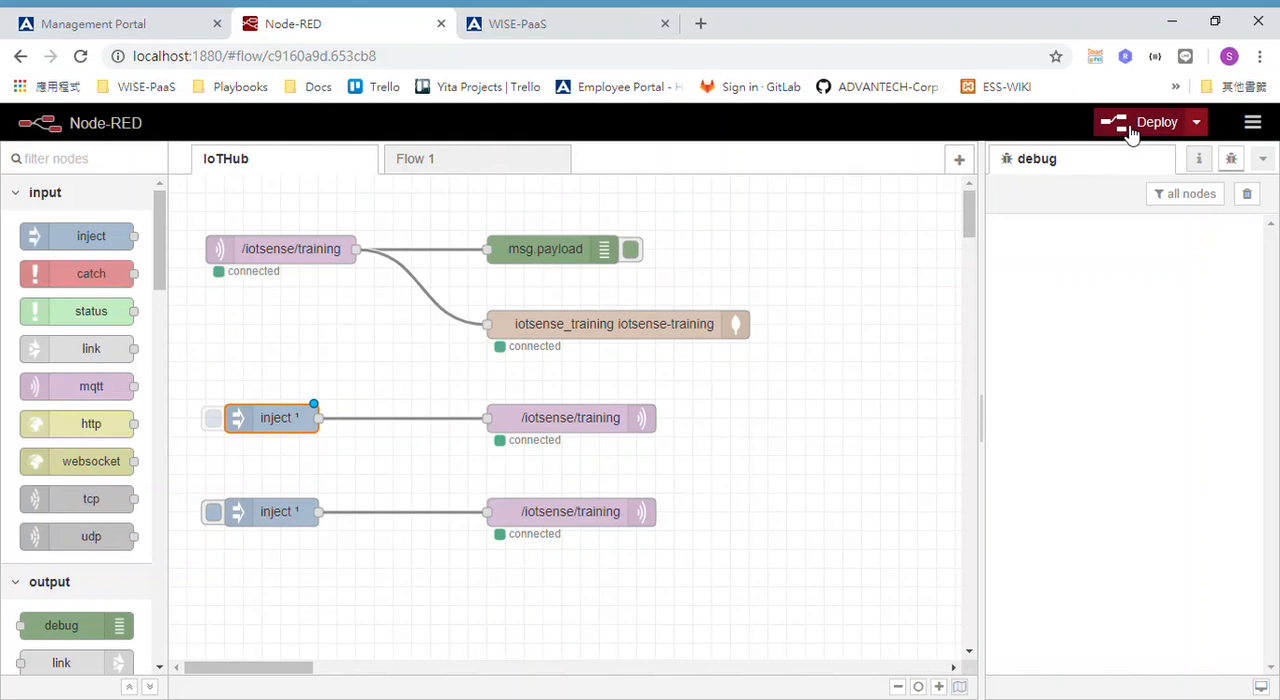
left_click(1130, 128)
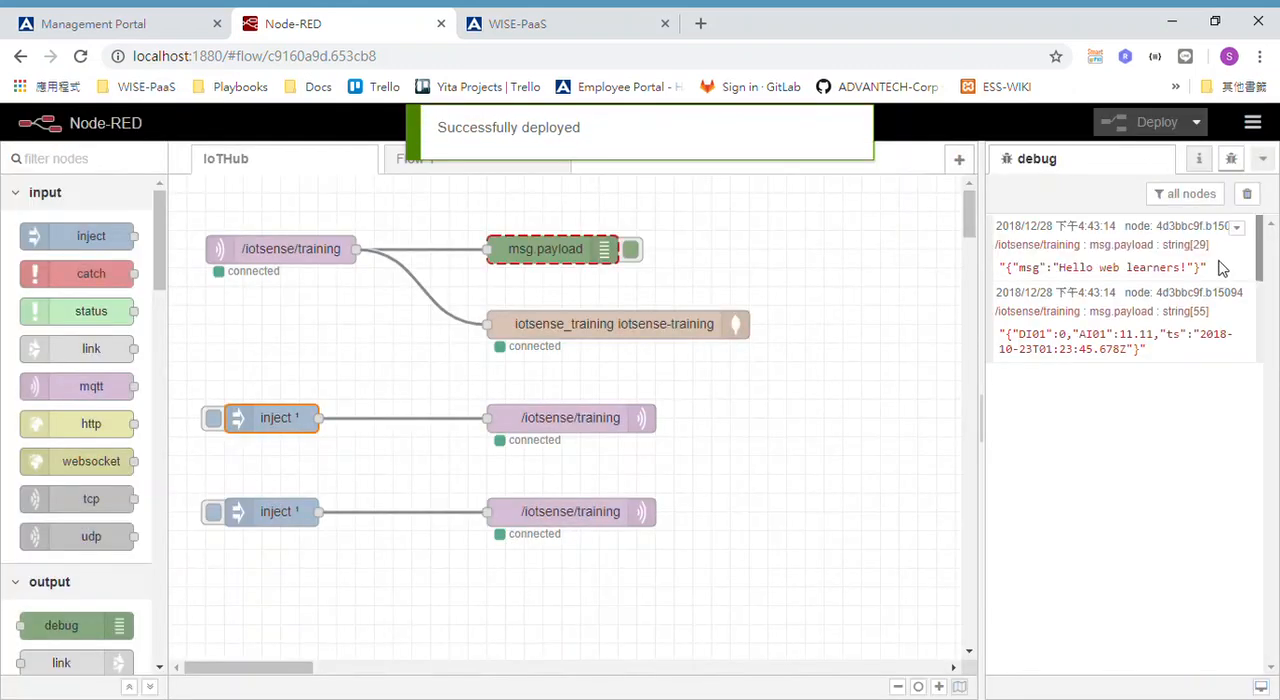
Clear the debug messages and manually inject the "Hello web learners!" payload four times to test the MQTT flow.
left_click(1247, 193)
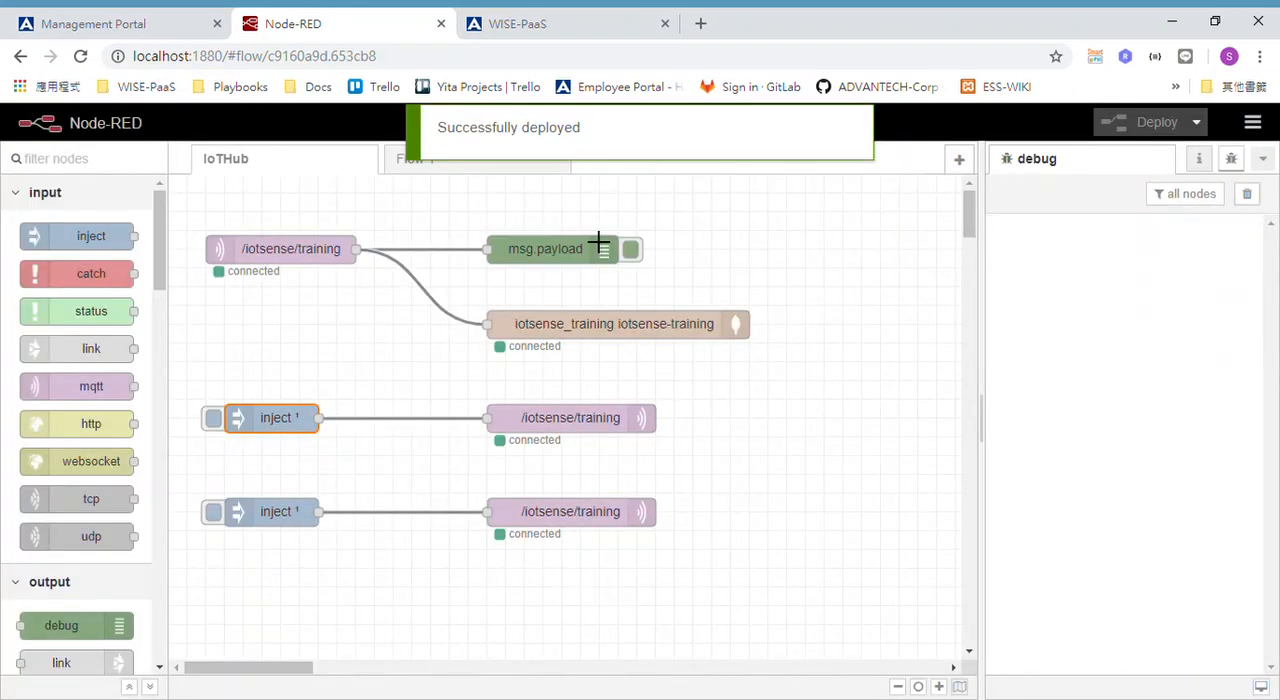
left_click(213, 418)
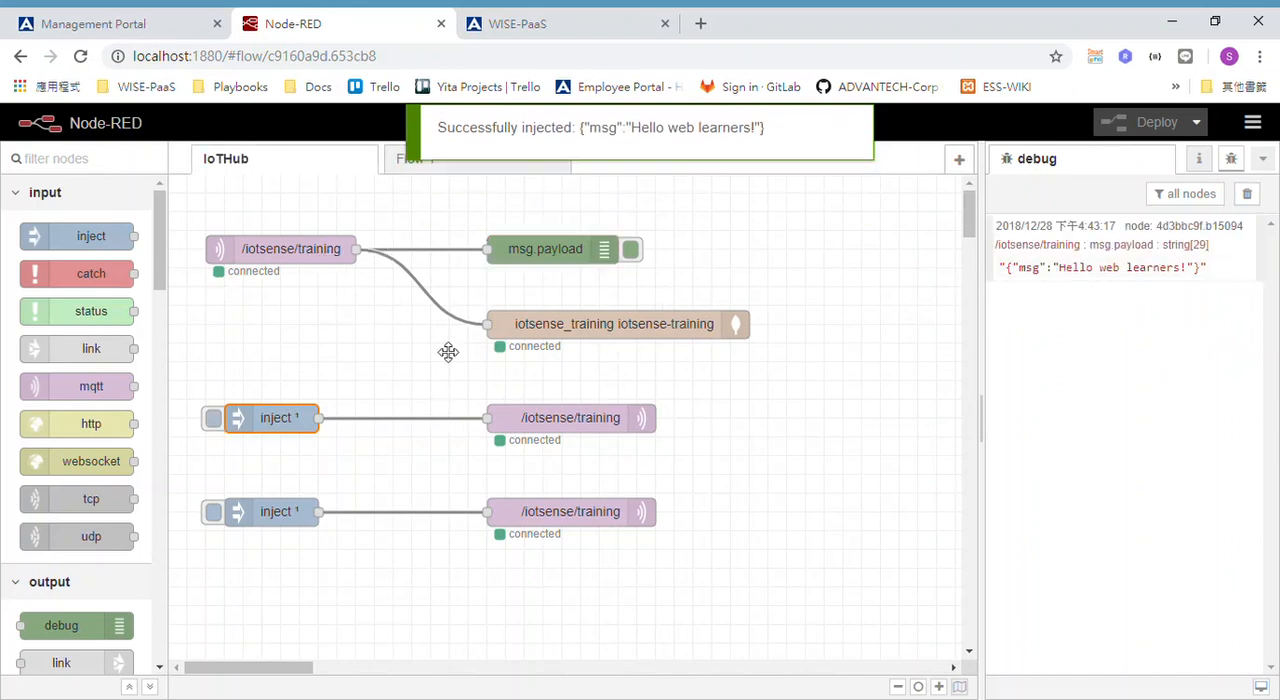
left_click(214, 420)
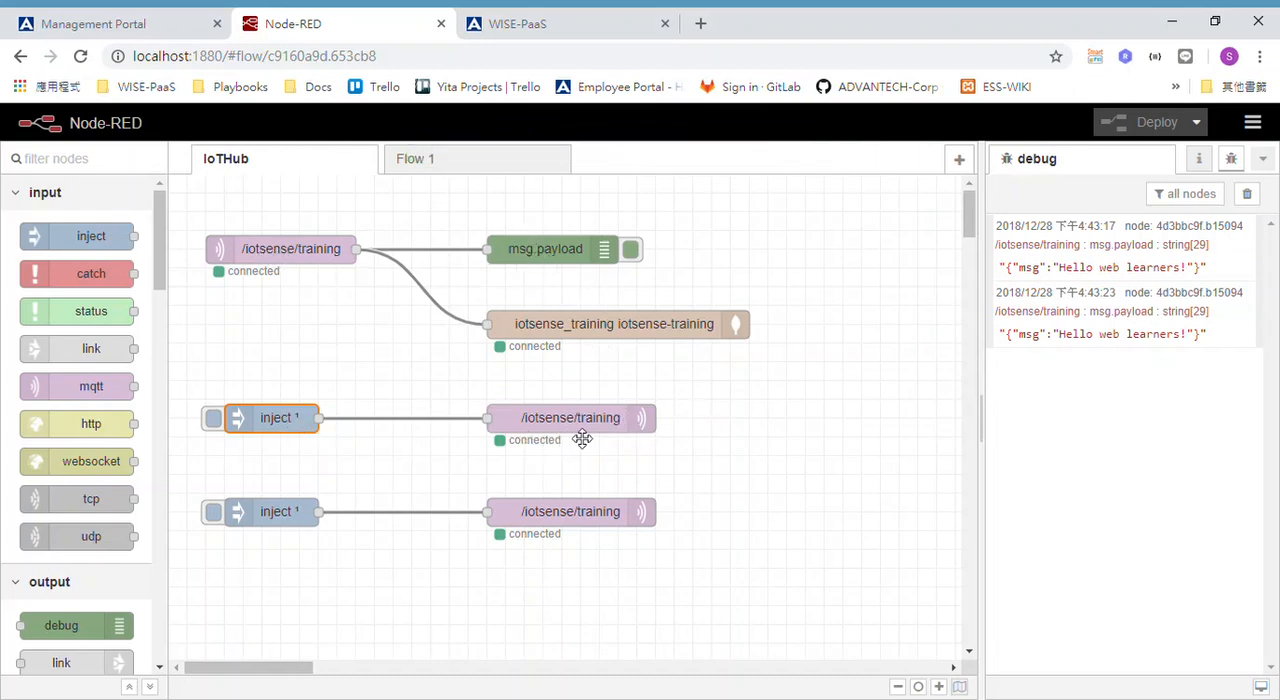
left_click(222, 419)
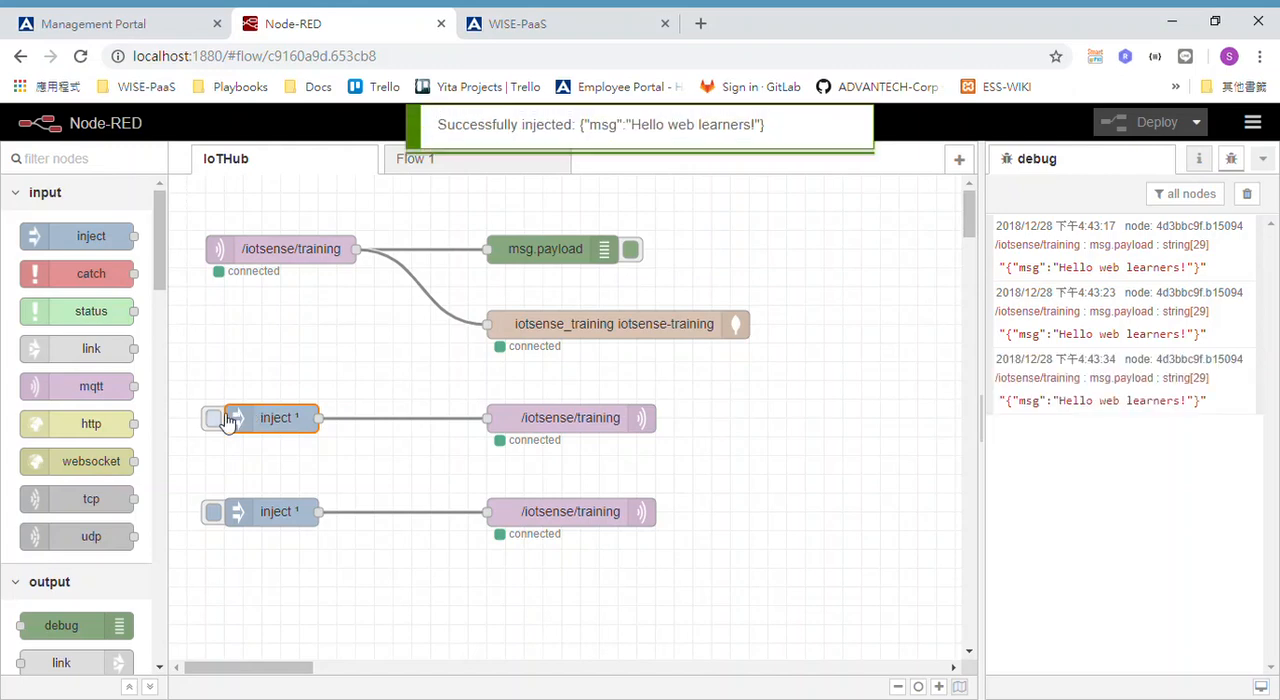
left_click(228, 420)
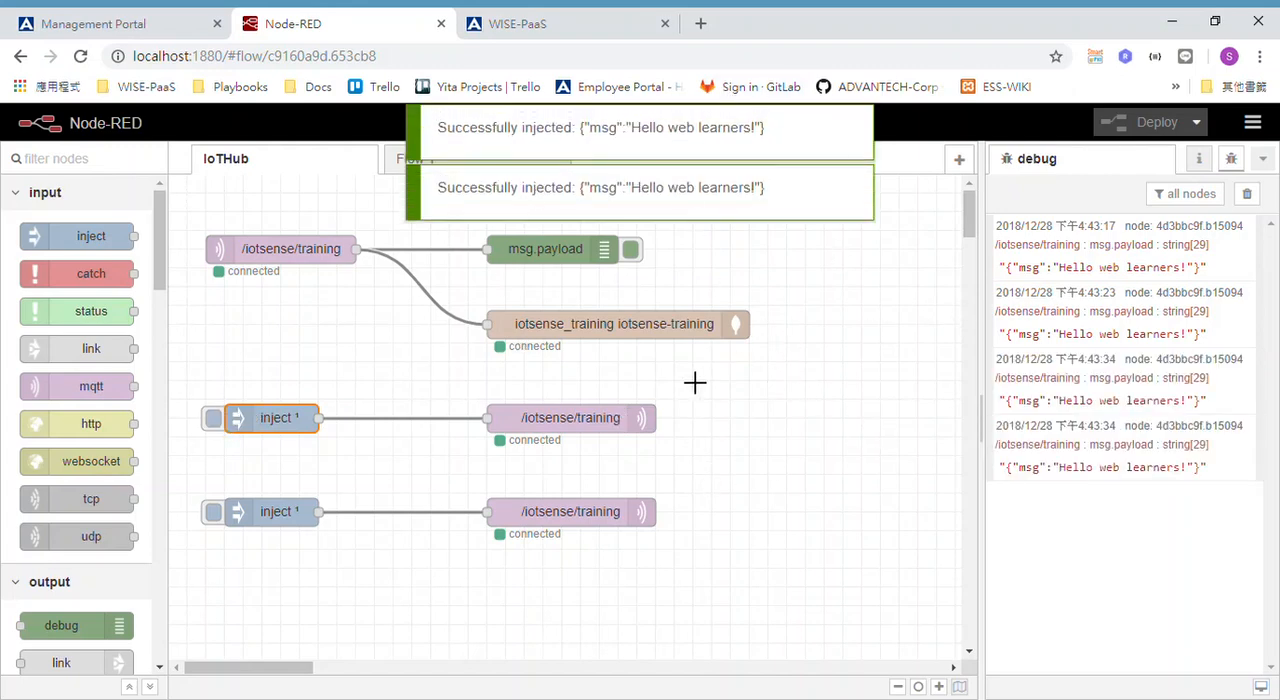
Switch to the WISE-PaaS Developer Network documentation, look through its sections, and open the WISE-PaaS IoT Hub article under Internet of Things.
left_click(135, 30)
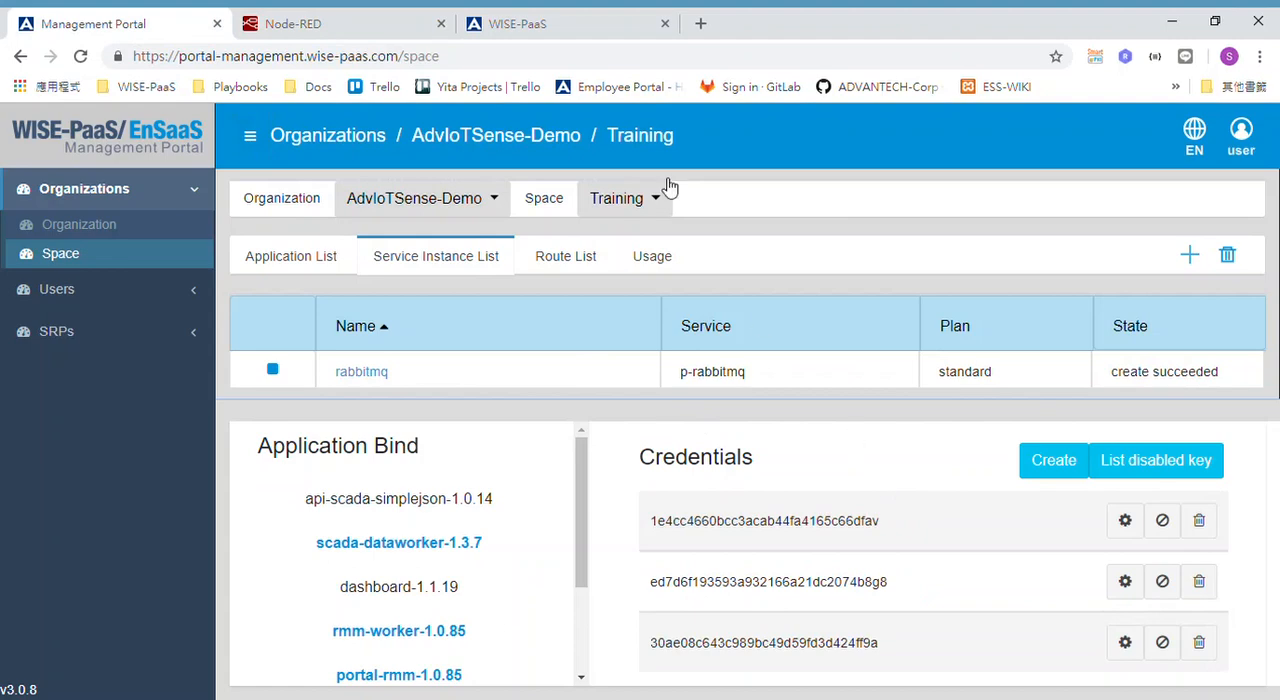
left_click(548, 30)
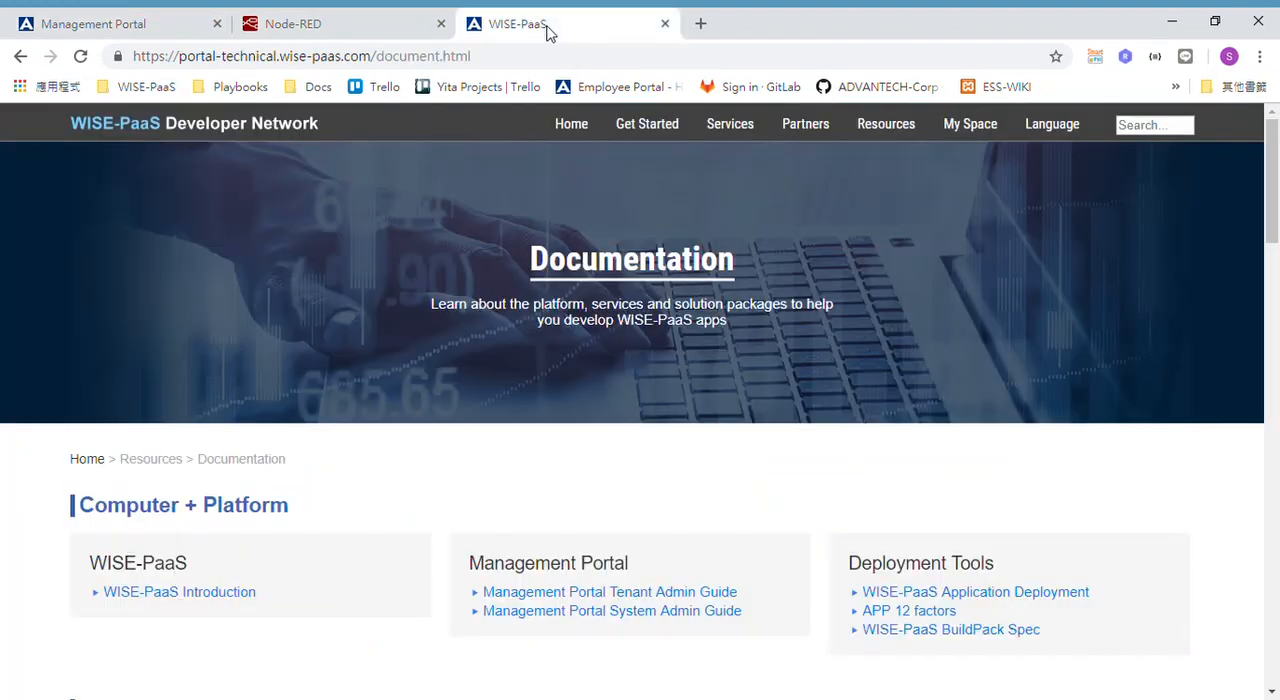
scroll(807, 502, "down", 6)
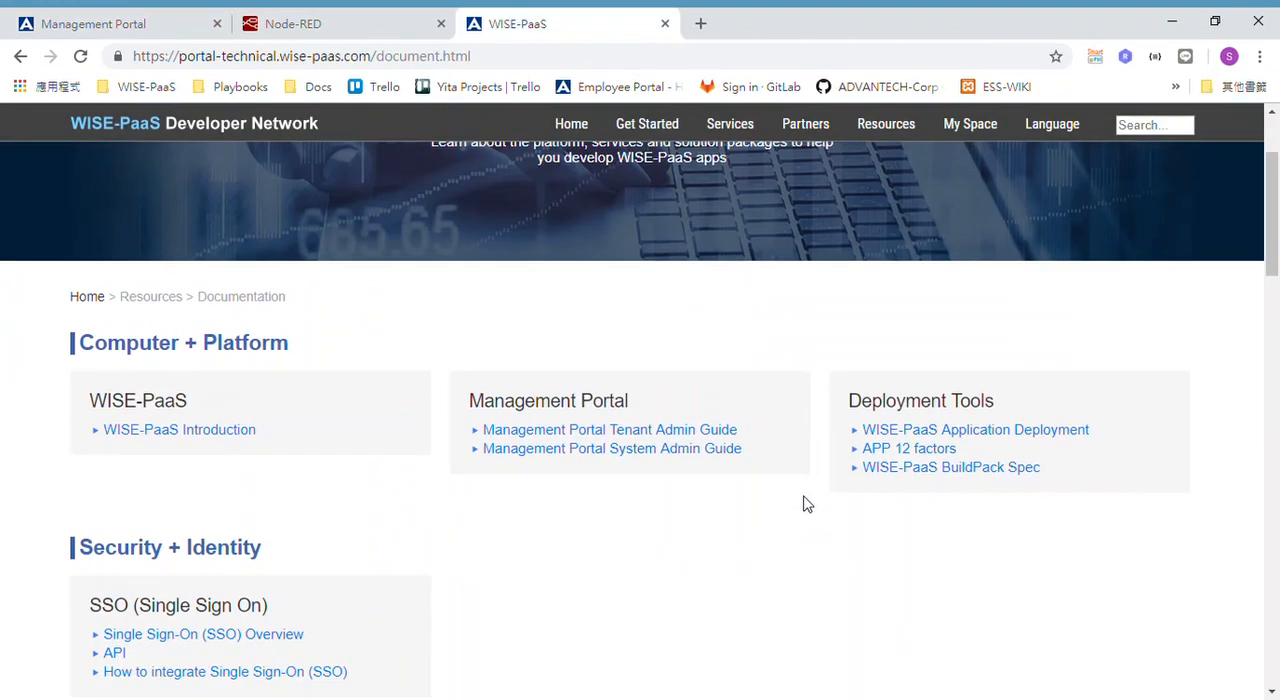
scroll(807, 503, "down", 2)
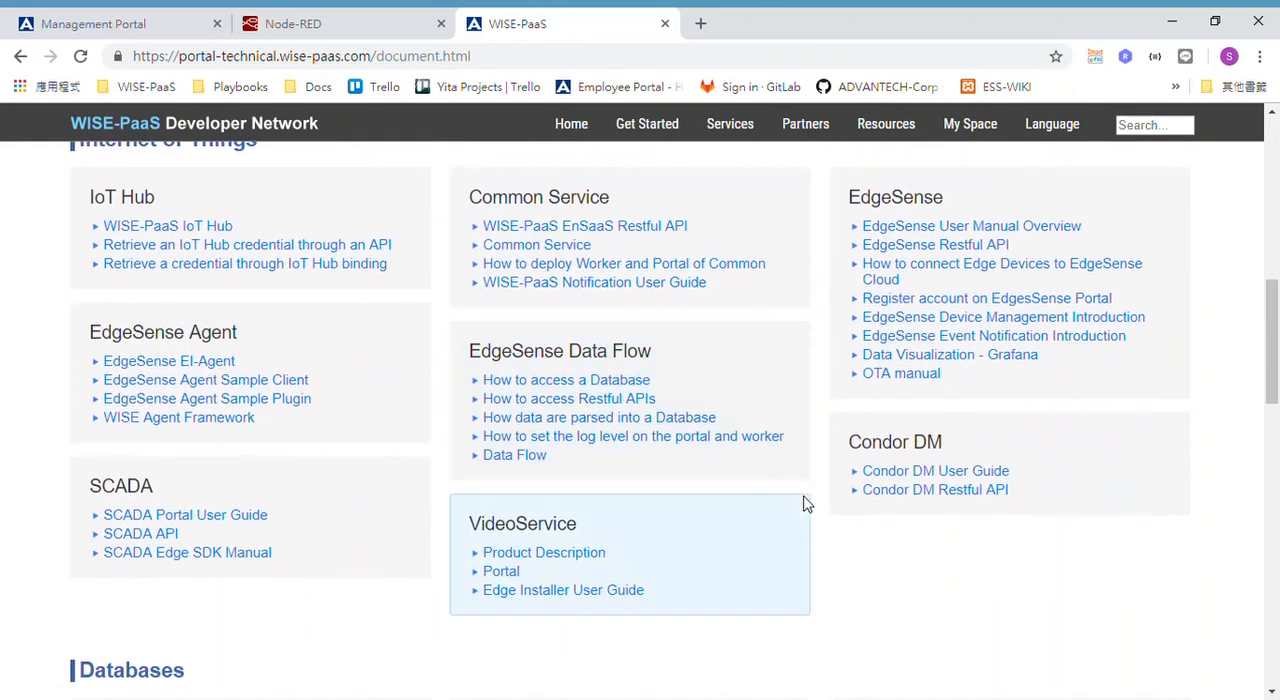
scroll(807, 503, "down", 3)
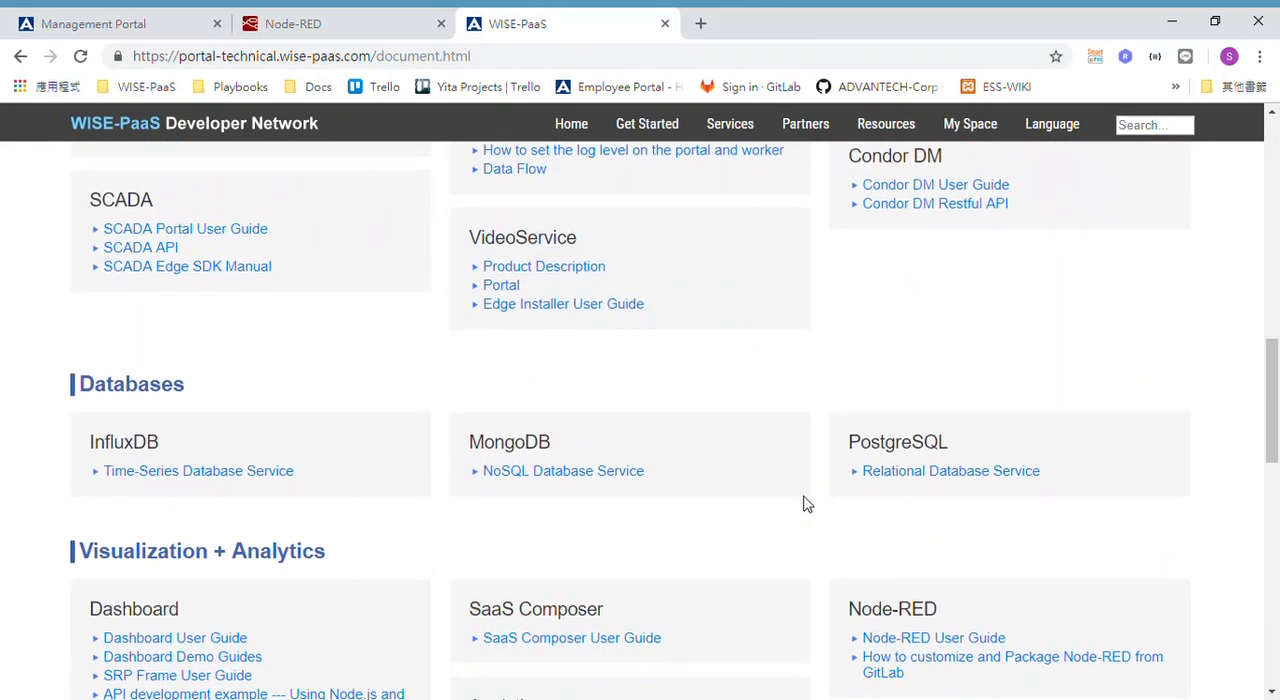
scroll(807, 503, "down", 2)
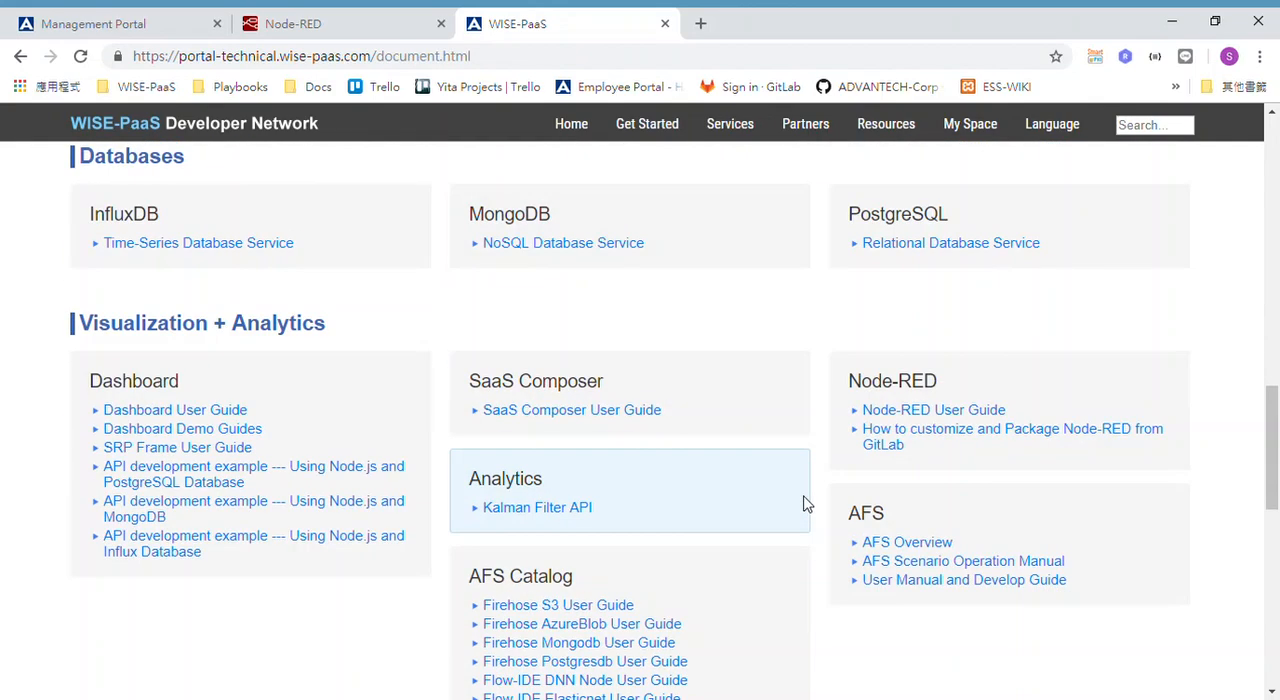
scroll(822, 516, "down", 2)
scroll(822, 516, "down", 3)
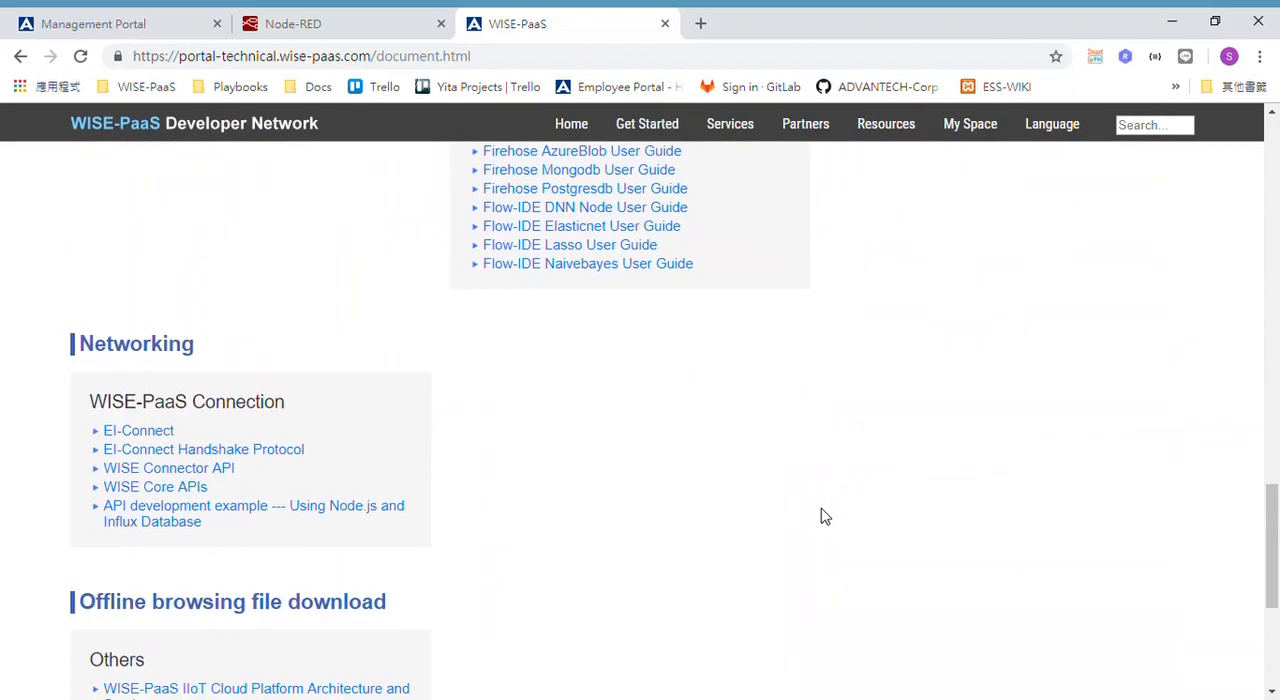
scroll(822, 516, "down", 3)
scroll(822, 516, "up", 6)
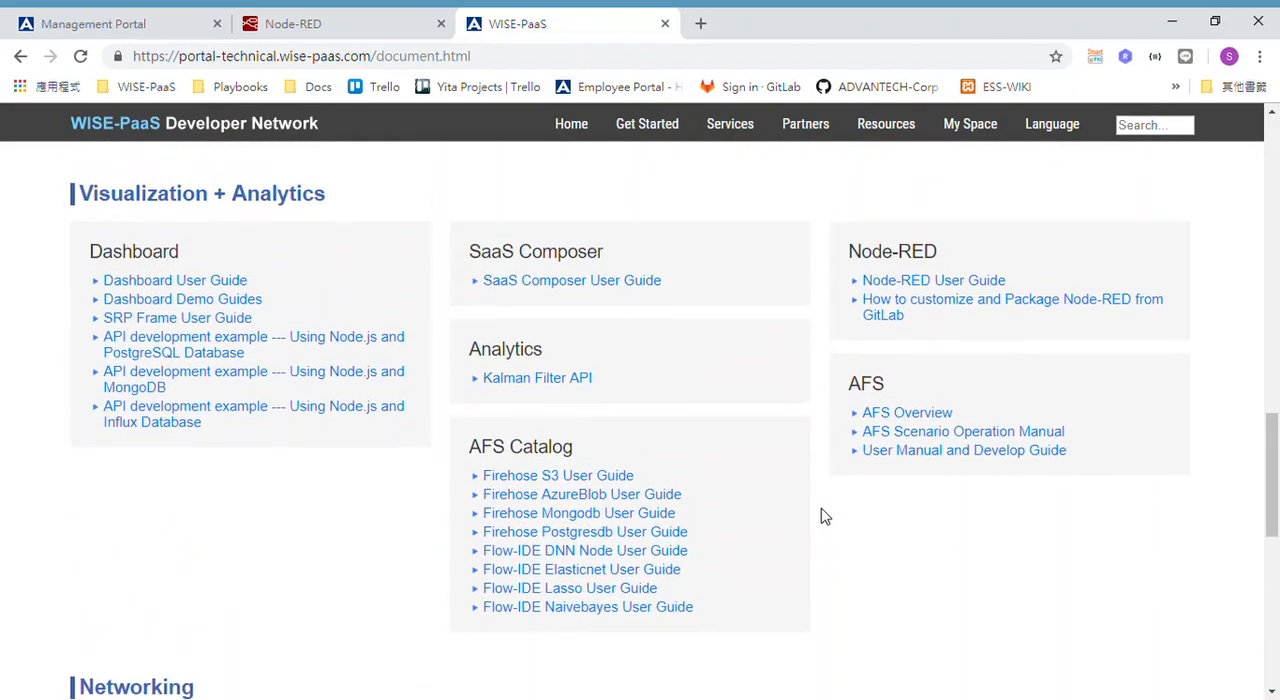
scroll(822, 516, "up", 3)
scroll(822, 516, "up", 3)
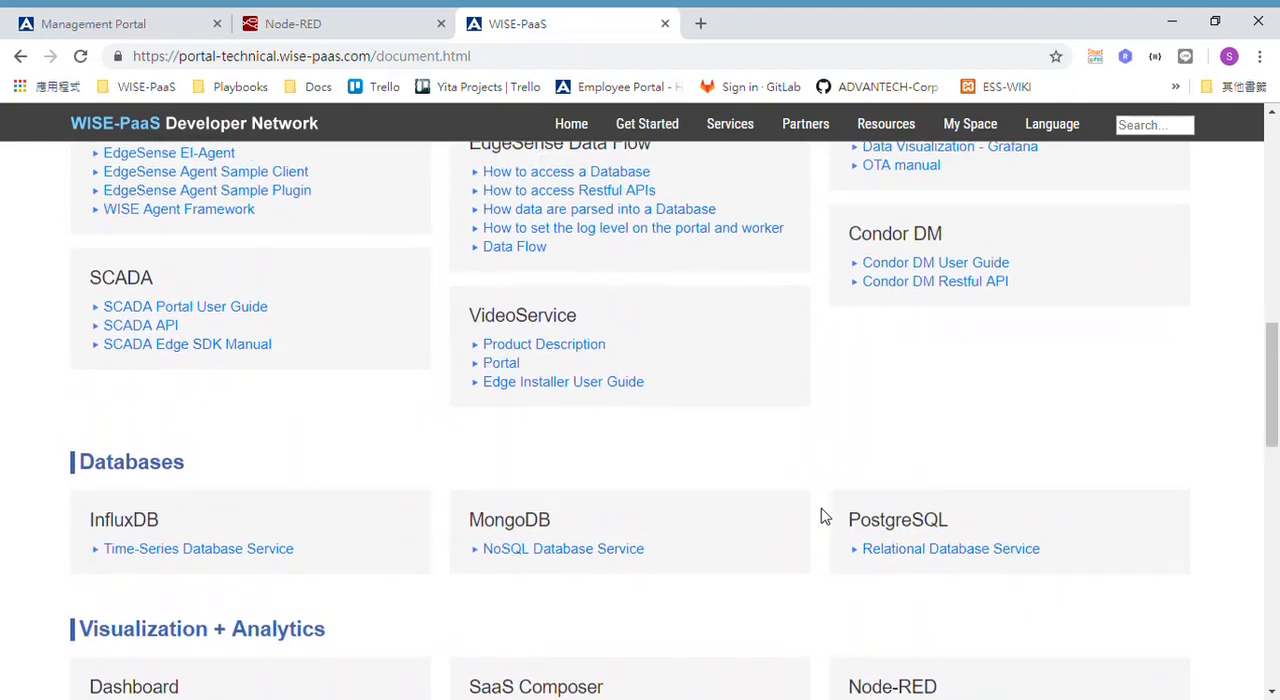
scroll(822, 516, "up", 3)
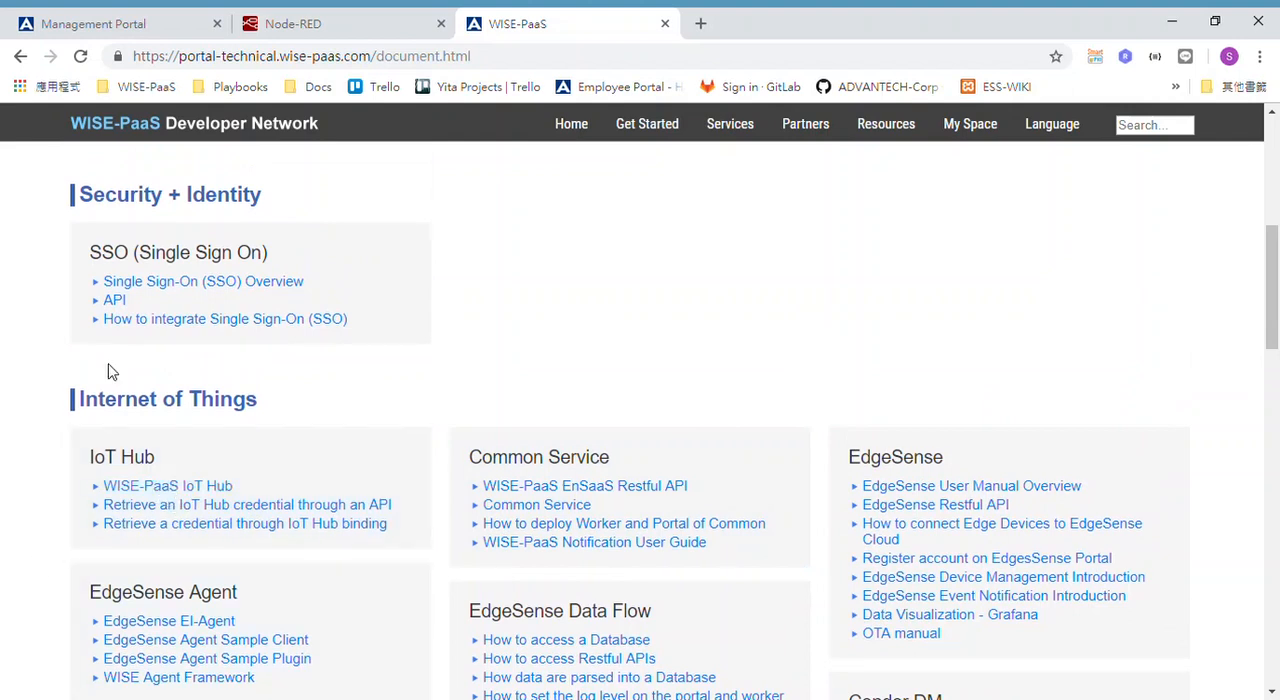
left_click(198, 495)
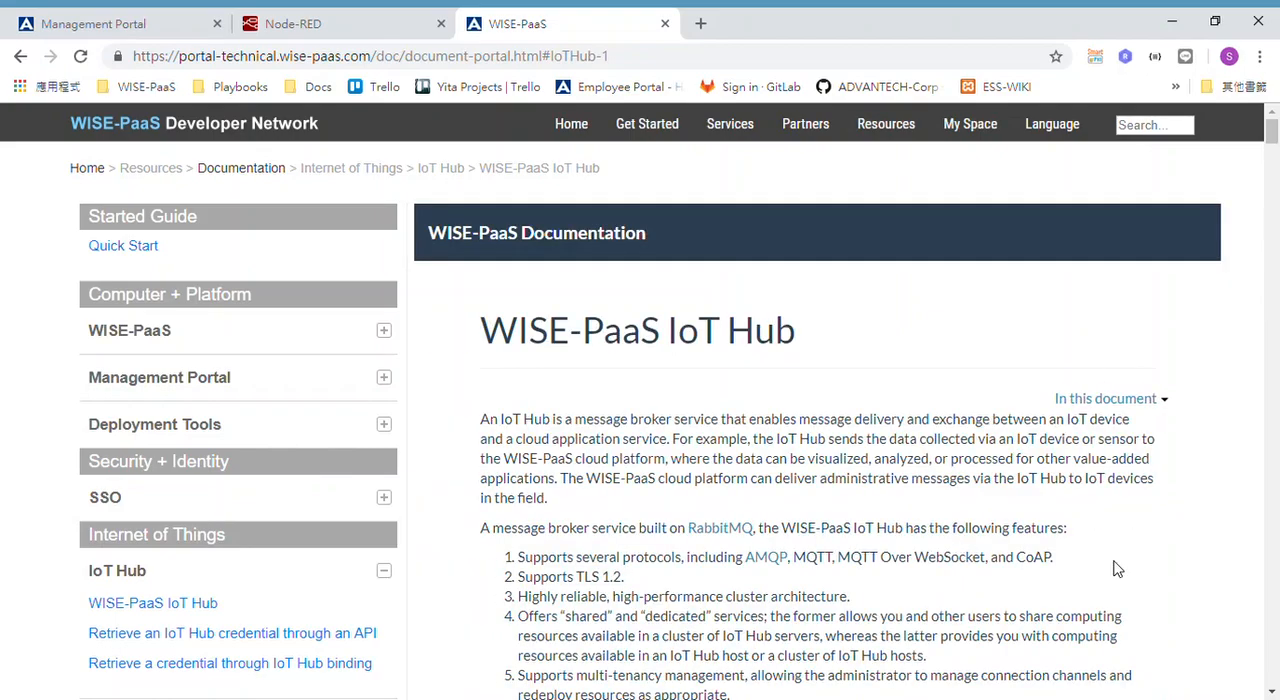
Read the IoT Hub article's framework overview, creation step, and instructions for retrieving a credential through the API or by binding.
scroll(1116, 568, "down", 3)
scroll(1116, 568, "down", 5)
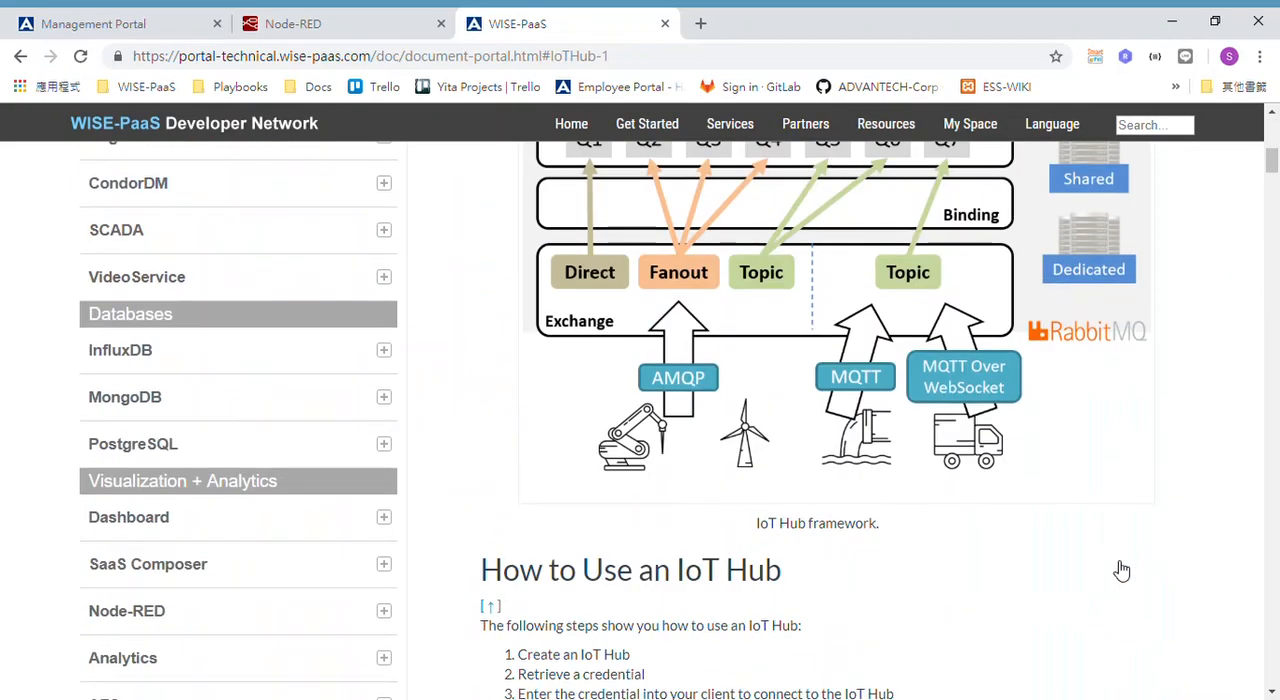
scroll(980, 520, "down", 5)
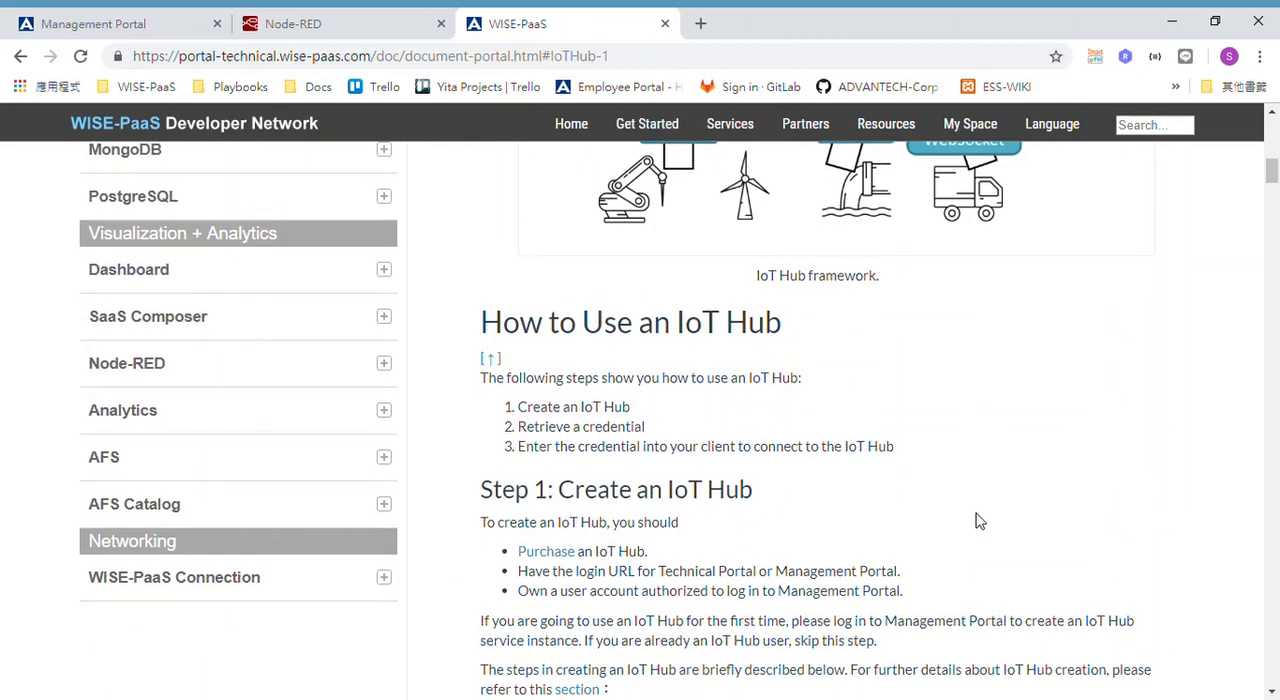
scroll(980, 520, "down", 10)
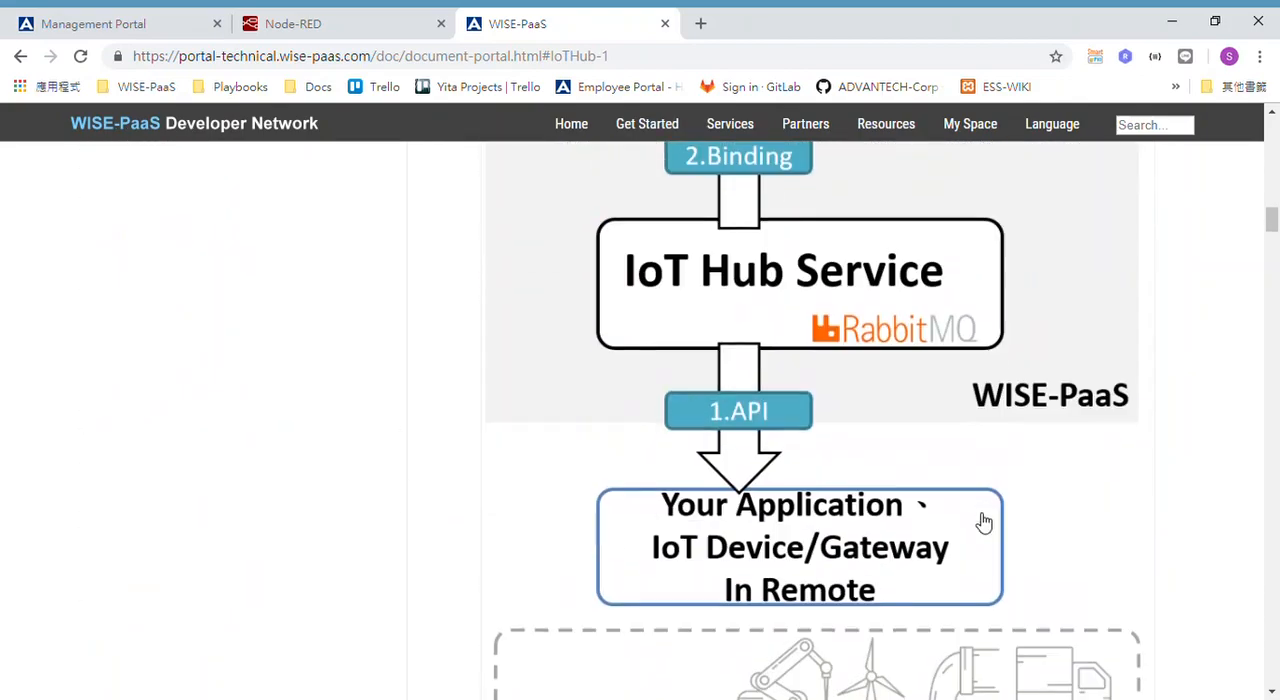
scroll(983, 520, "down", 10)
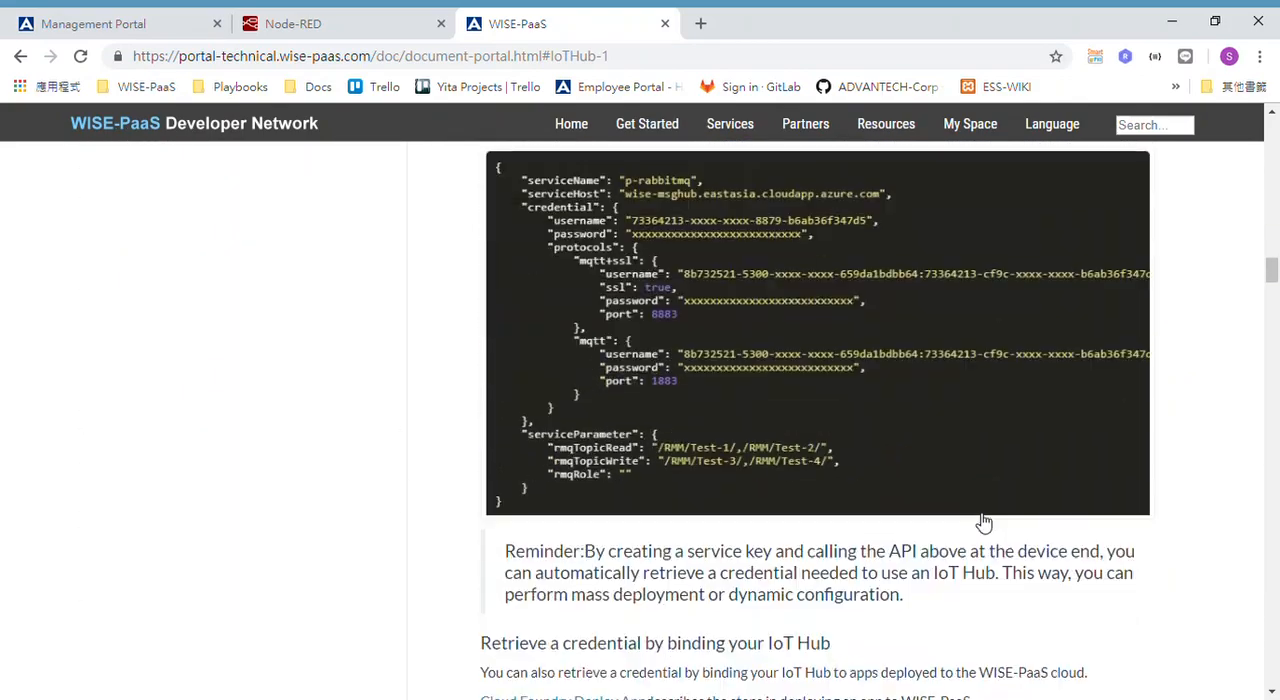
scroll(983, 521, "up", 2)
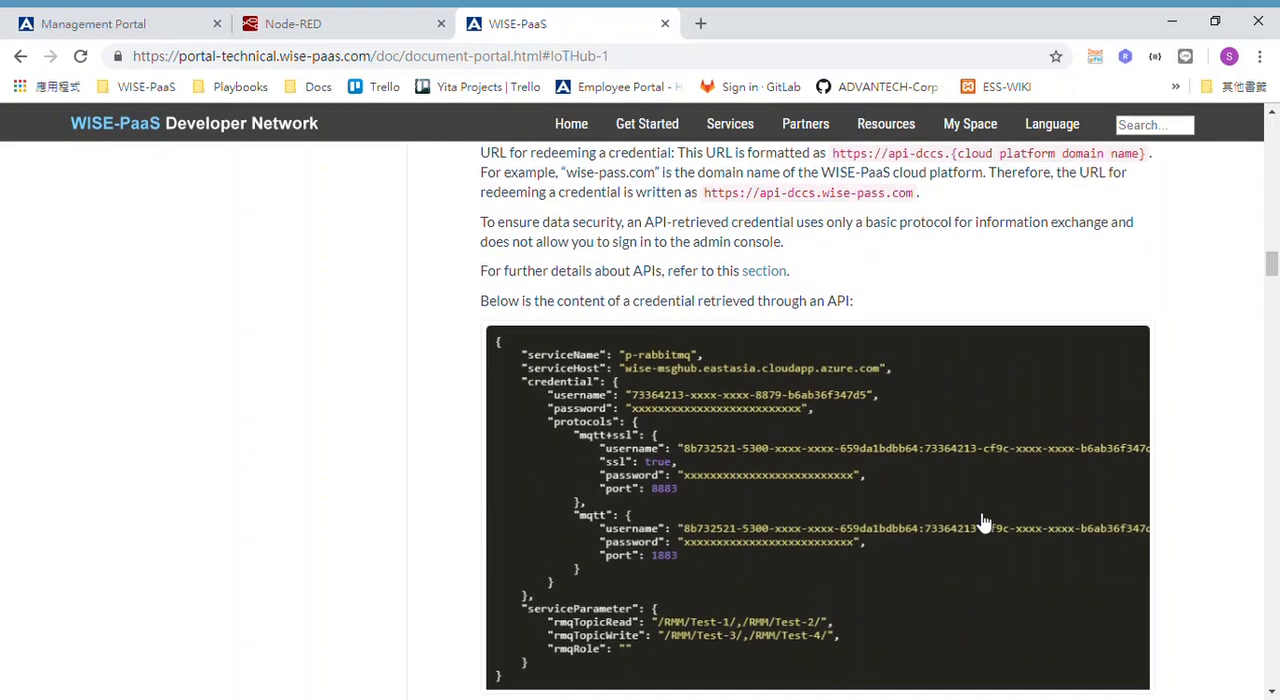
scroll(983, 521, "down", 2)
scroll(1043, 563, "down", 8)
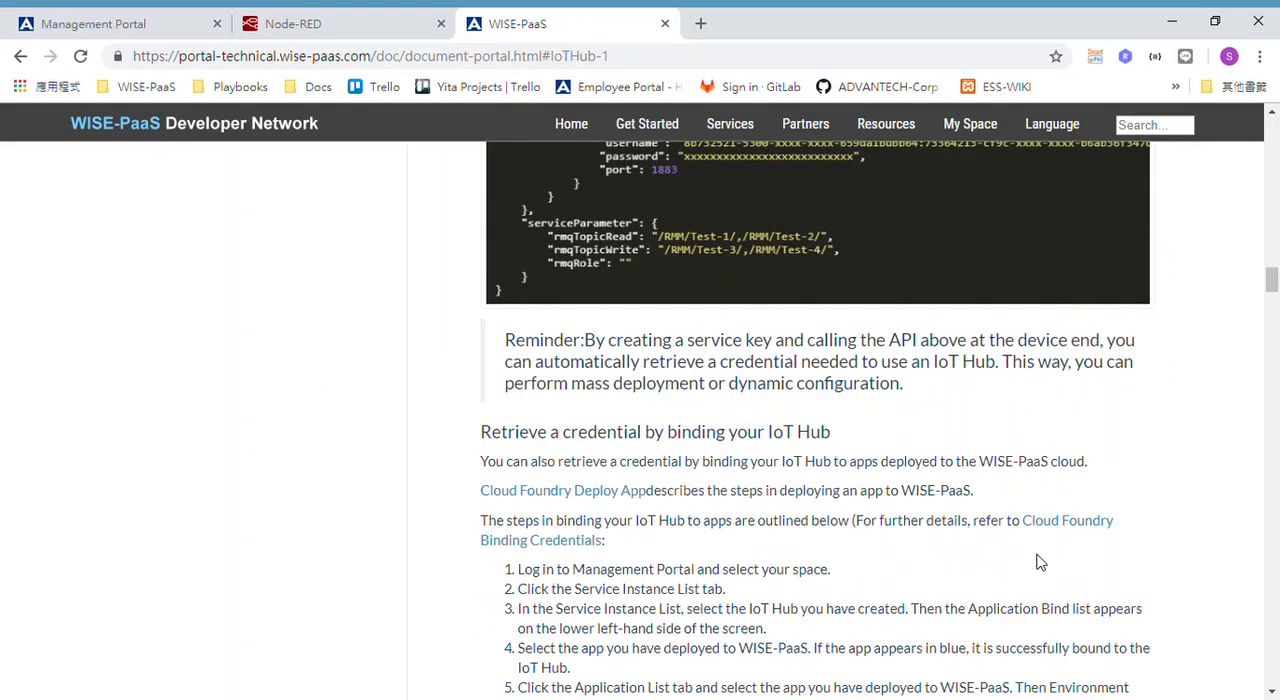
scroll(1040, 563, "down", 3)
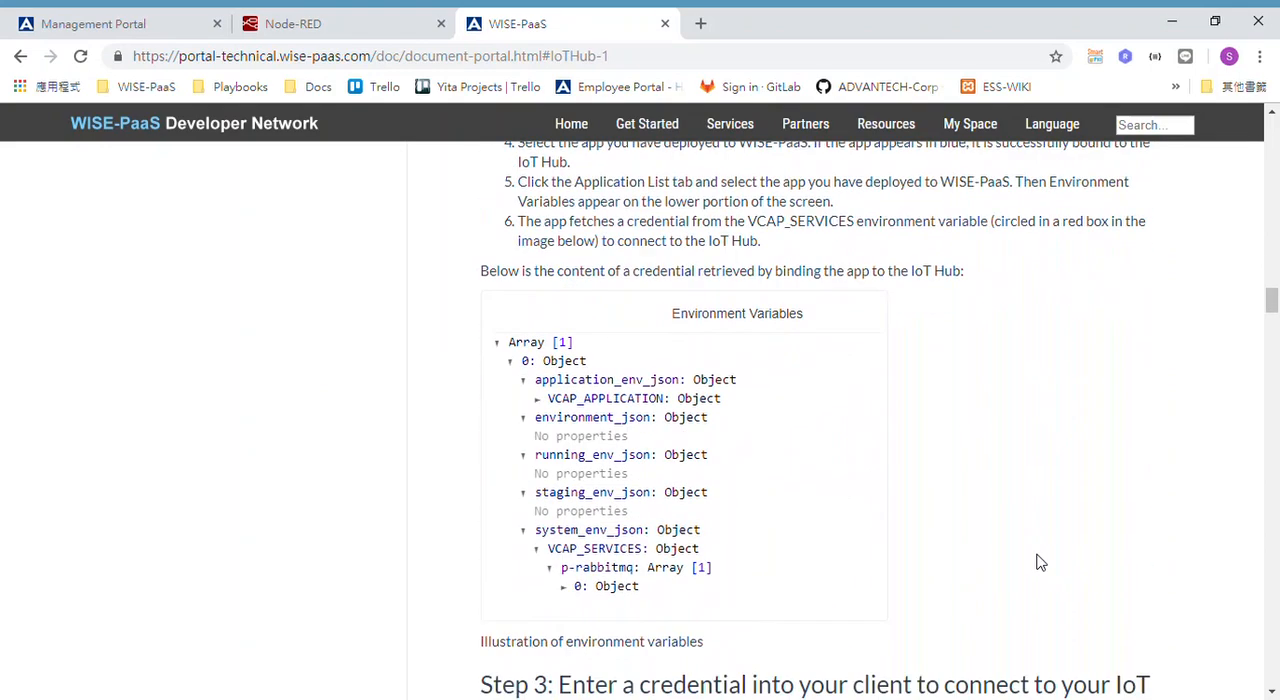
scroll(1007, 427, "up", 2)
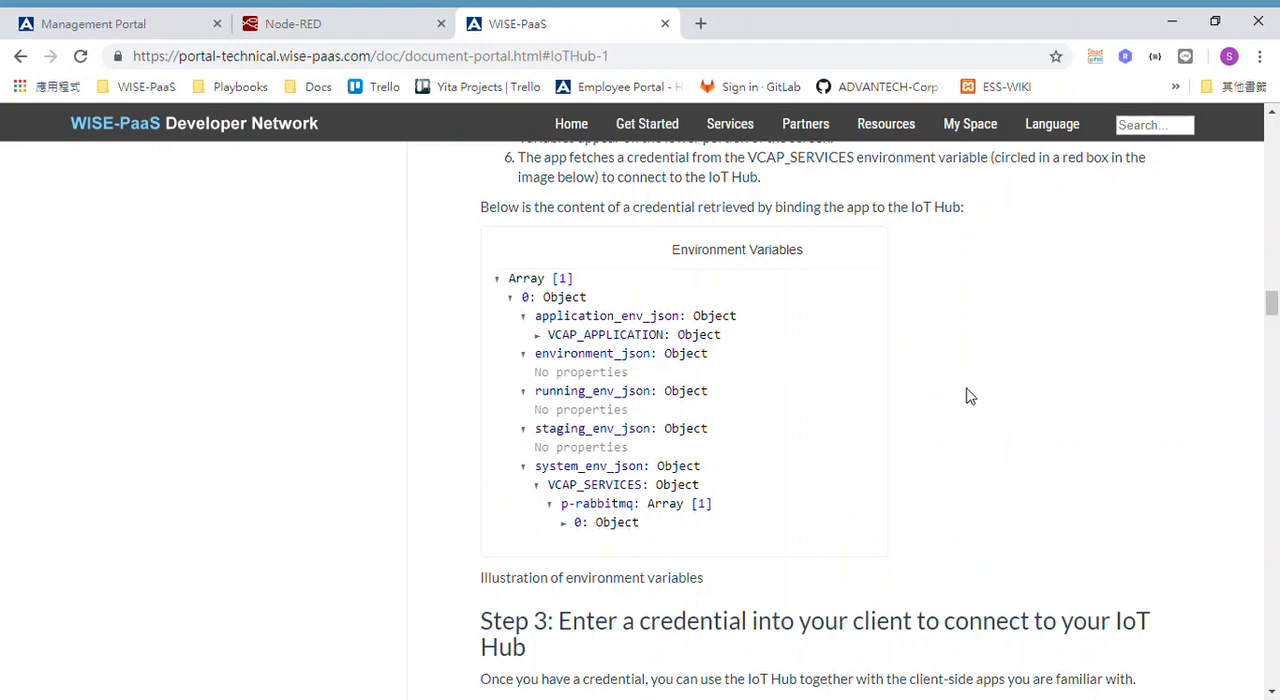
Examine the mqtt section of the article's binding credential example and the instructions on configuring advanced management settings.
scroll(972, 396, "down", 4)
scroll(974, 396, "down", 6)
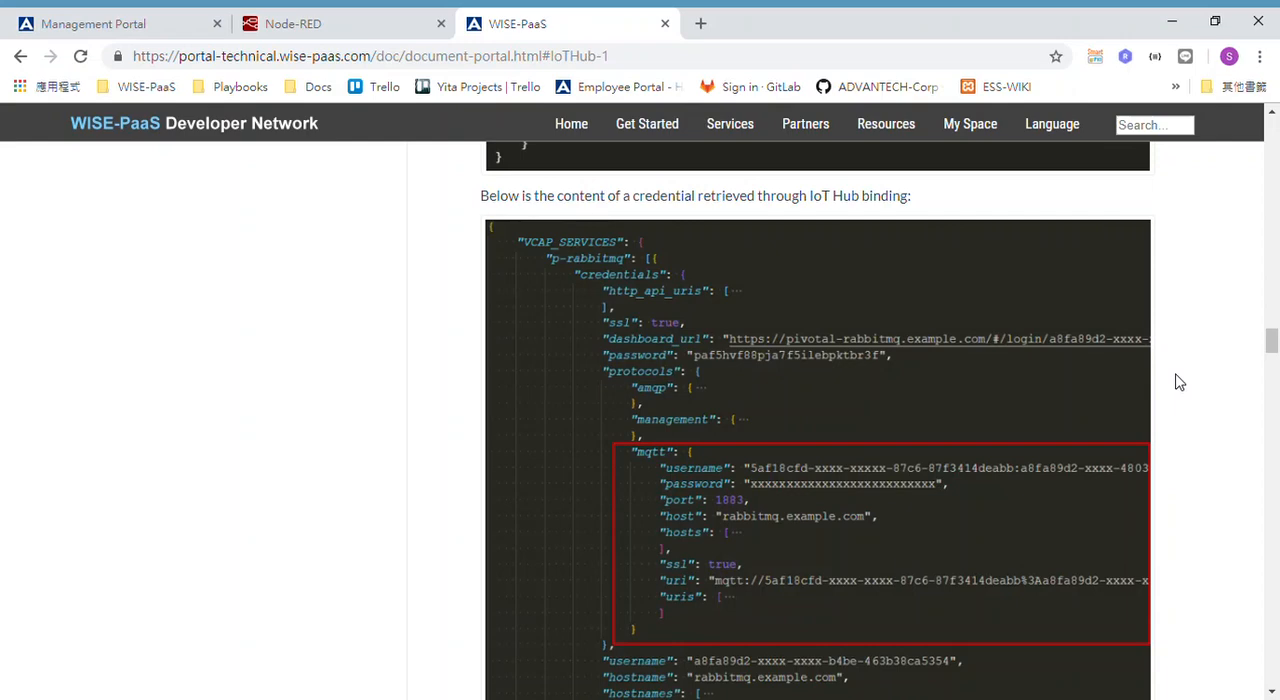
scroll(1178, 382, "down", 2)
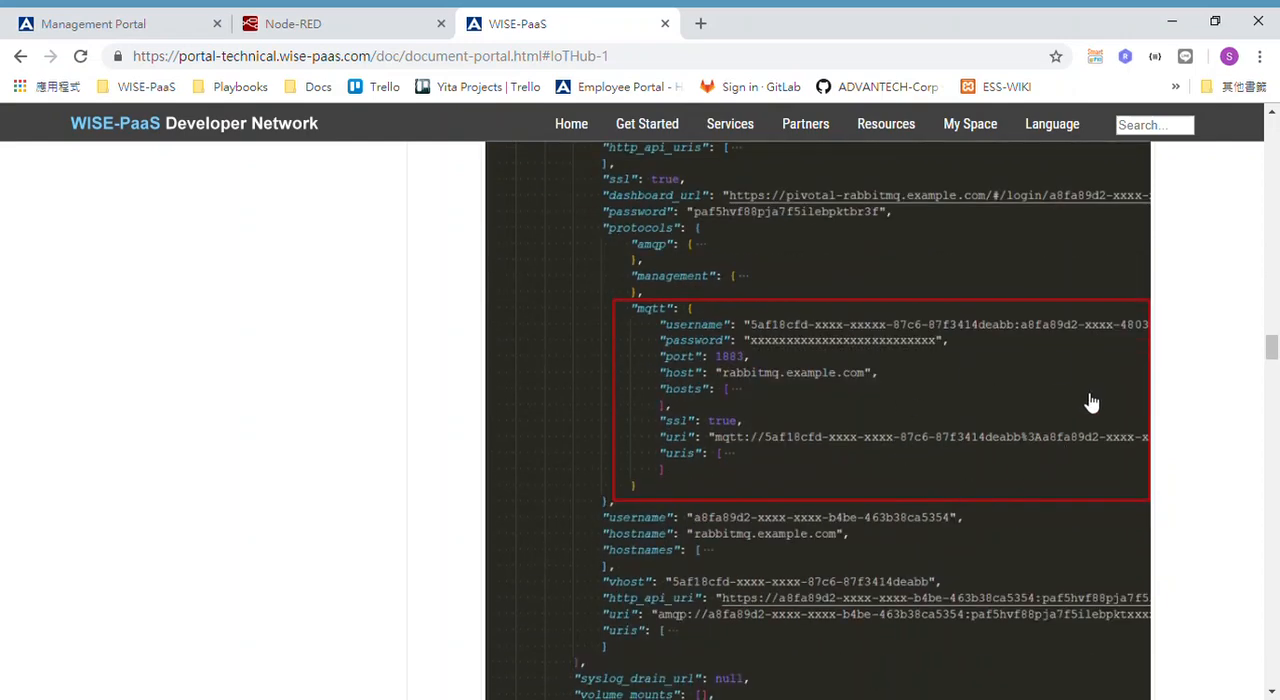
scroll(1090, 400, "up", 2)
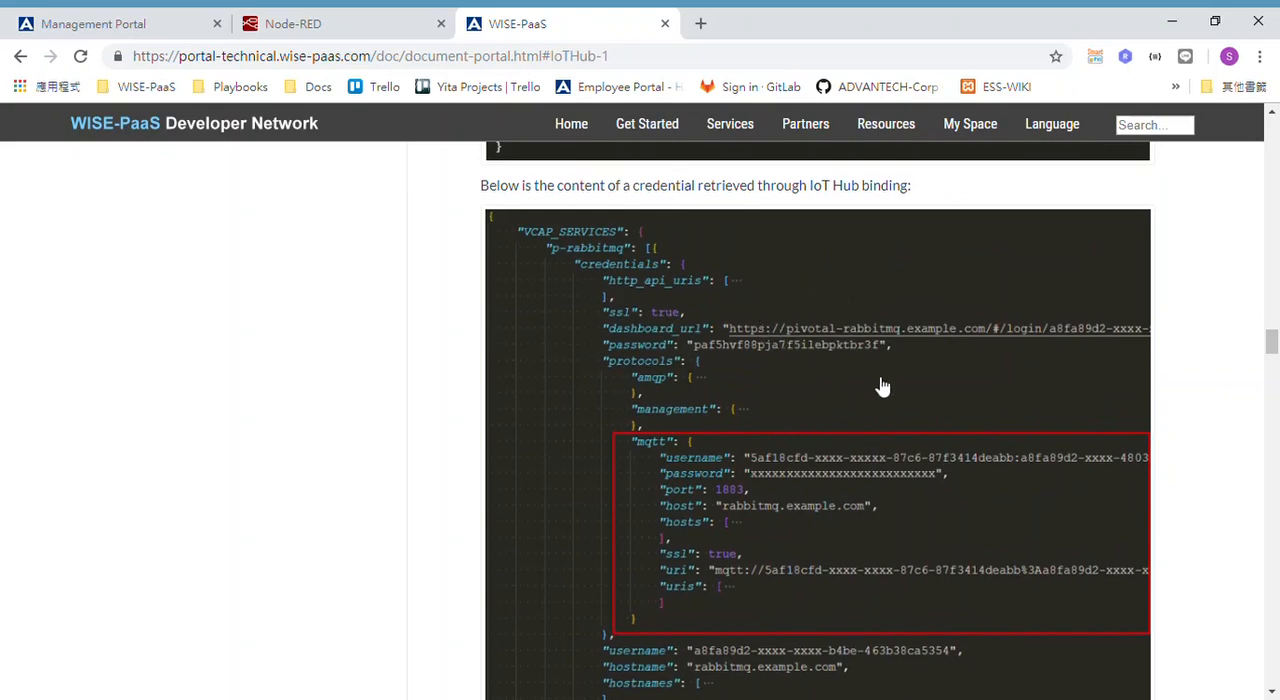
scroll(883, 387, "down", 10)
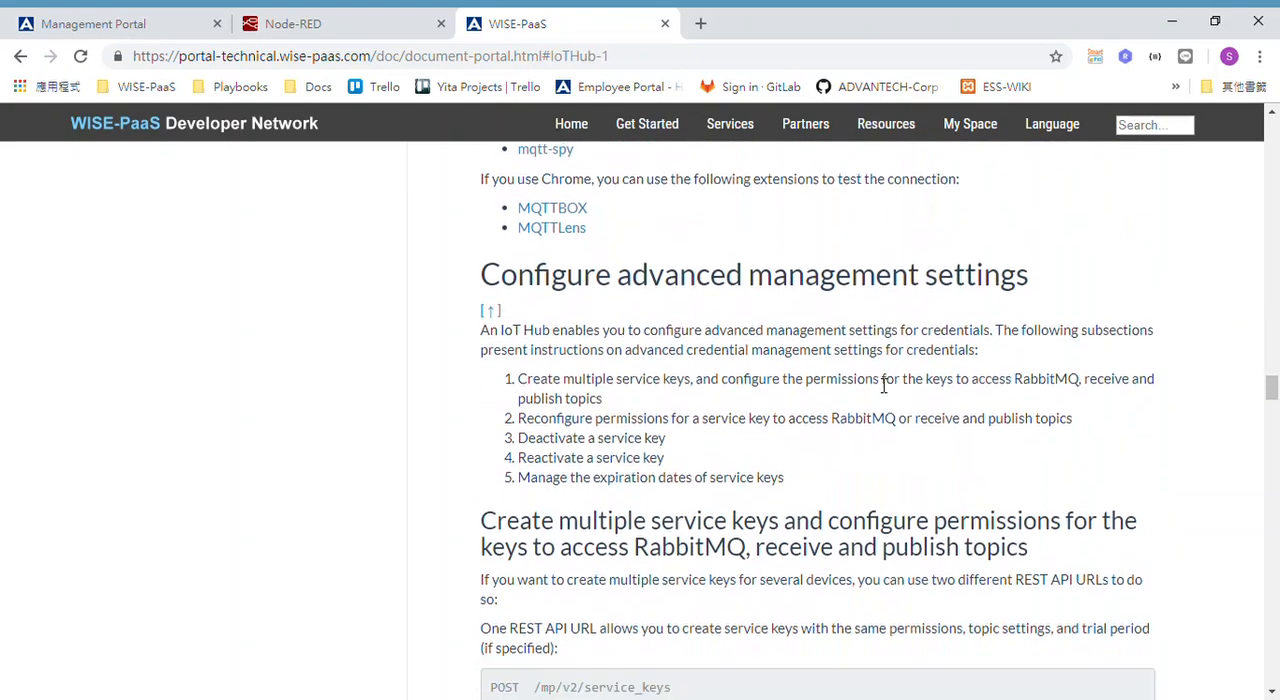
Open the NodeJS example for retrieving connection information that the IoT Hub article links to.
scroll(883, 387, "down", 3)
scroll(883, 387, "up", 5)
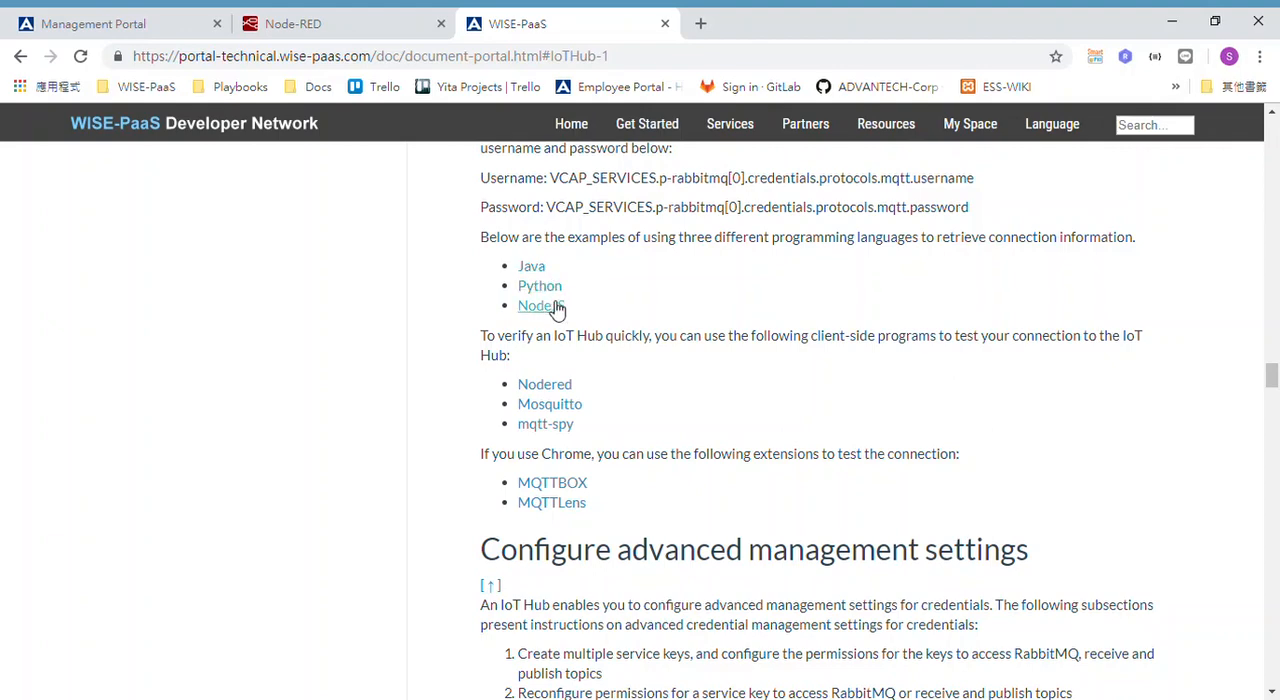
left_click(548, 306)
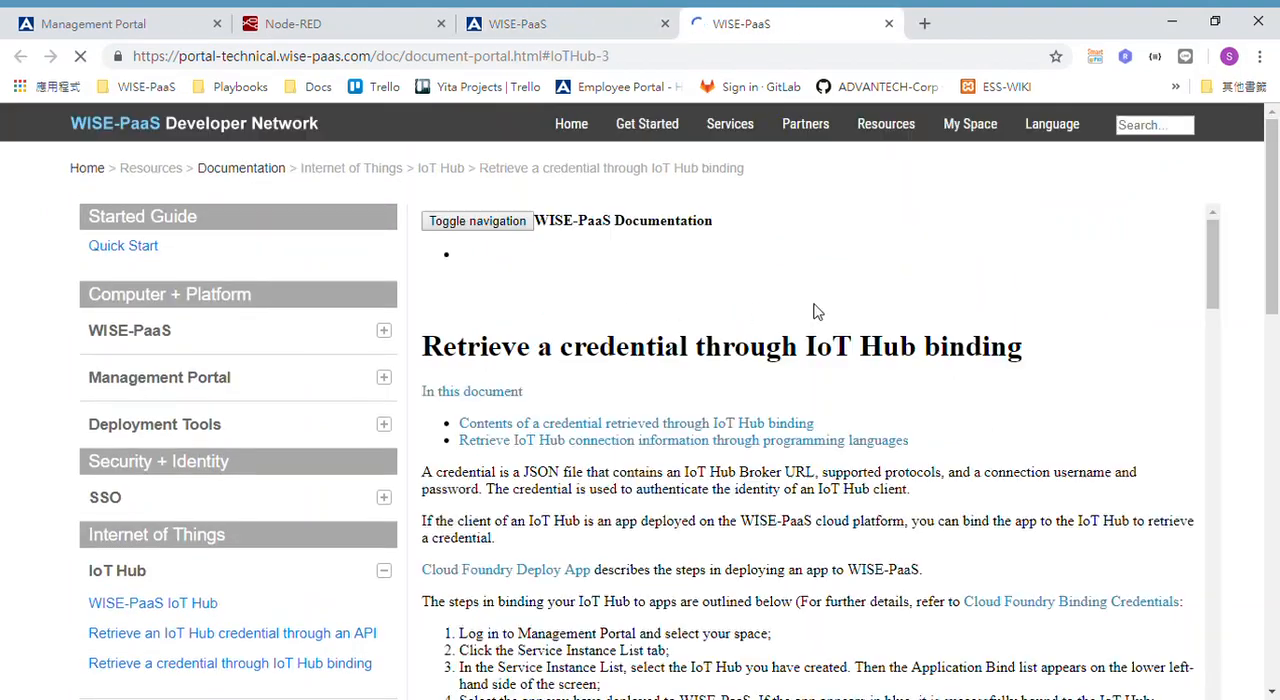
Examine the environment variable contents and the expanded VCAP_SERVICES structure in the article on retrieving a credential through IoT Hub binding.
scroll(873, 476, "down", 4)
scroll(873, 476, "down", 12)
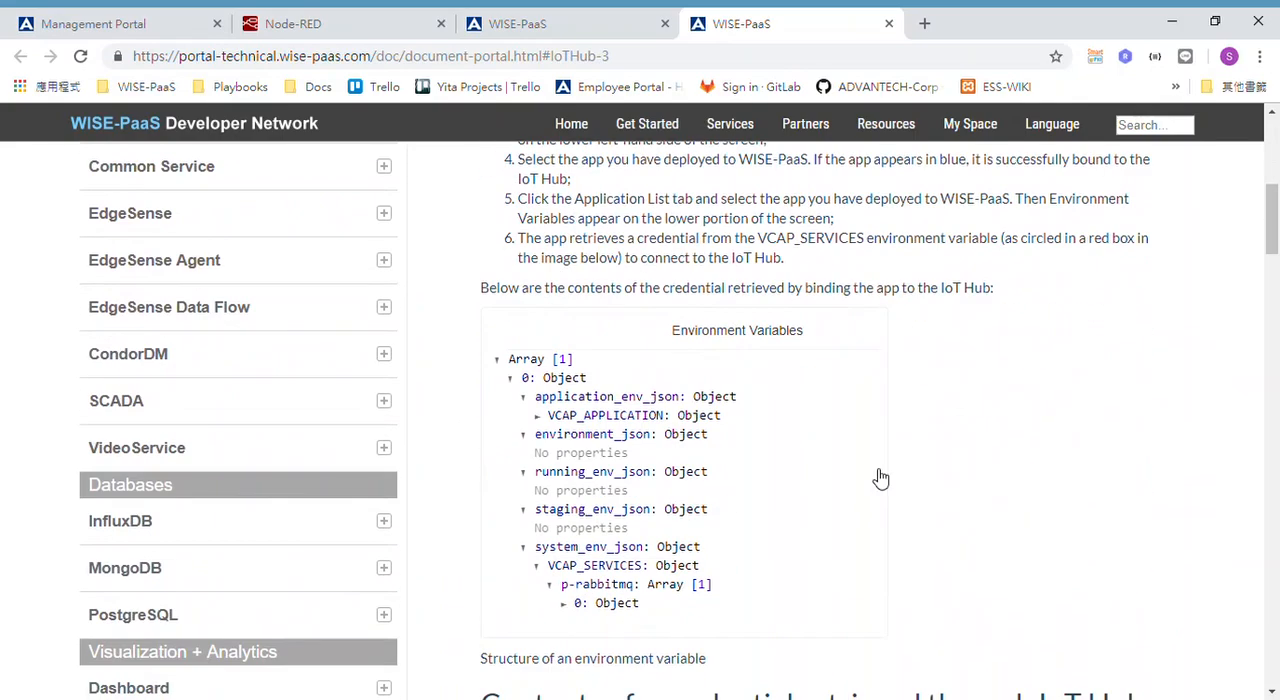
scroll(873, 476, "down", 9)
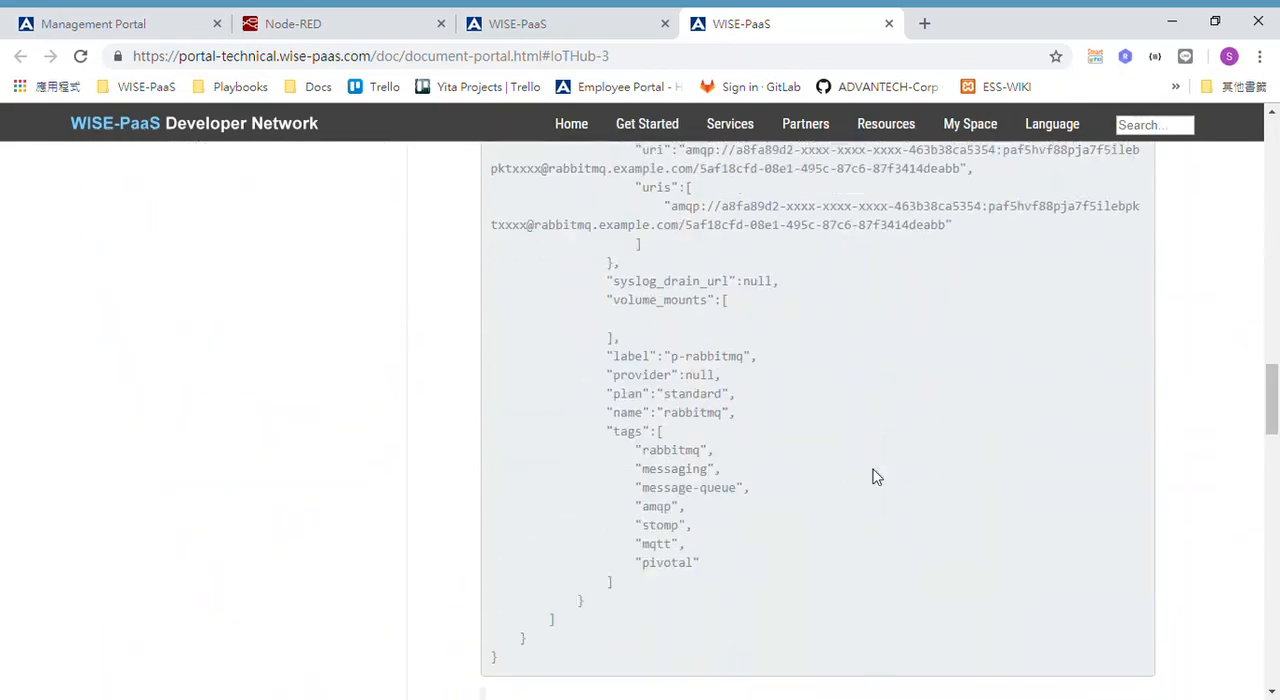
scroll(873, 476, "up", 7)
scroll(873, 476, "up", 3)
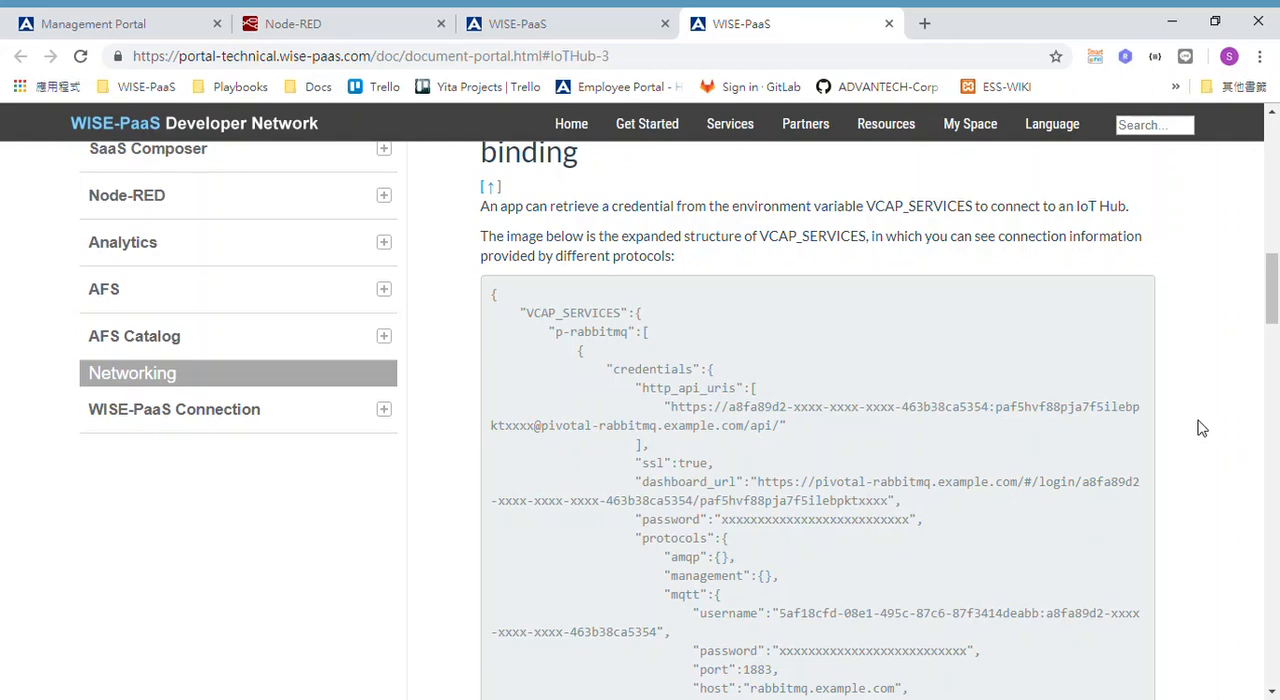
Read the section on retrieving IoT Hub connection information through programming languages, including the Java, Python and NodeJS examples.
scroll(1201, 428, "down", 14)
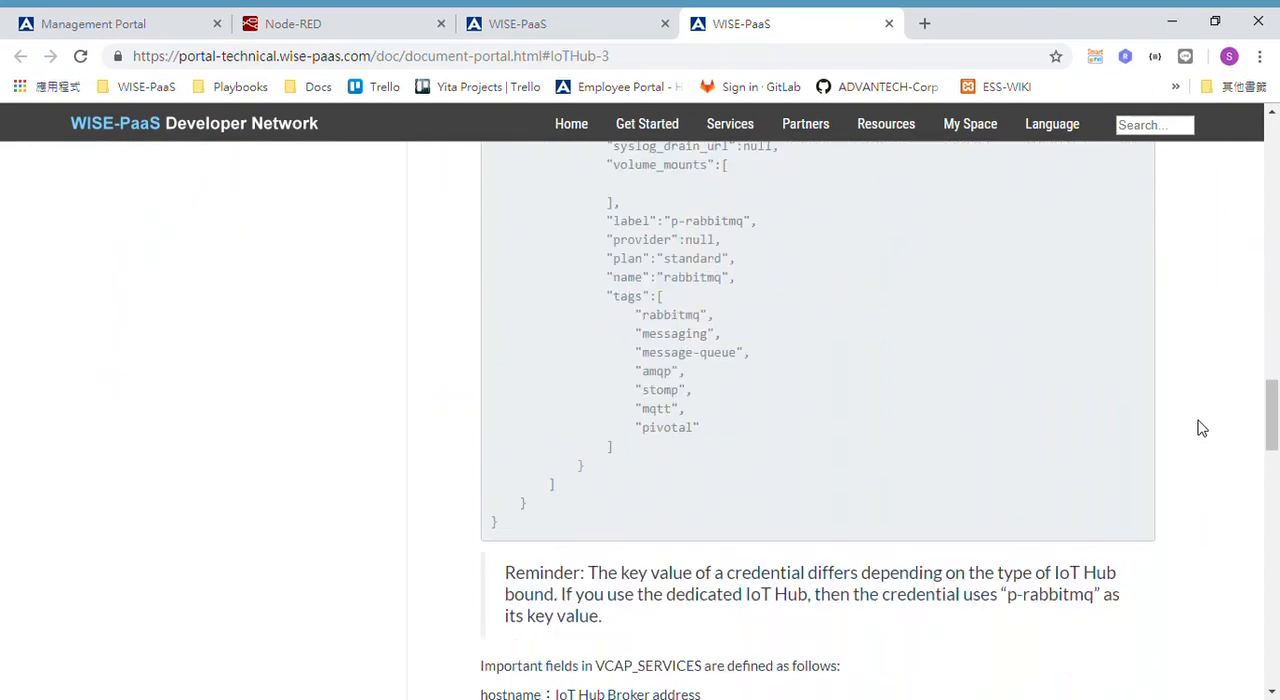
scroll(1201, 428, "down", 9)
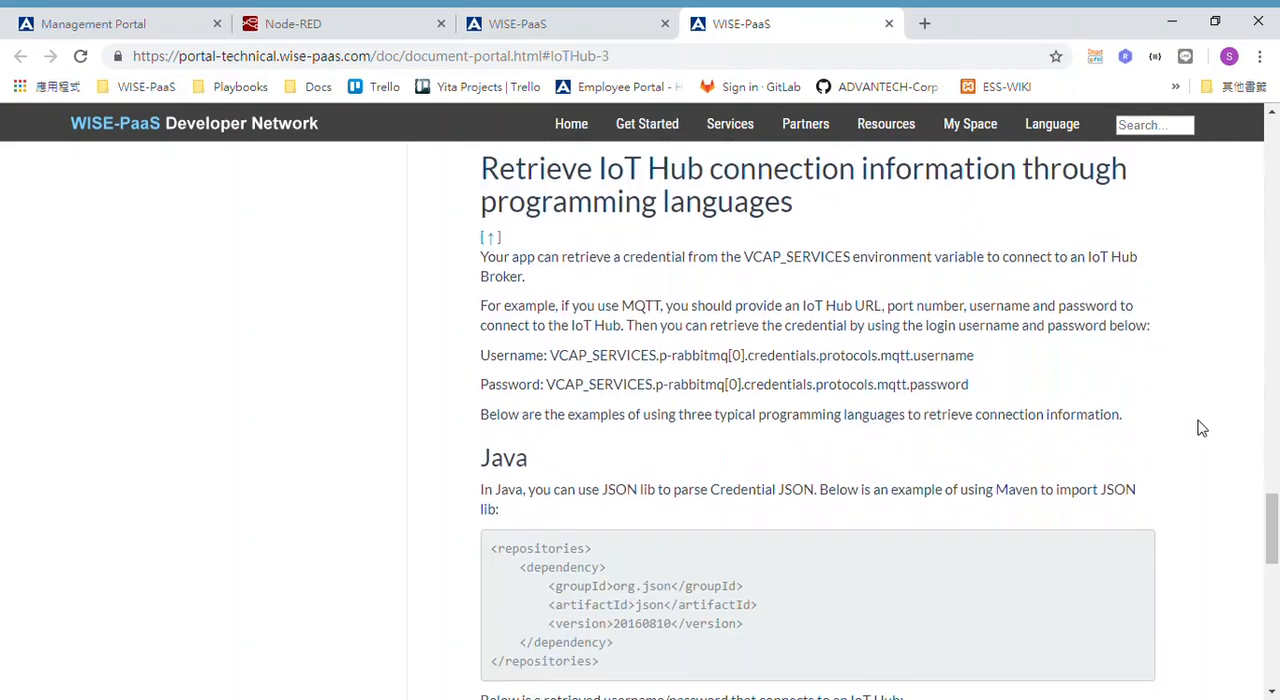
scroll(1201, 428, "down", 3)
scroll(1147, 431, "down", 2)
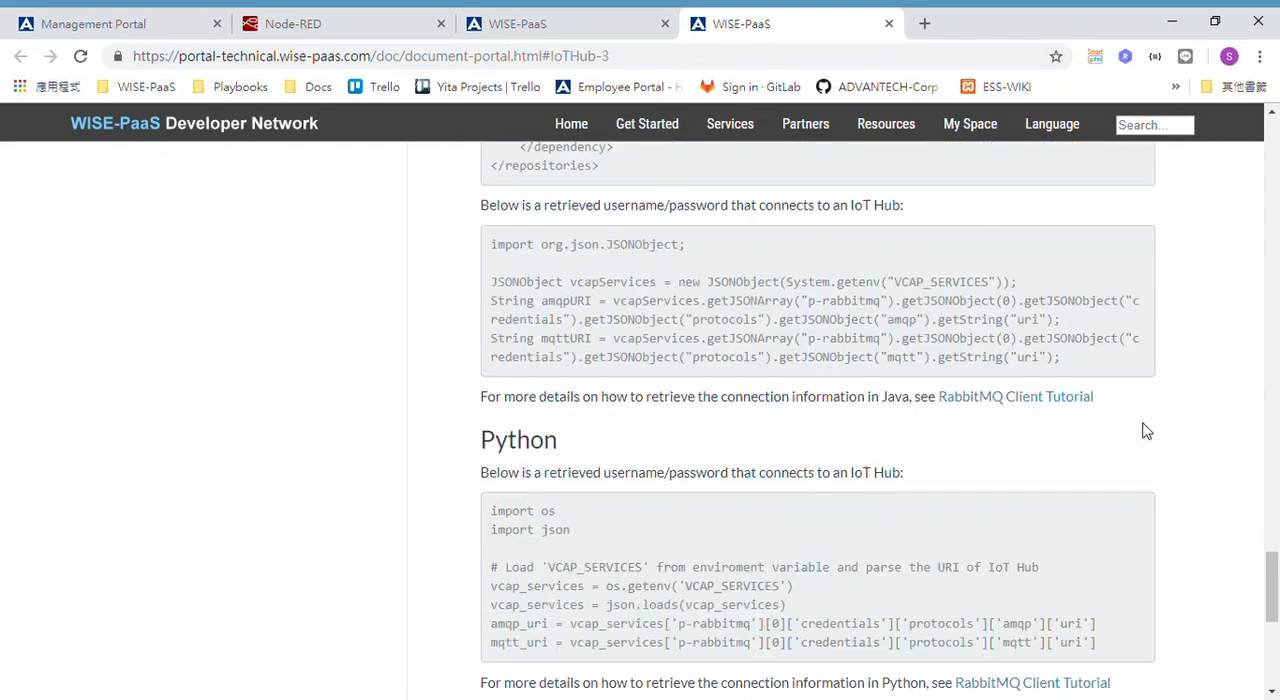
scroll(1147, 431, "down", 4)
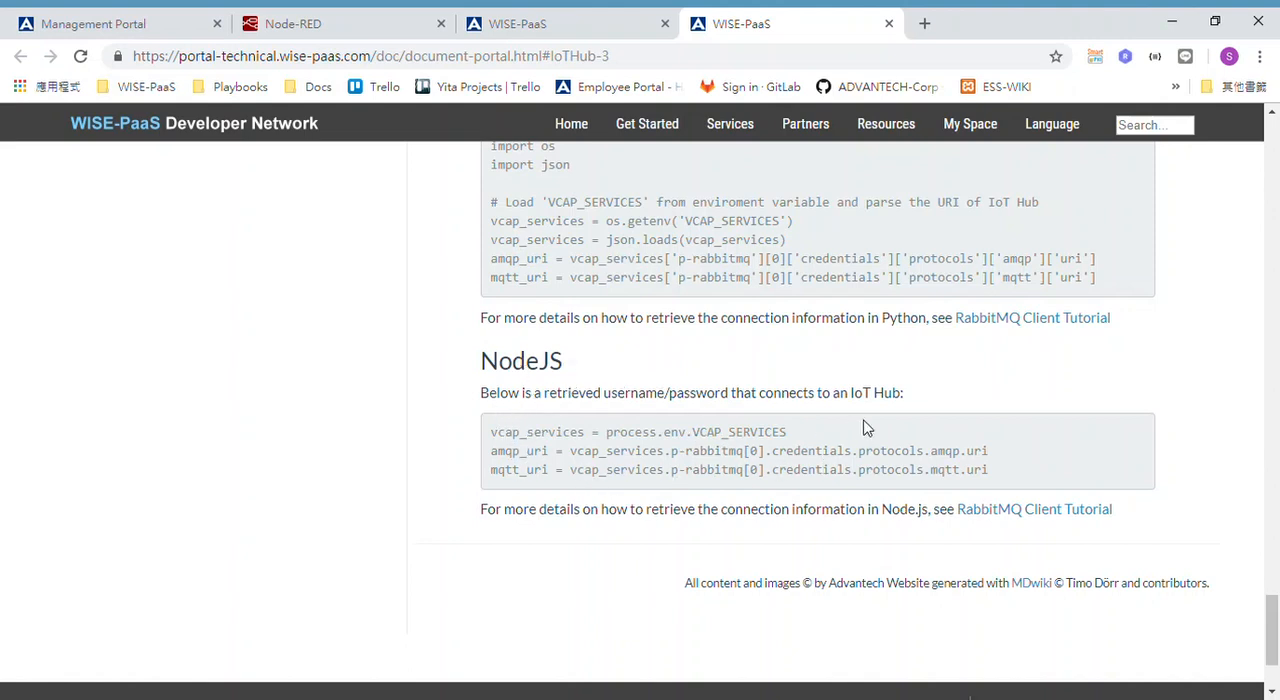
scroll(866, 427, "up", 2)
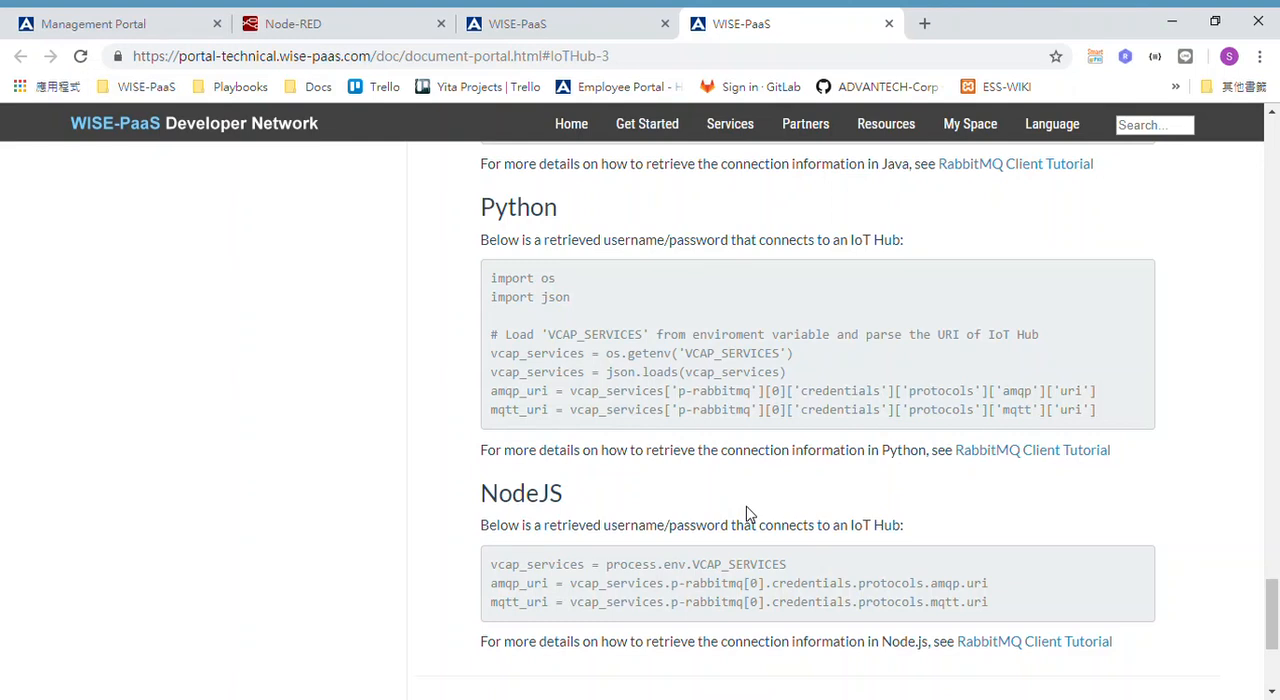
Switch to the Management Portal, look through the Application Bind list of the rabbitmq service instance, and return to the credential binding article.
left_click(155, 24)
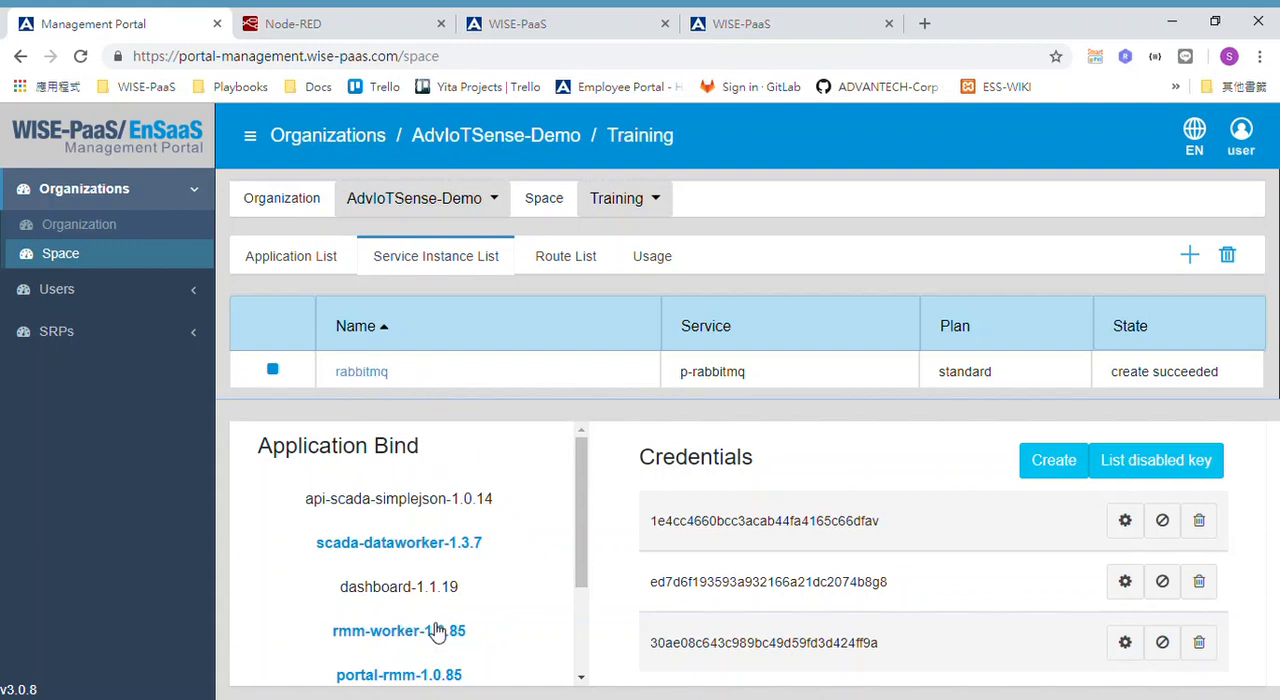
scroll(530, 600, "down", 3)
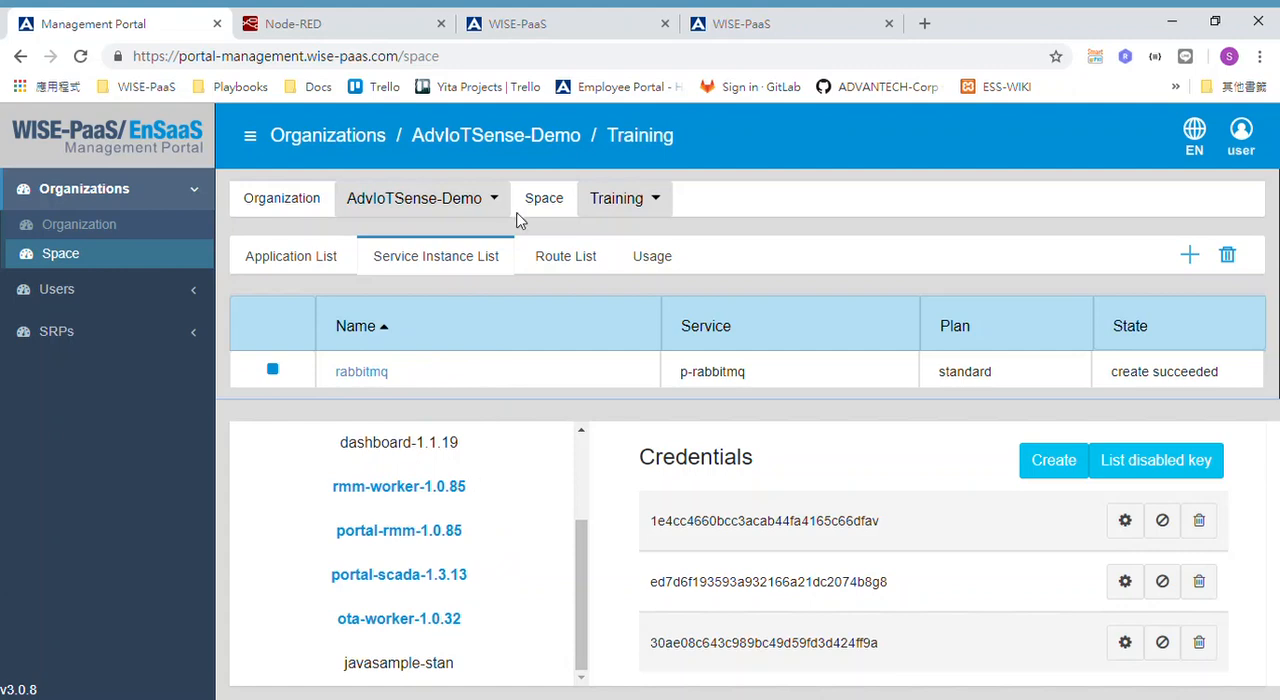
left_click(745, 27)
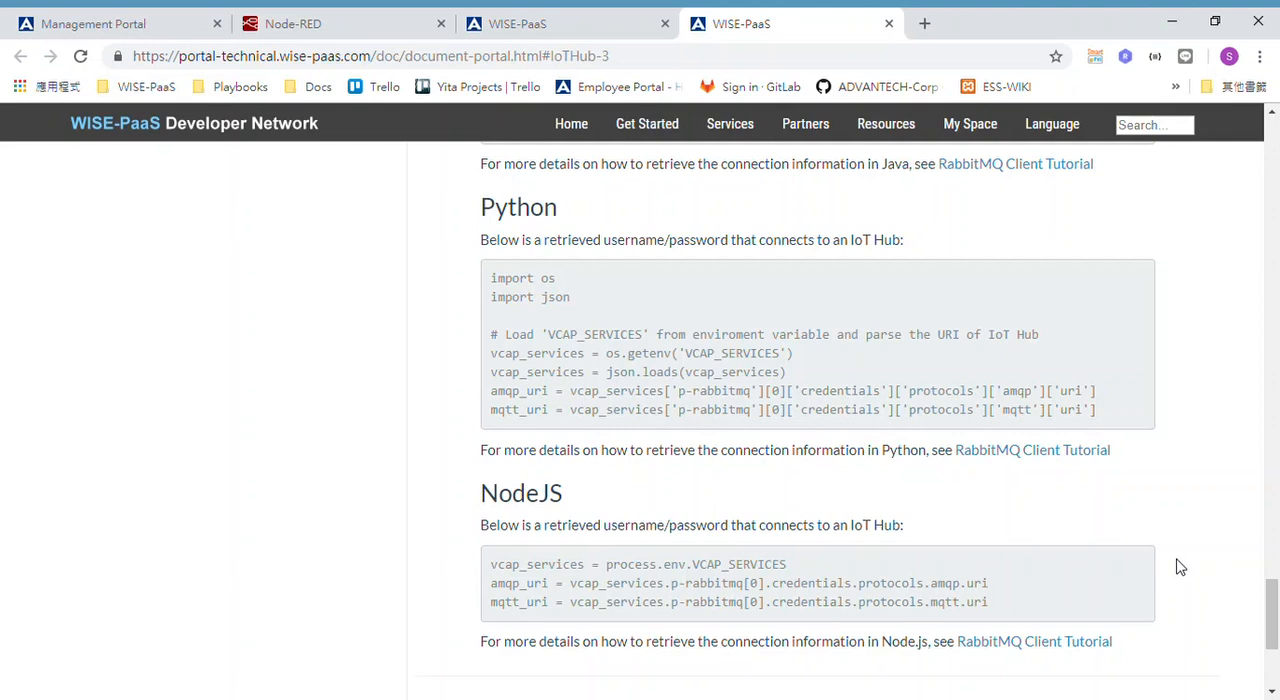
Open the WISE-PaaS Forum from the end of the documentation page to view its question list.
scroll(1168, 532, "down", 3)
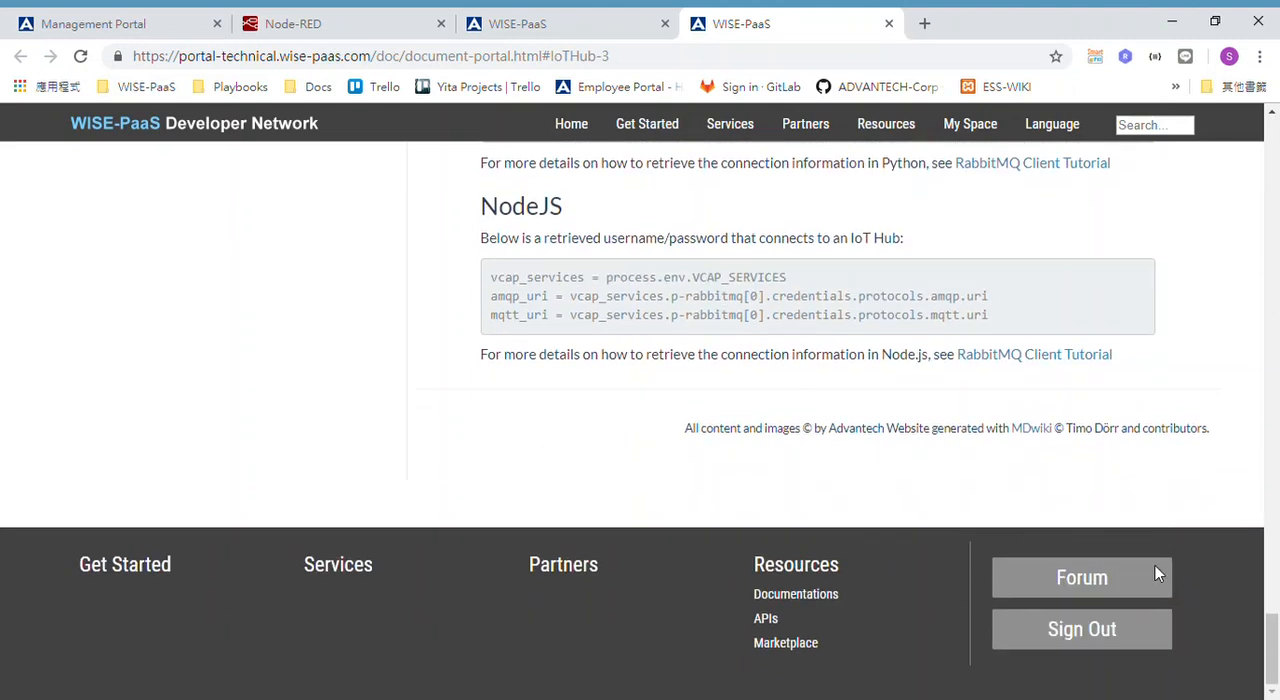
left_click(1090, 584)
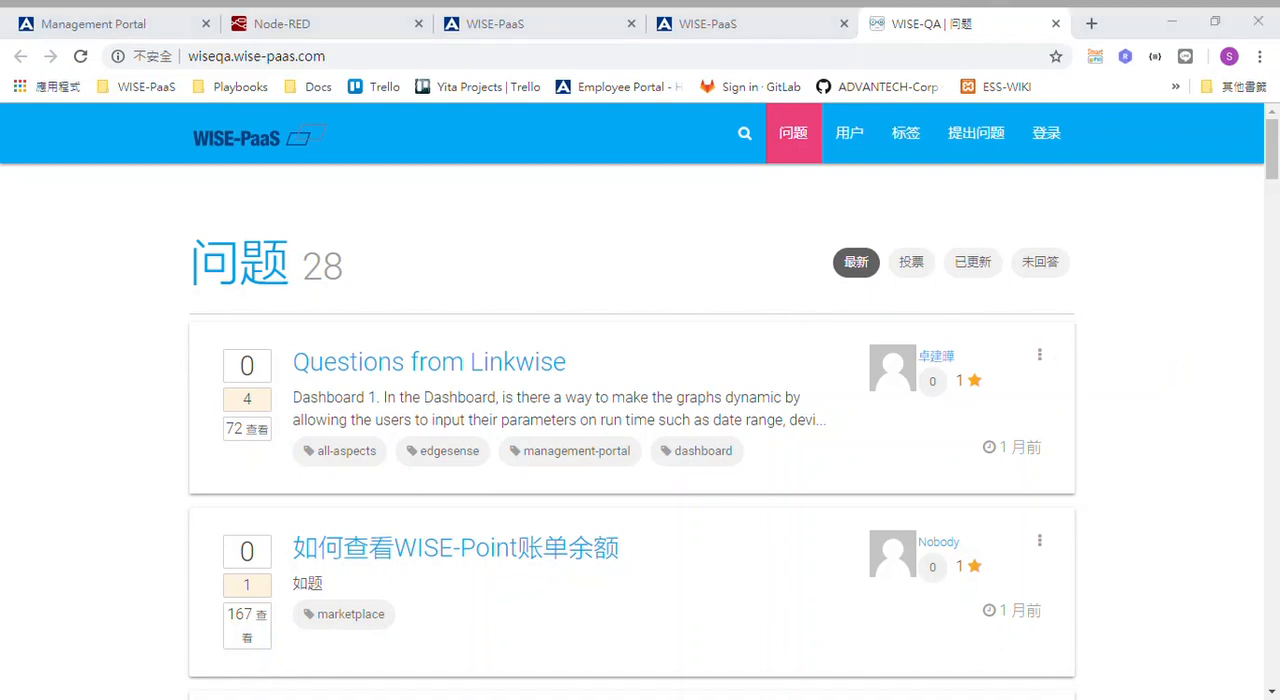
left_click(1160, 617)
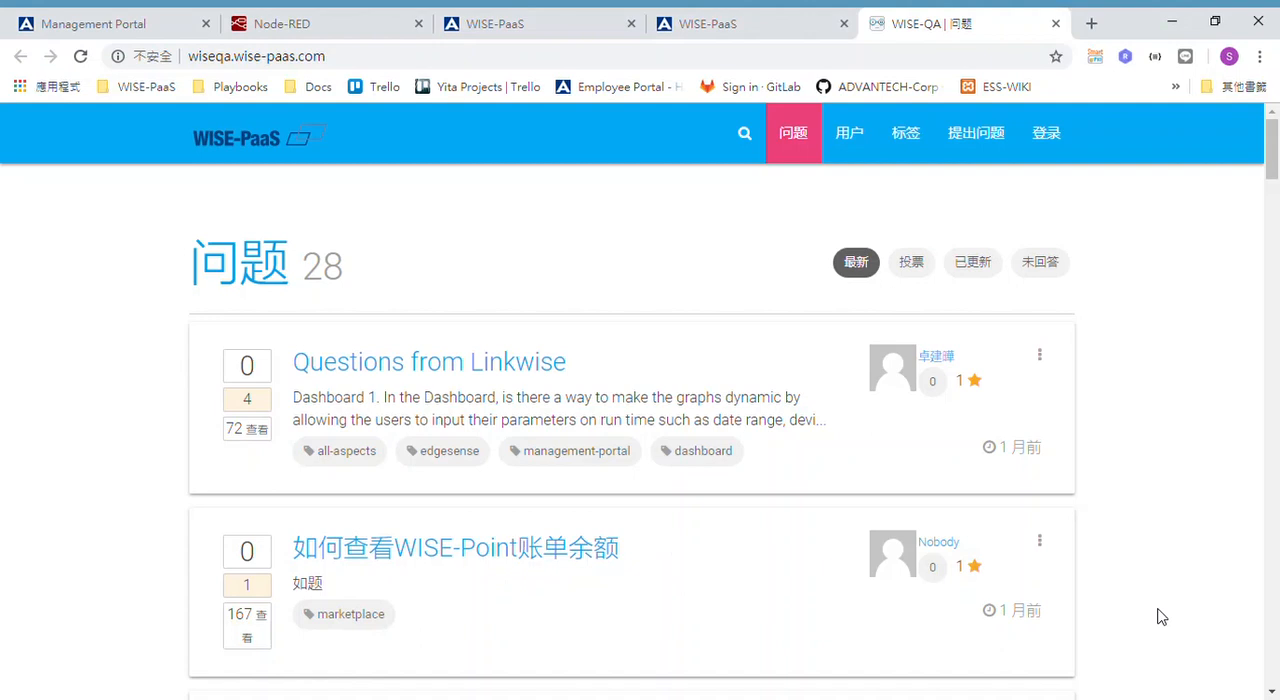